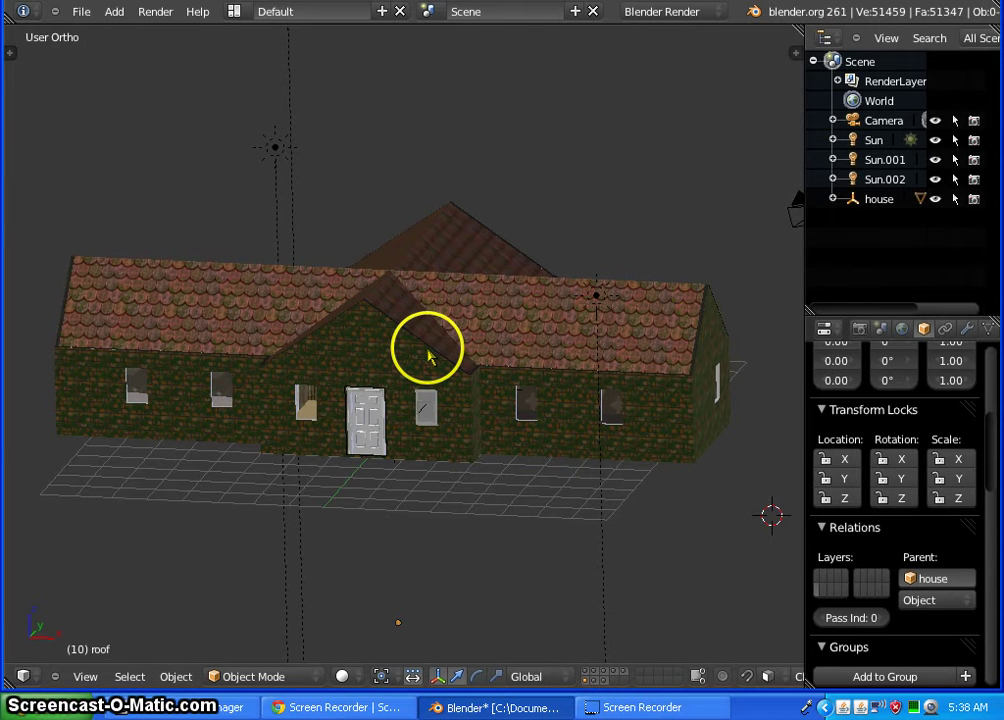
- Orbit higher around the textured house and zoom in close on its white front door
scroll(425, 355, up, 2)
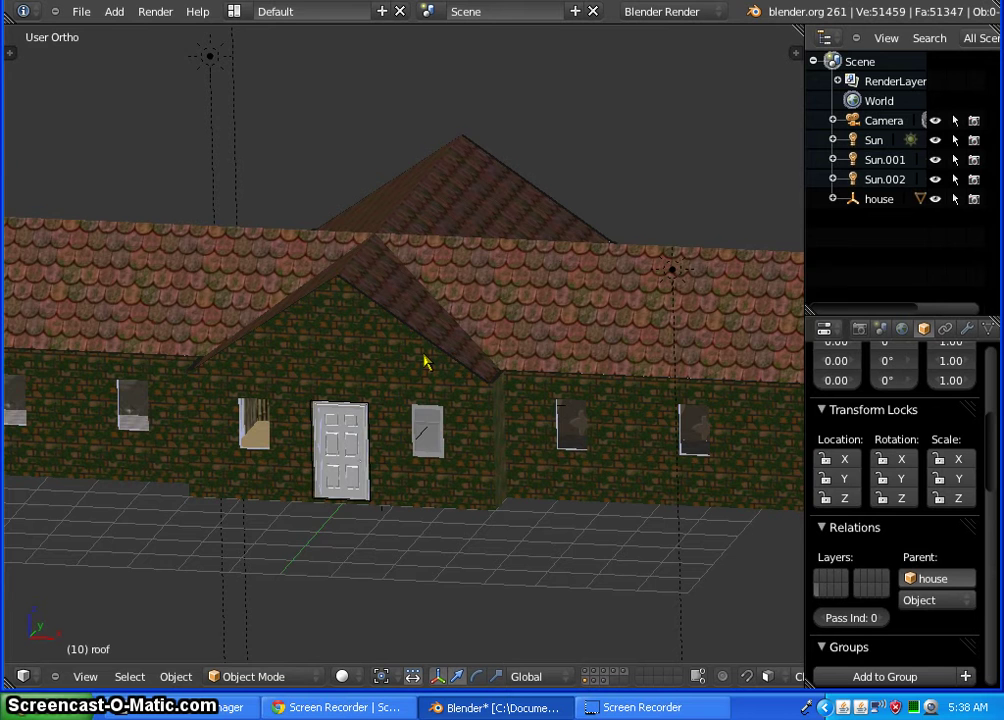
scroll(424, 360, up, 2)
scroll(425, 360, down, 4)
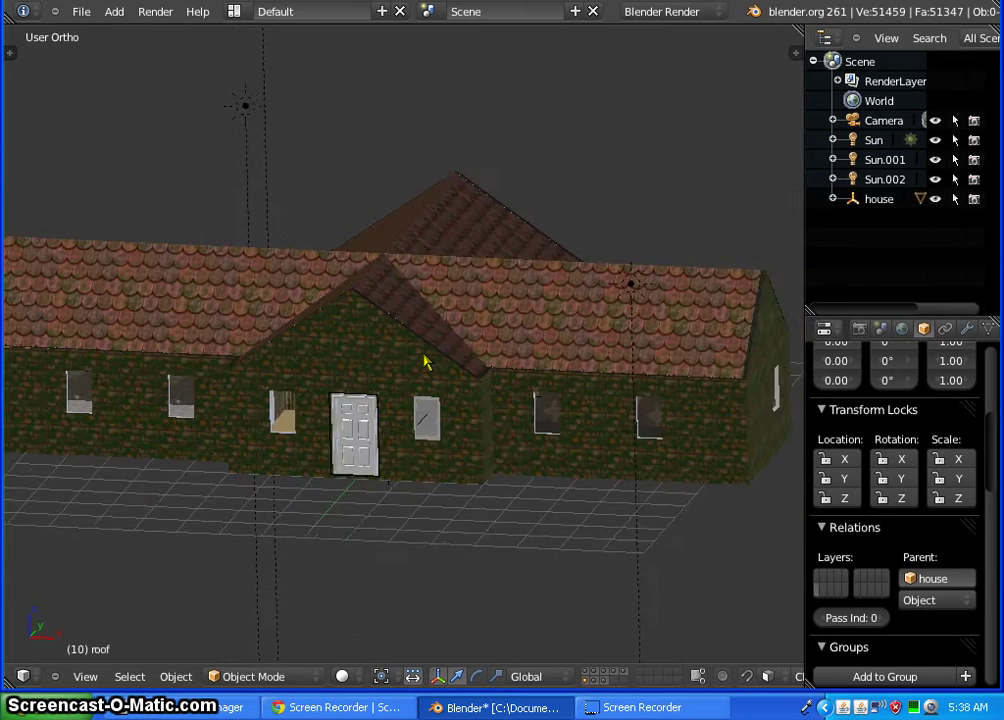
right_click(314, 477)
mouse_move(368, 478)
middle_down()
mouse_move(475, 478)
mouse_move(408, 475)
mouse_move(287, 432)
middle_up()
mouse_move(357, 440)
middle_down()
mouse_move(358, 462)
mouse_move(381, 457)
mouse_move(390, 470)
middle_up()
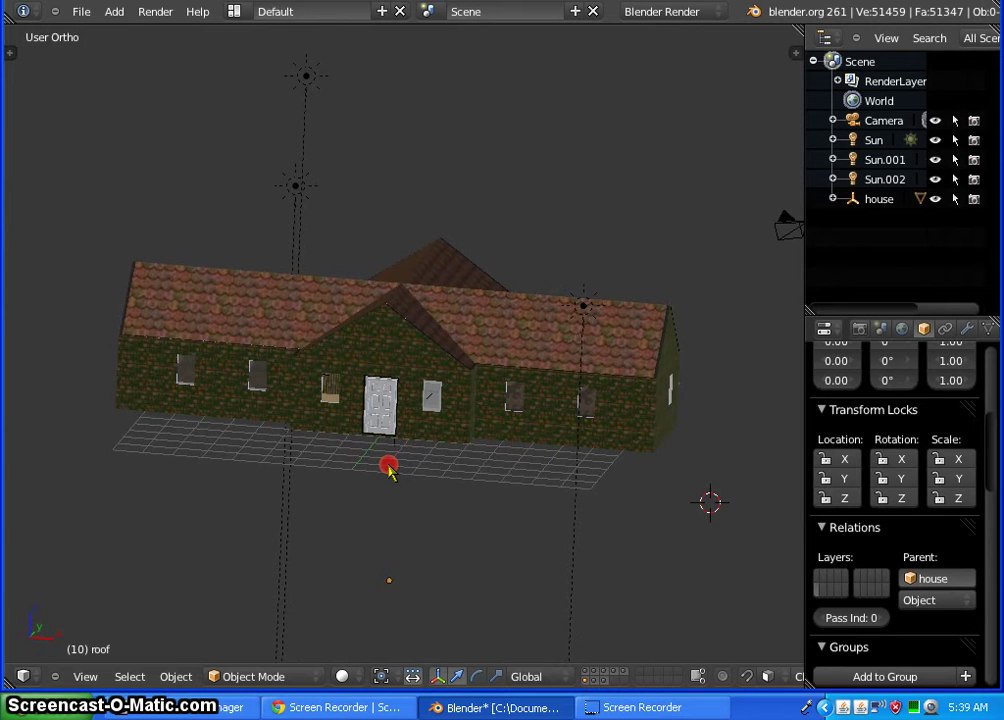
scroll(444, 365, up, 4)
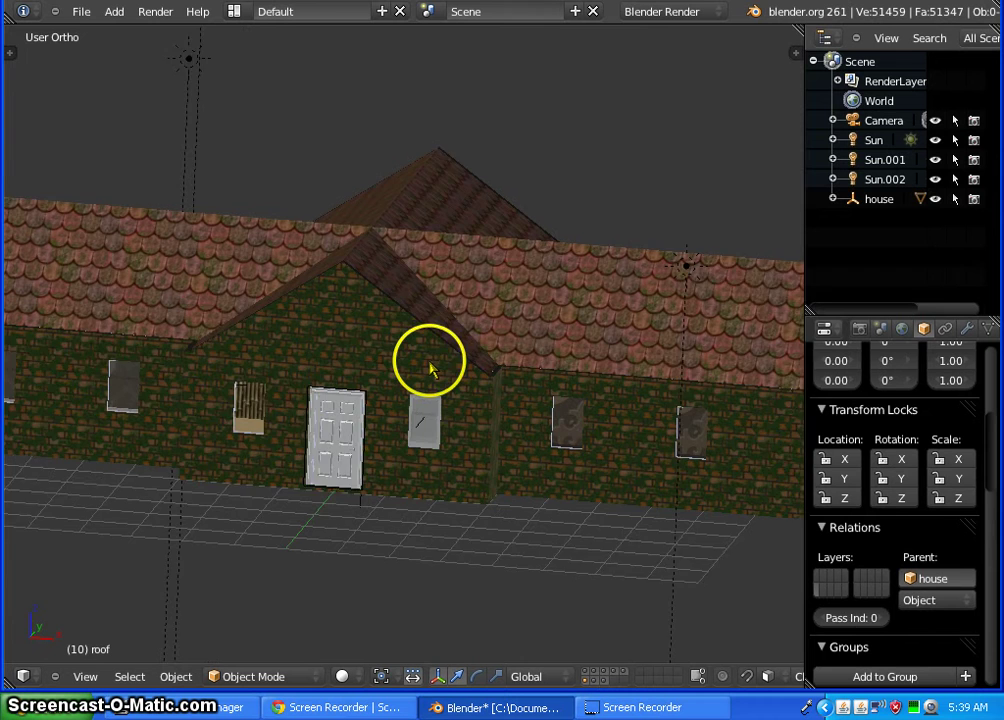
scroll(430, 370, down, 2)
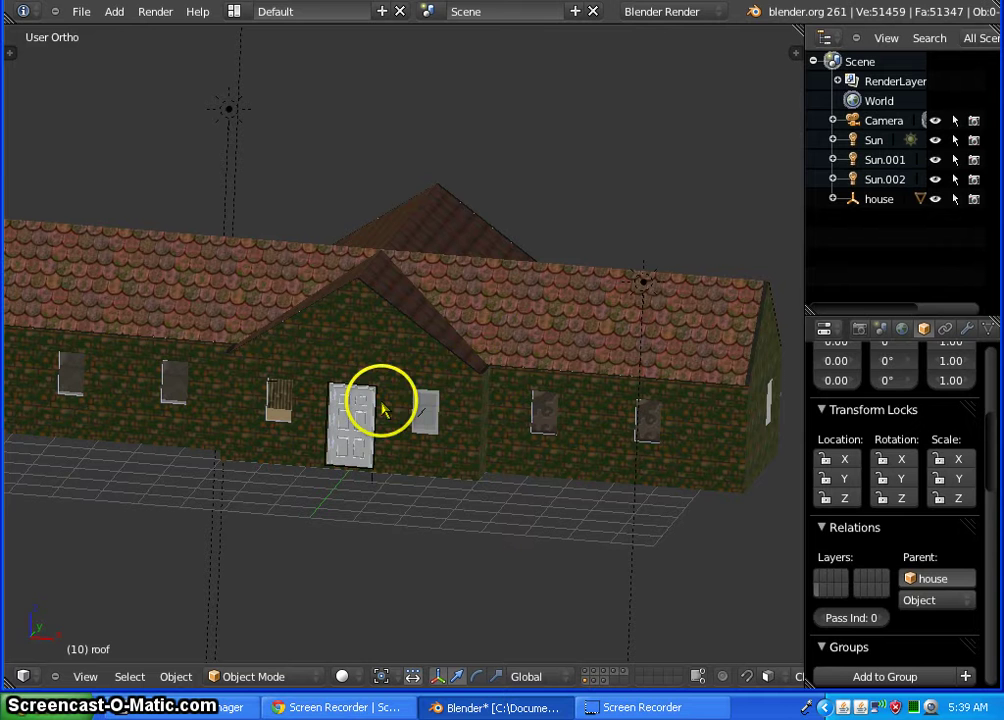
scroll(398, 388, up, 1)
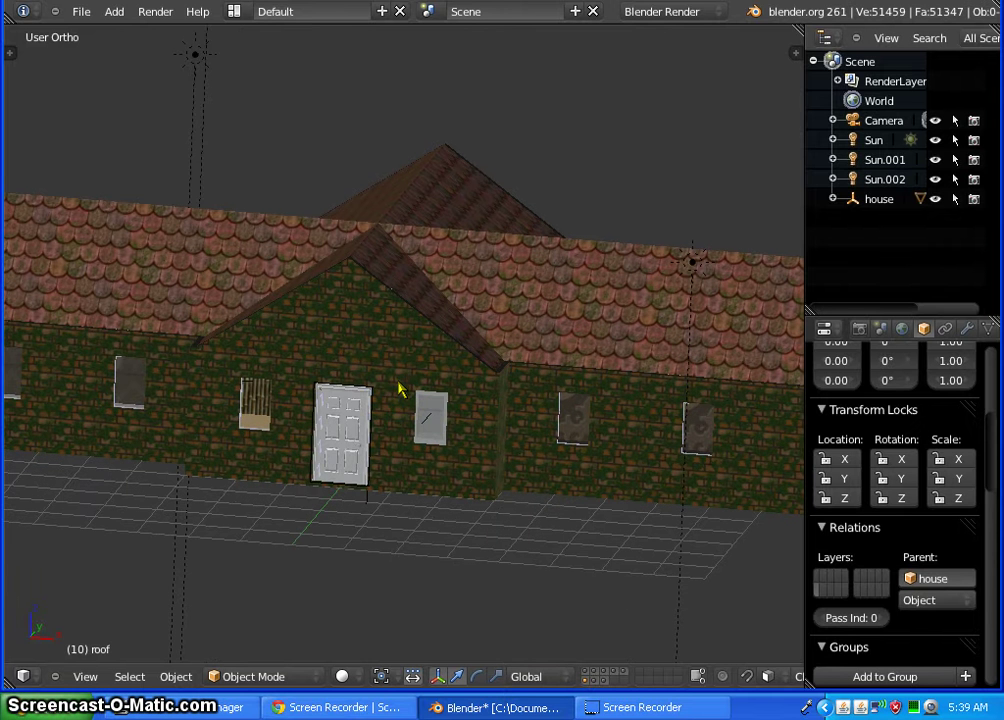
- Switch to perspective view and move inside the house to see the interior ceiling and walls
key(KP_5)
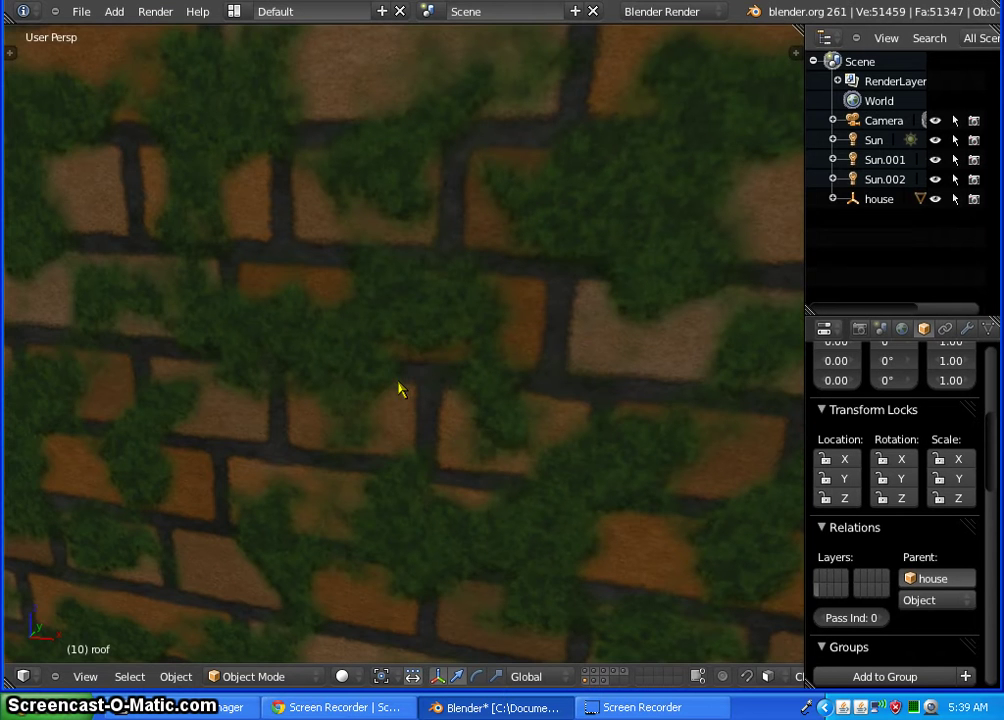
scroll(490, 313, up, 2)
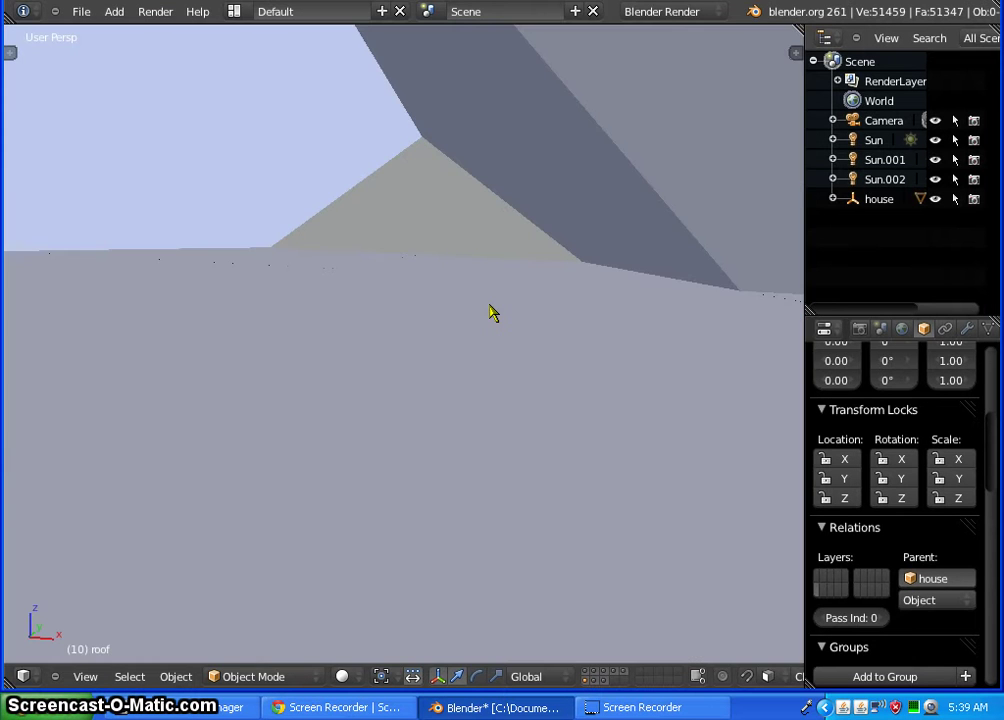
scroll(491, 314, down, 2)
scroll(486, 314, up, 2)
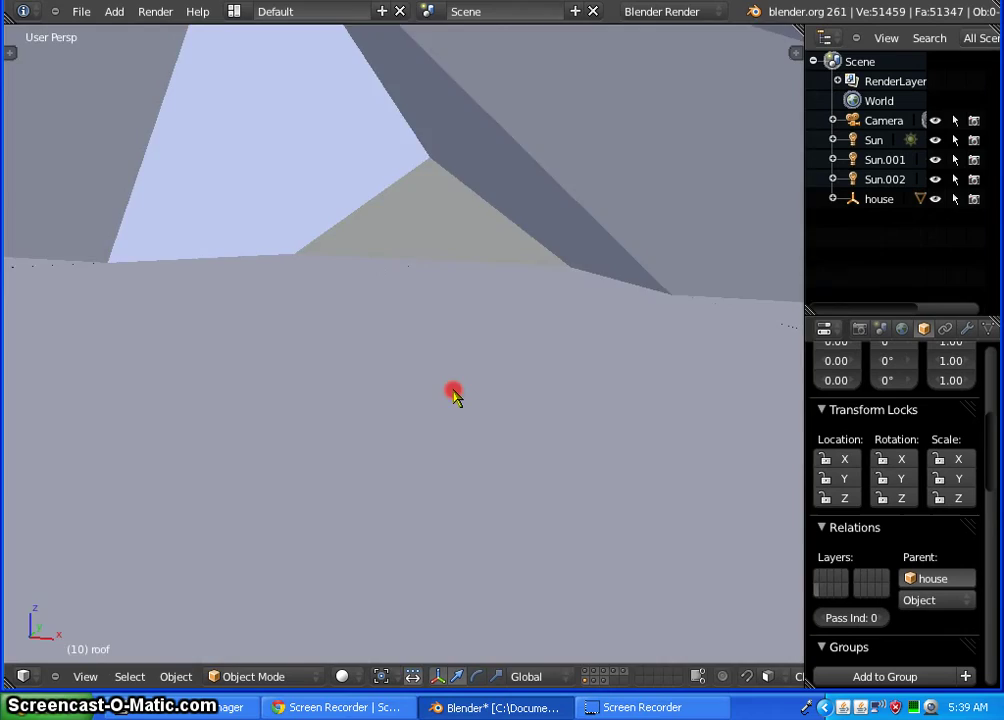
middle_drag(453, 396, 362, 453)
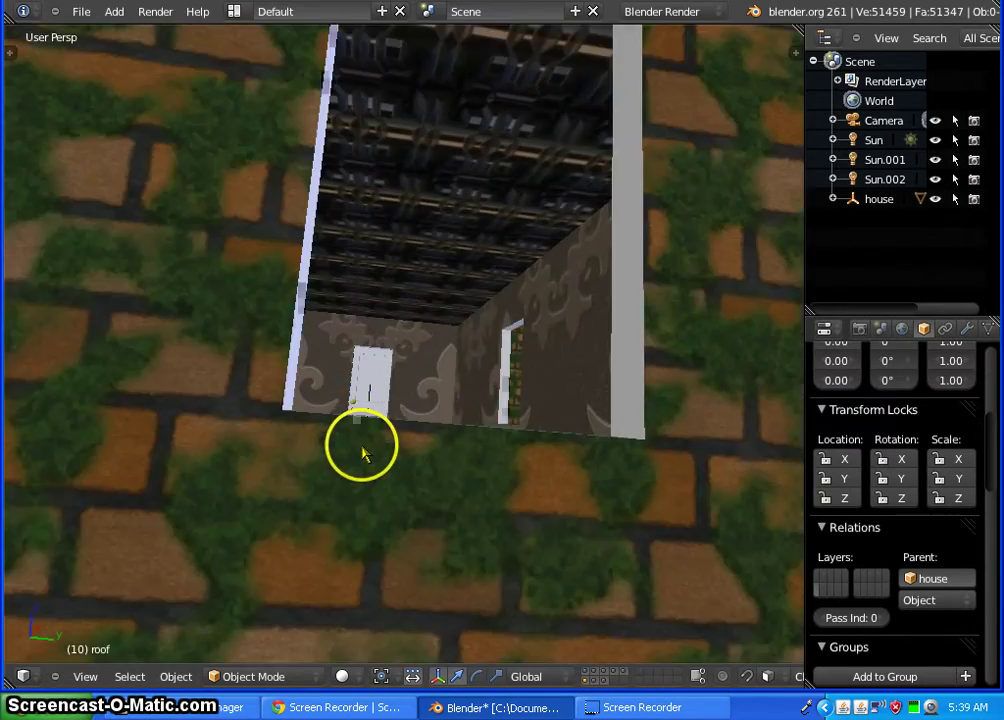
scroll(362, 453, up, 10)
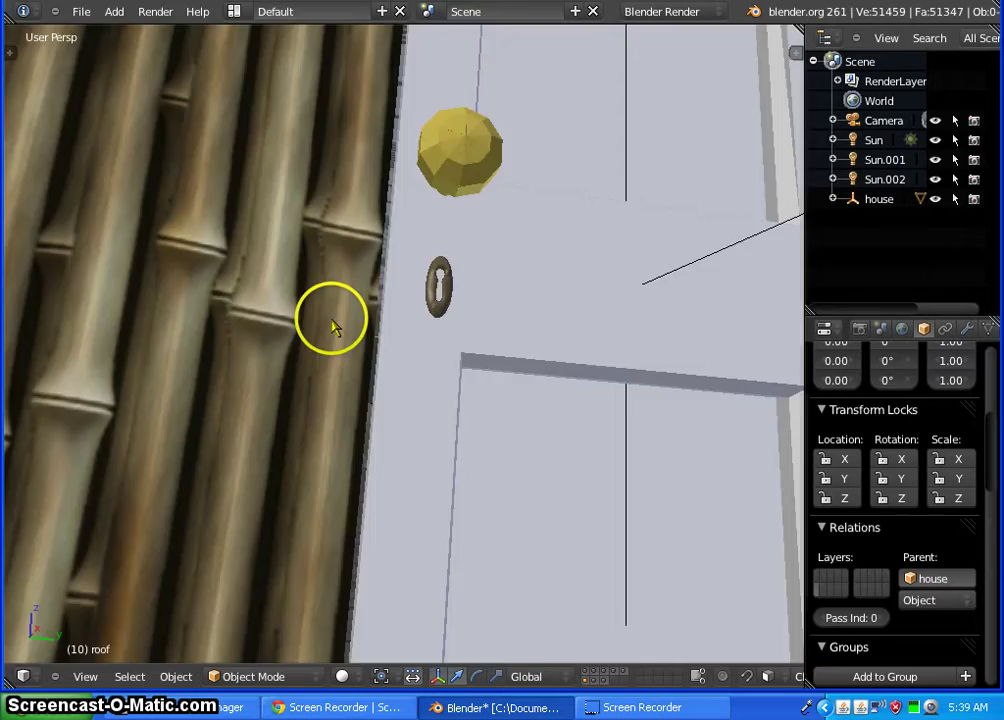
scroll(333, 327, up, 5)
scroll(332, 329, down, 5)
- Look around the room up to the bamboo wall, then return to orthographic view
middle_drag(332, 329, 497, 385)
scroll(650, 455, down, 8)
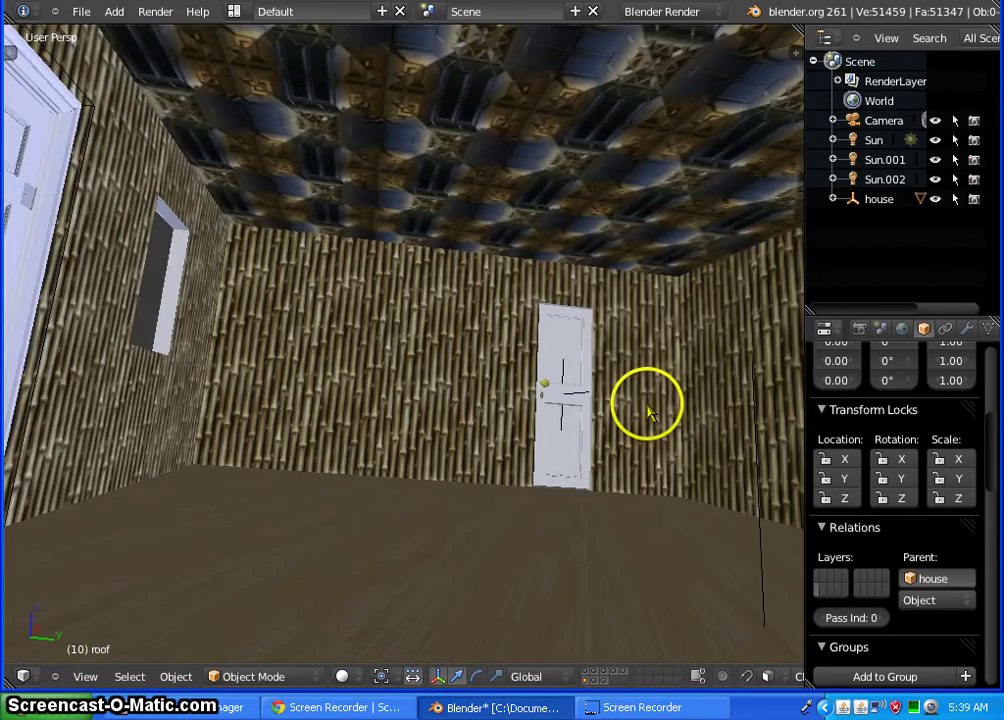
scroll(660, 408, up, 4)
middle_drag(670, 403, 418, 346)
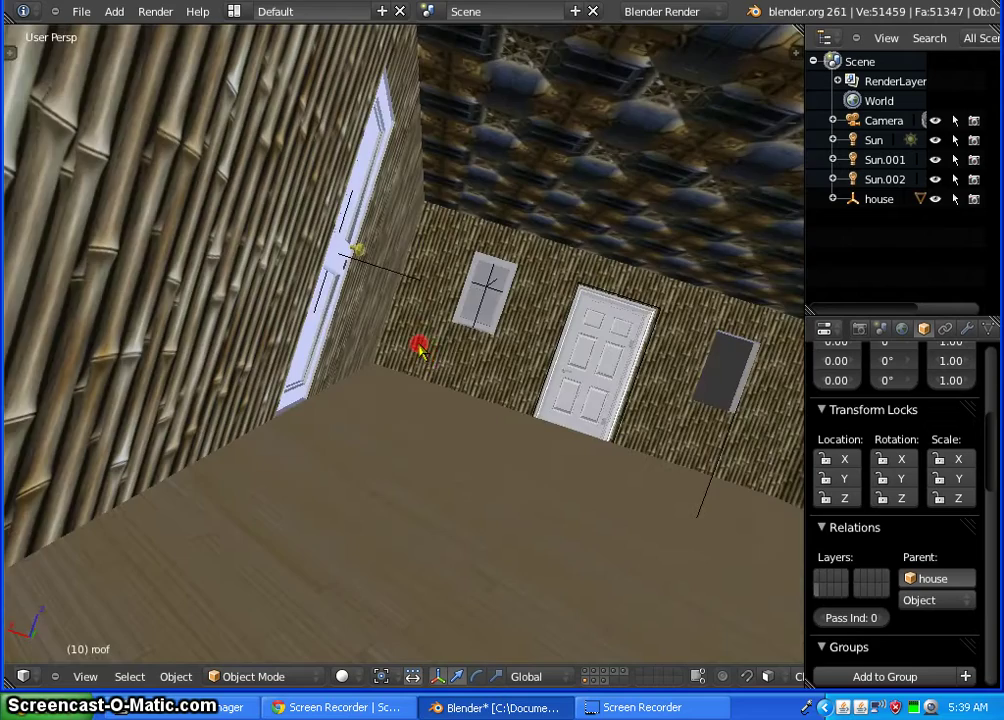
scroll(385, 325, up, 5)
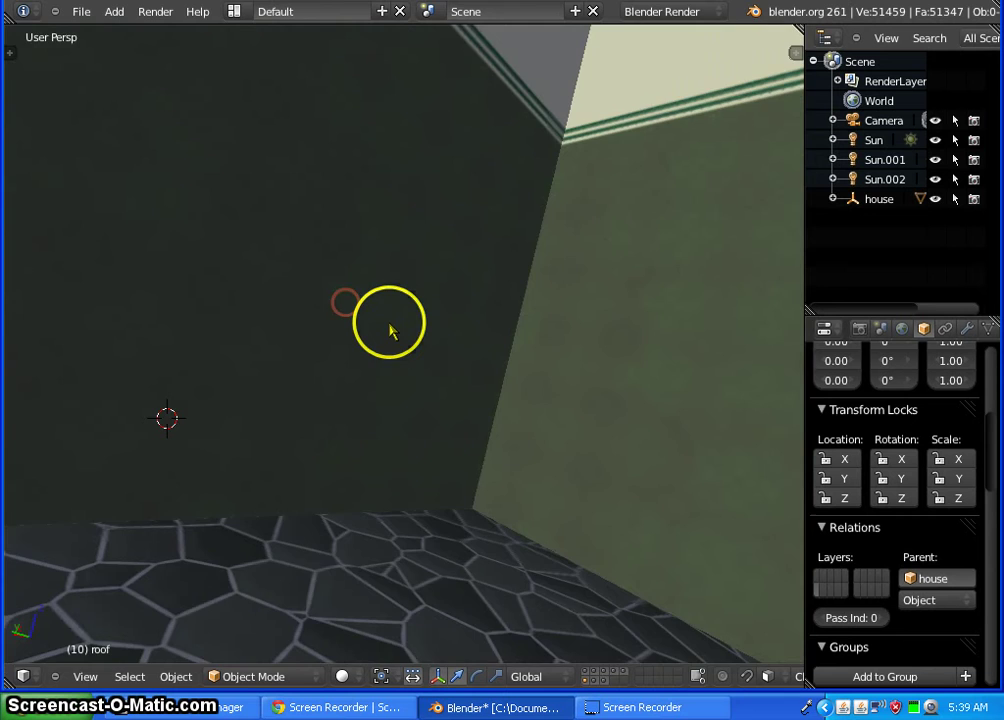
scroll(390, 330, down, 6)
scroll(392, 330, up, 5)
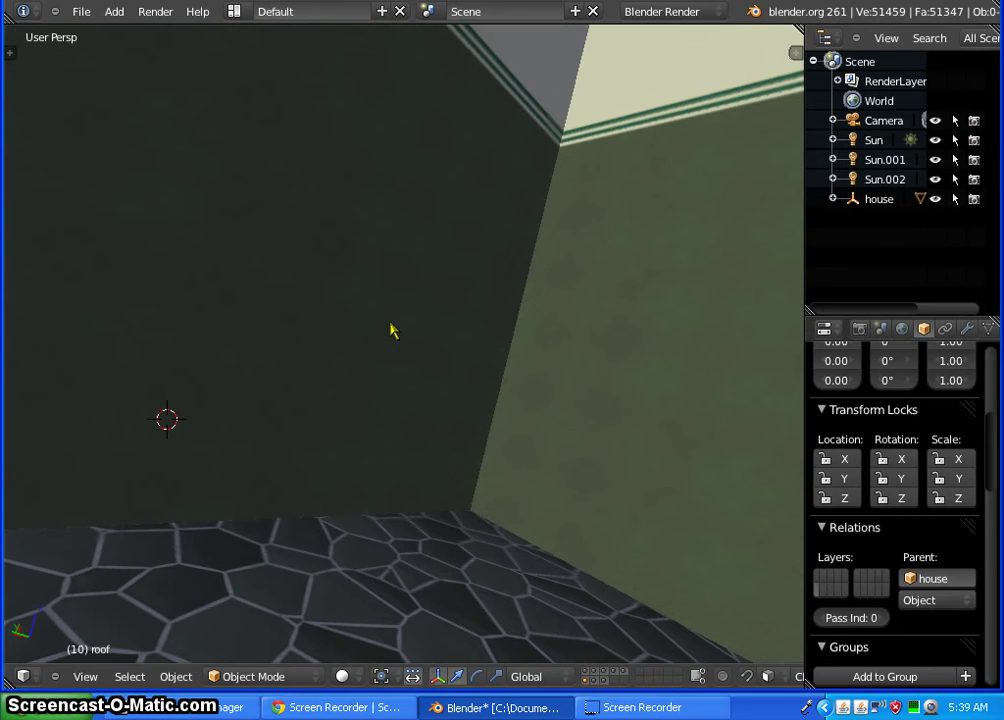
middle_drag(392, 329, 313, 326)
scroll(481, 295, down, 5)
scroll(480, 303, up, 3)
key(KP_5)
- View the house front from angled, top-down and level views, and the roof from another angle
scroll(313, 326, down, 8)
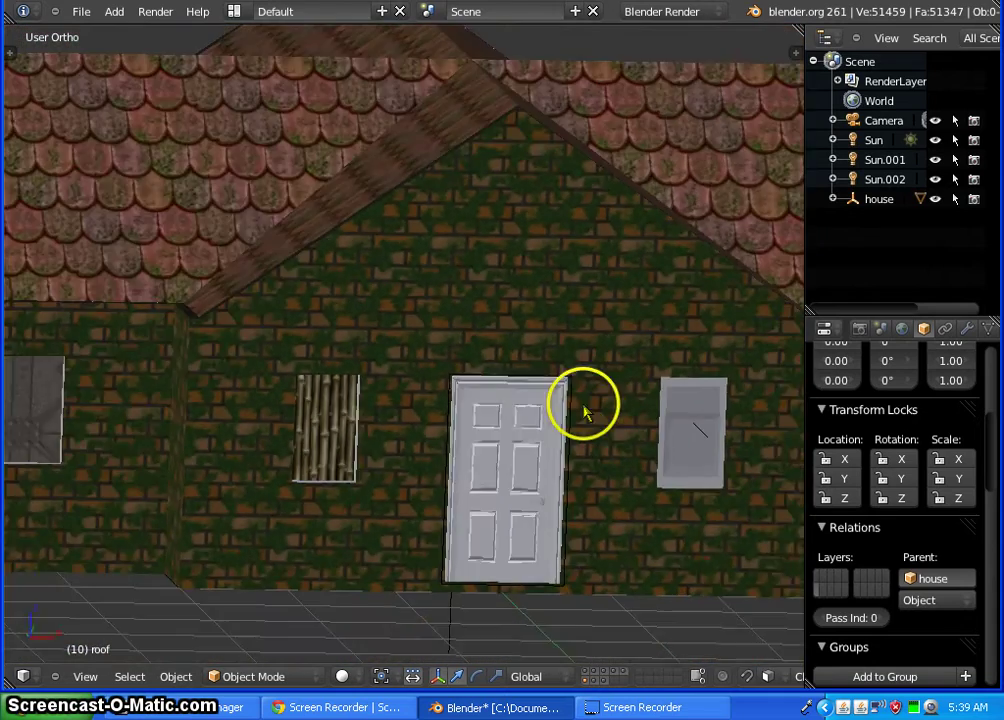
scroll(590, 414, down, 2)
middle_drag(601, 417, 556, 406)
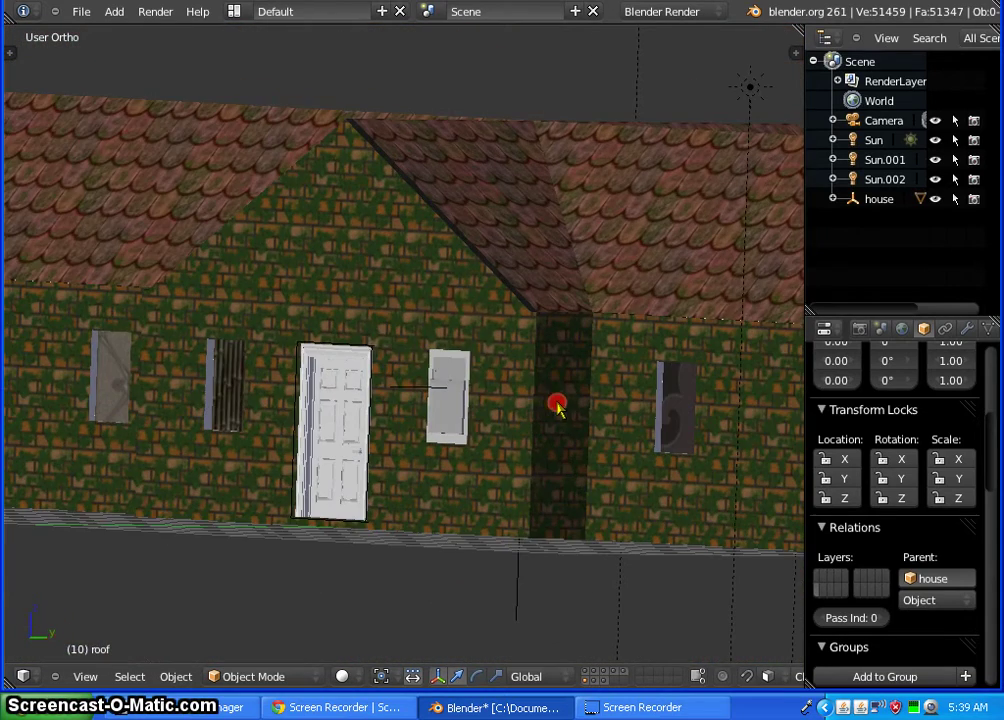
middle_drag(358, 322, 655, 392)
scroll(450, 336, down, 2)
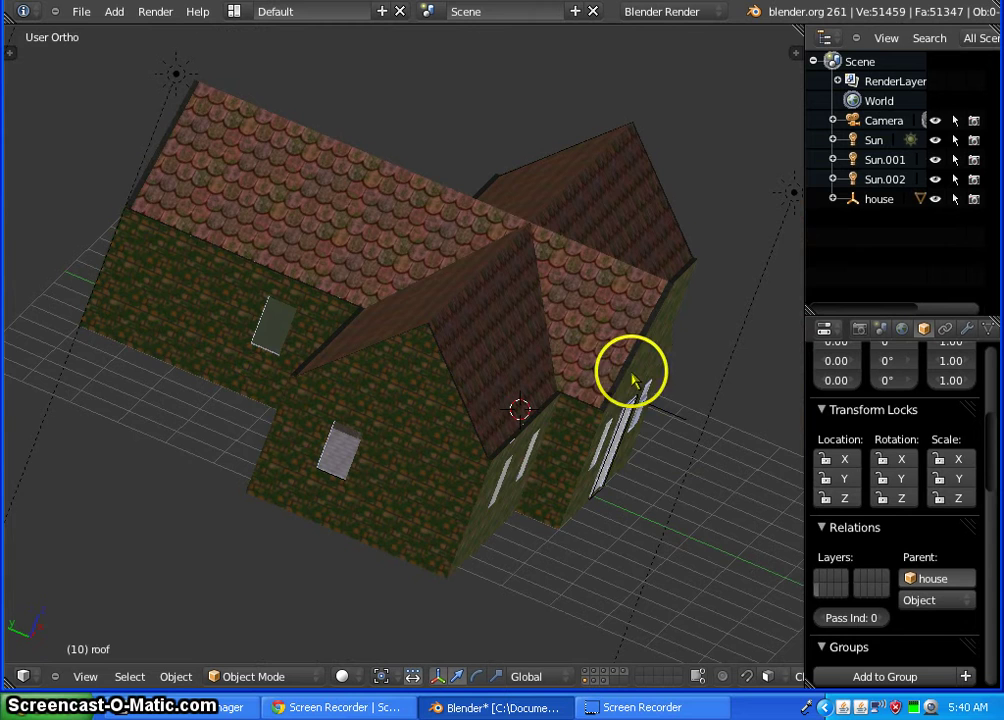
middle_drag(541, 402, 495, 397)
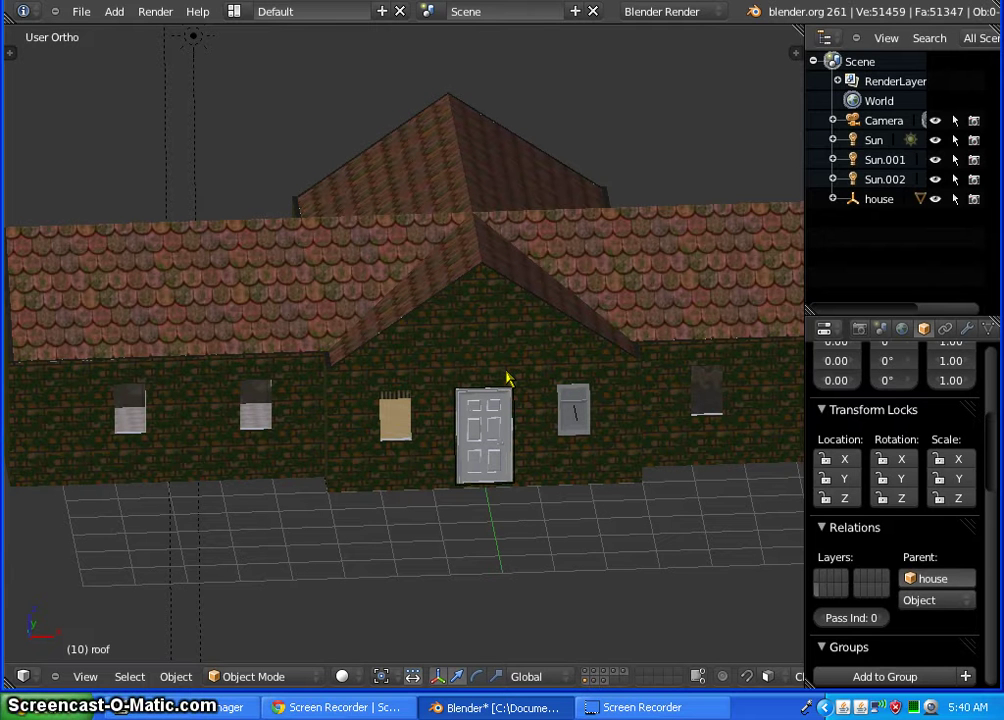
mouse_move(587, 464)
middle_down()
mouse_move(540, 446)
mouse_move(549, 476)
mouse_move(562, 467)
middle_up()
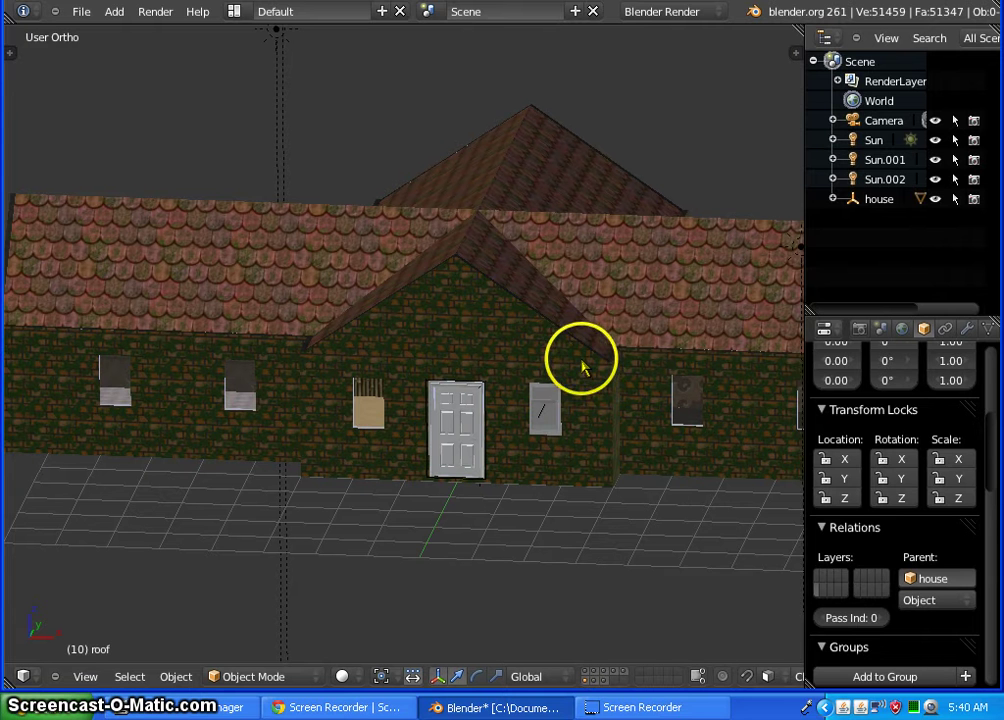
- Pan across the house, orbit onto its long windowed side, then quit Blender with Alt+F4
shift+middle_drag(562, 338, 471, 332)
scroll(464, 327, up, 3)
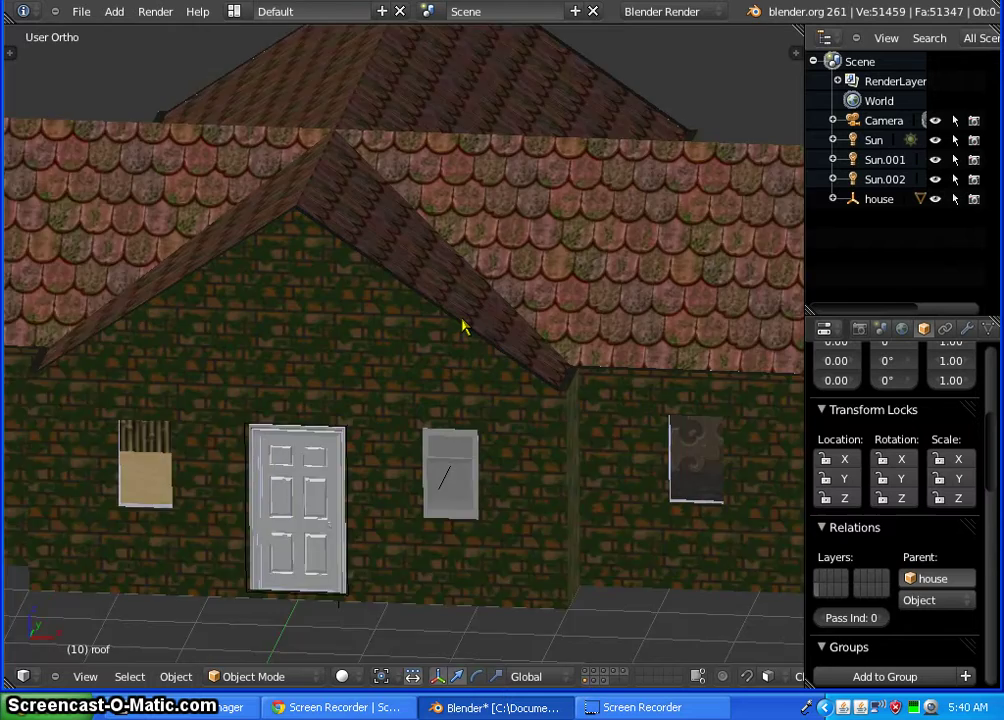
scroll(463, 326, up, 2)
scroll(464, 325, down, 5)
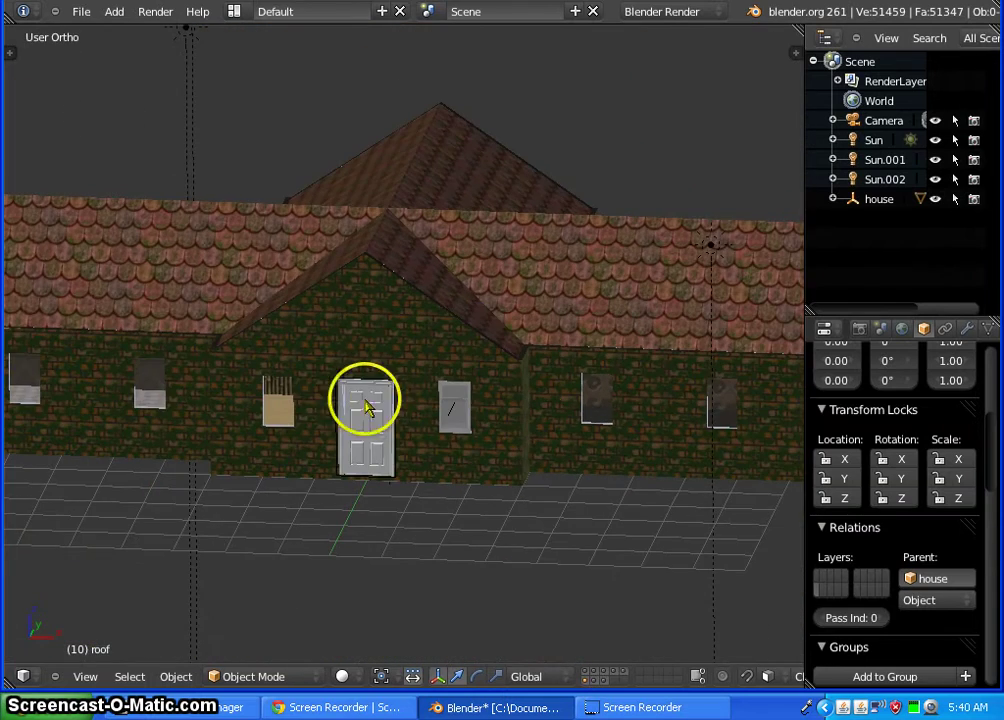
middle_drag(365, 397, 997, 399)
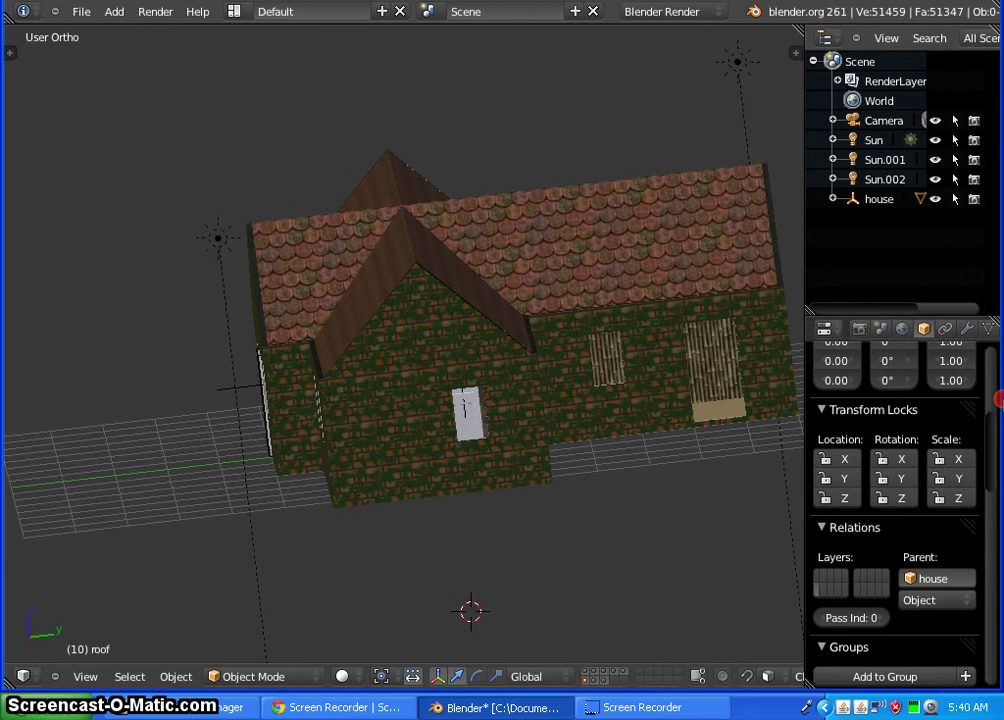
middle_drag(224, 448, 979, 40)
key(alt+F4)
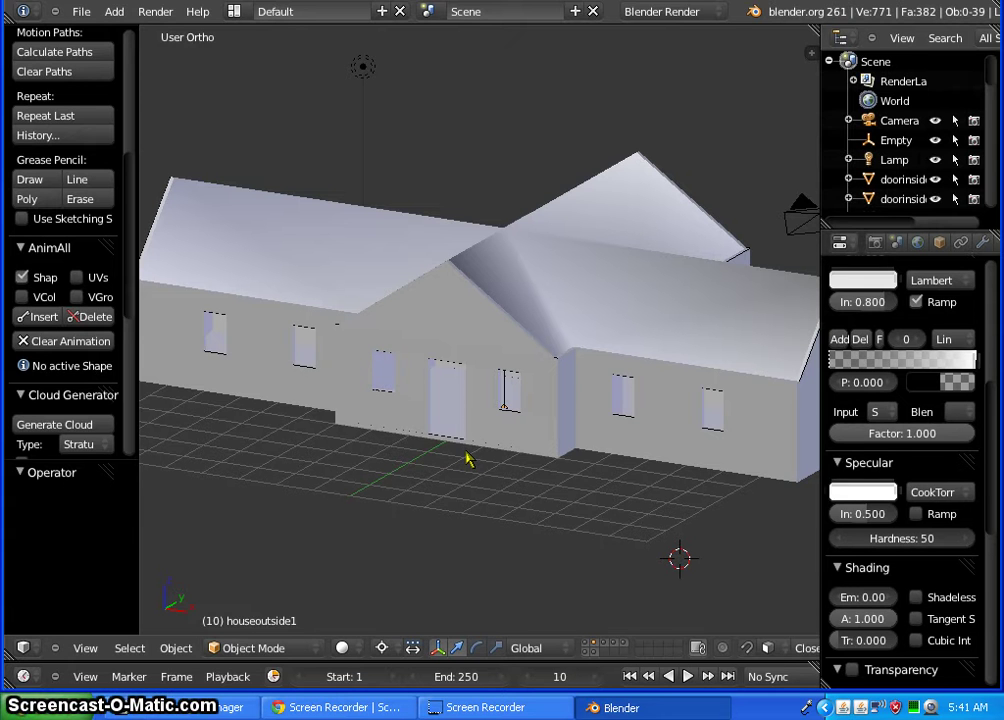
- Zoom out and place the 3D cursor on the grid near the house
scroll(473, 435, down, 1)
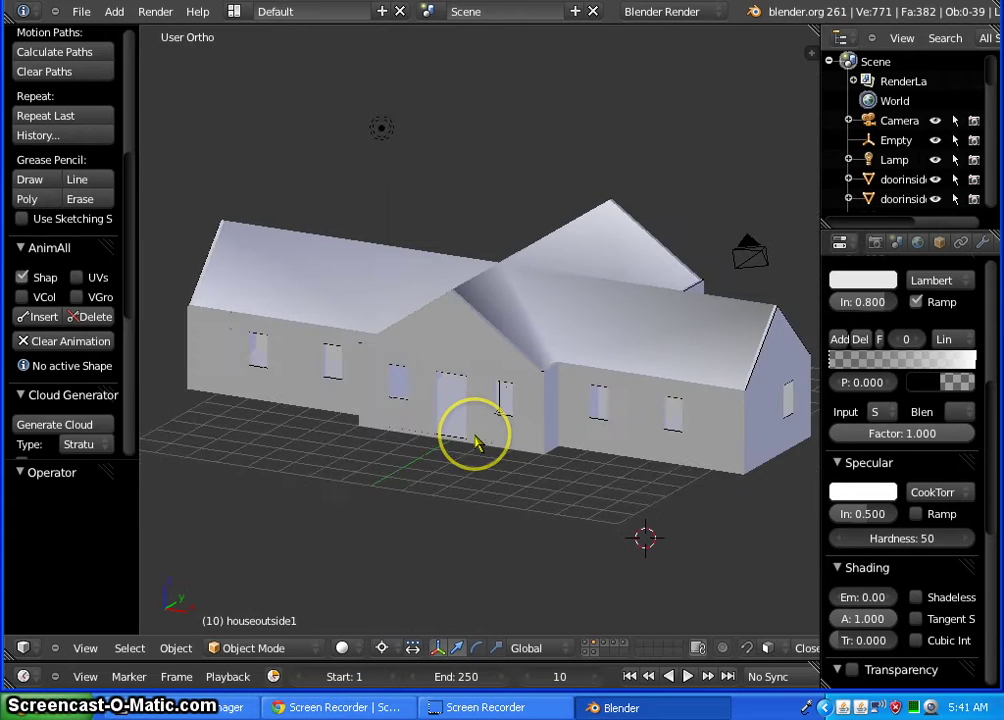
scroll(473, 445, up, 2)
scroll(476, 464, down, 2)
scroll(480, 475, down, 1)
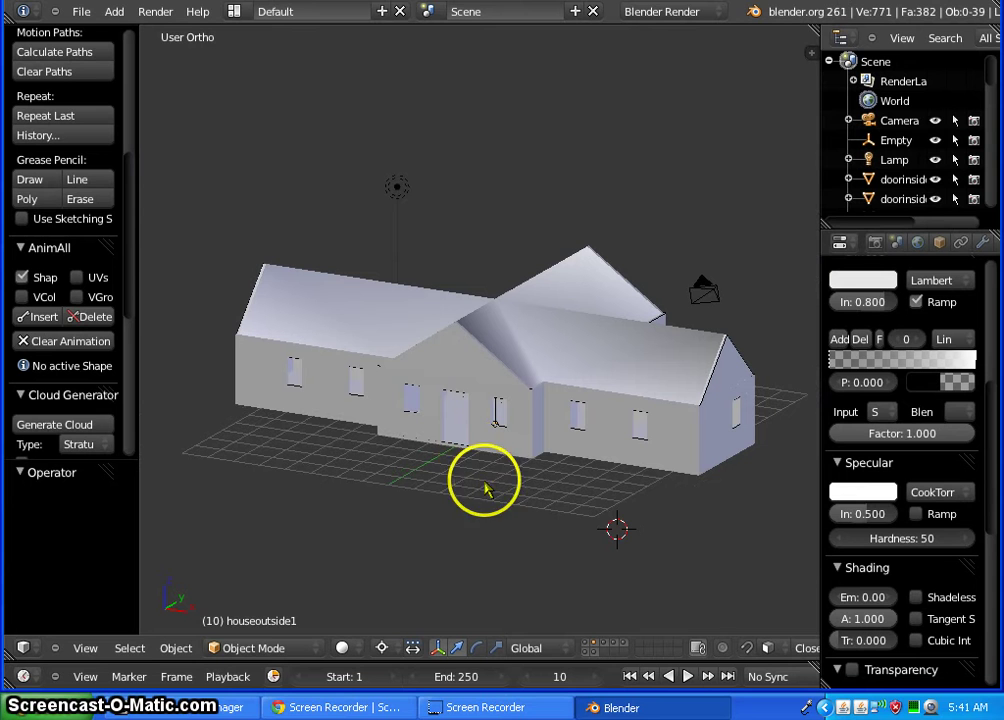
click(490, 489)
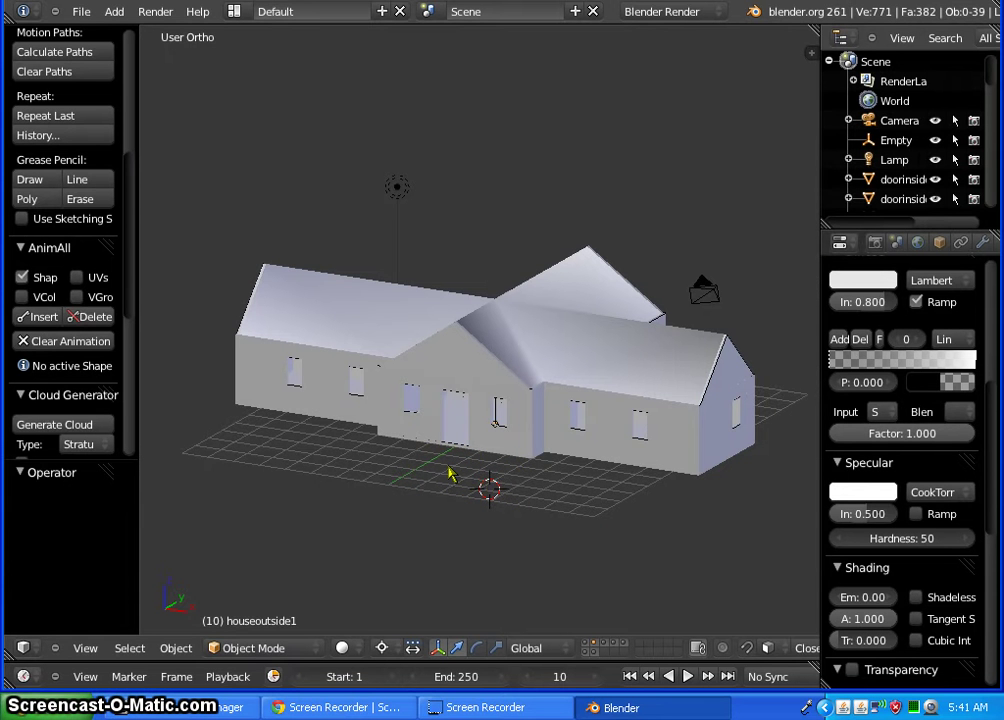
- Select all objects with A and delete them with X, confirming Delete
key(a)
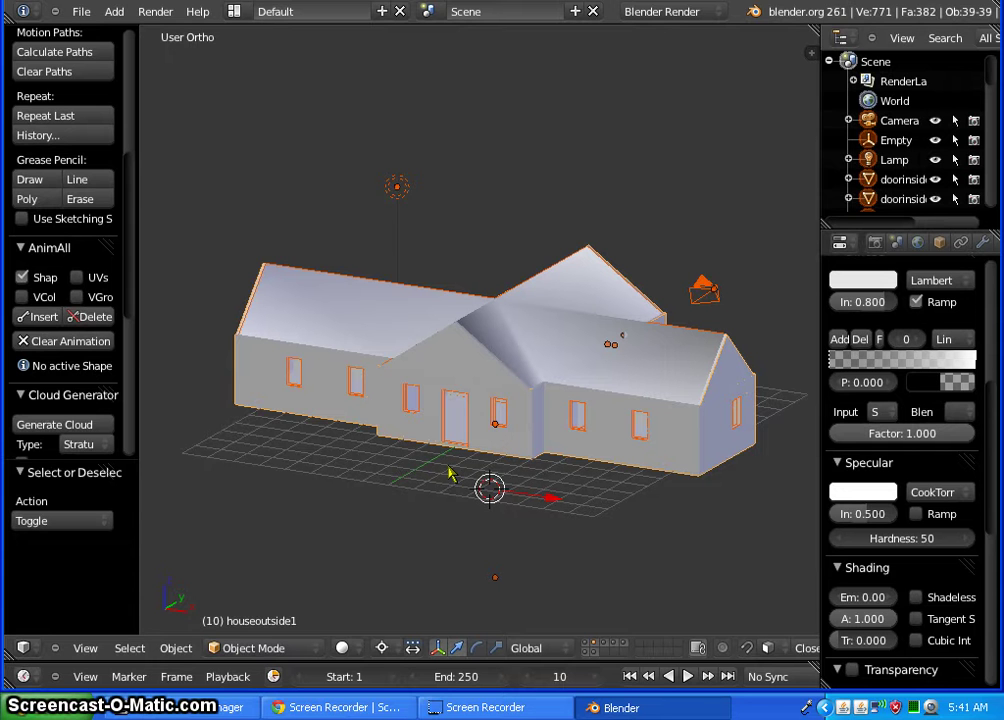
key(x)
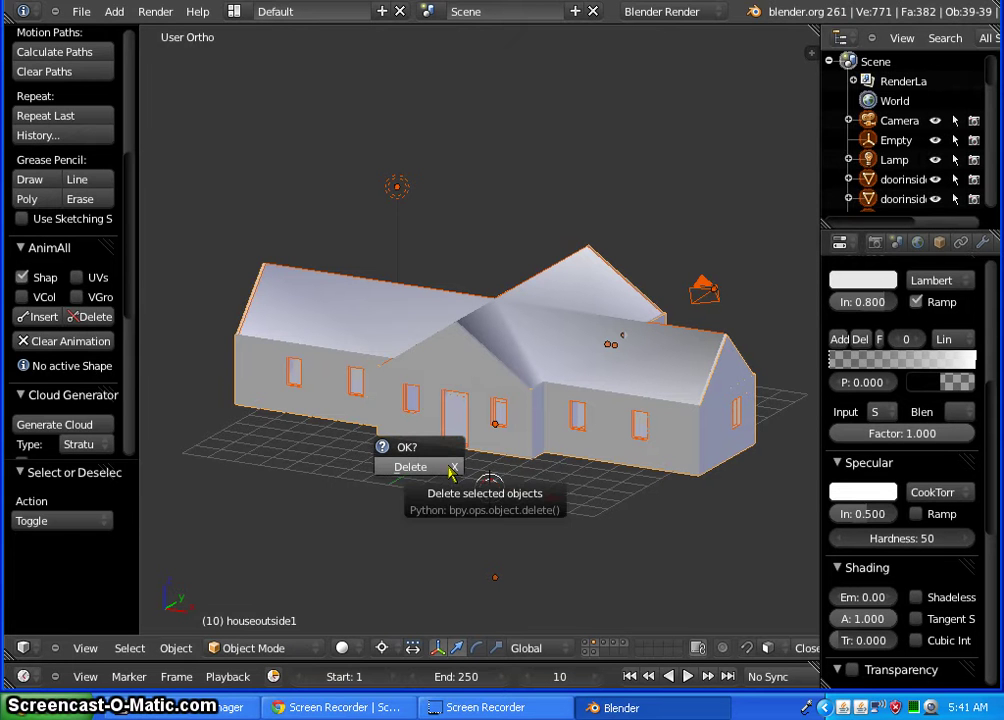
click(448, 467)
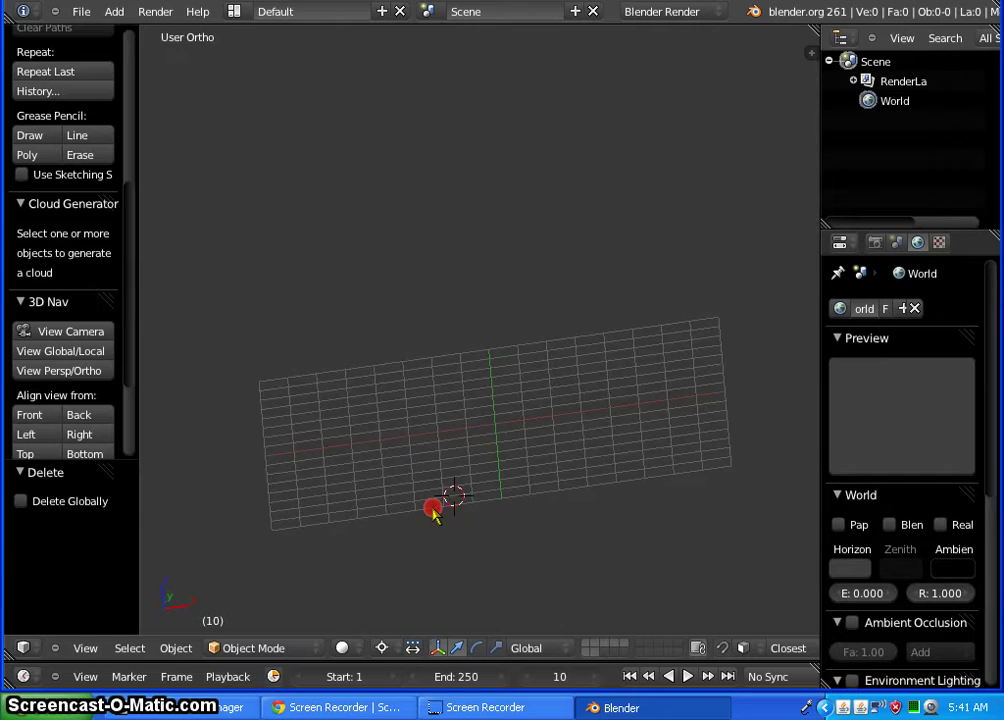
- Orbit the empty grid through top-down, near edge-on and flatter front-facing views
middle_drag(434, 512, 341, 521)
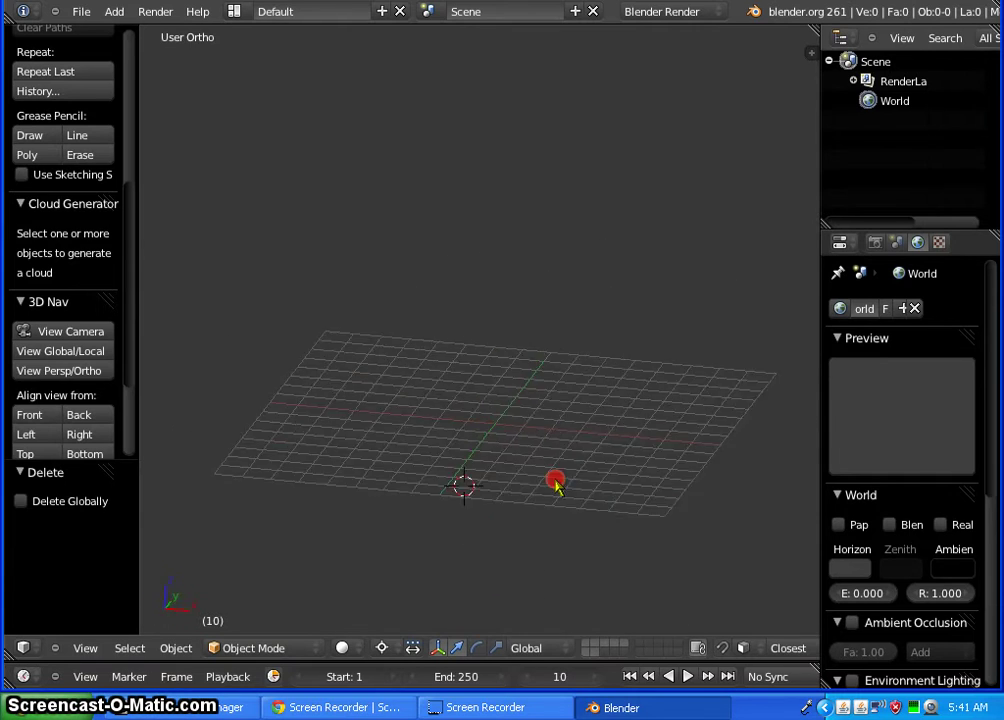
middle_drag(333, 524, 234, 400)
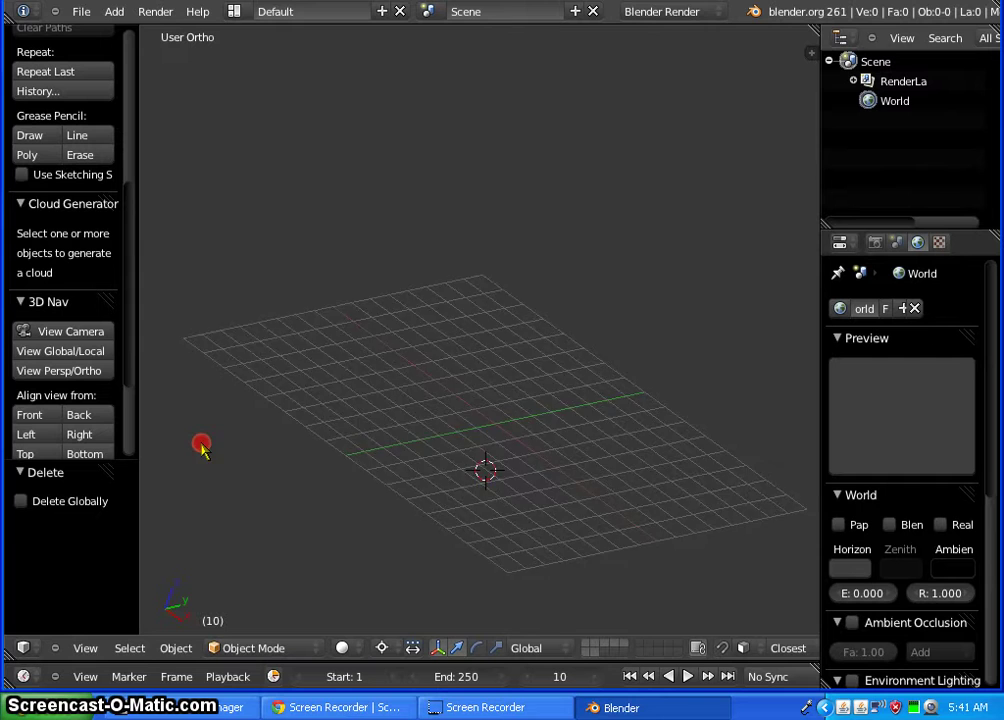
middle_drag(201, 449, 186, 527)
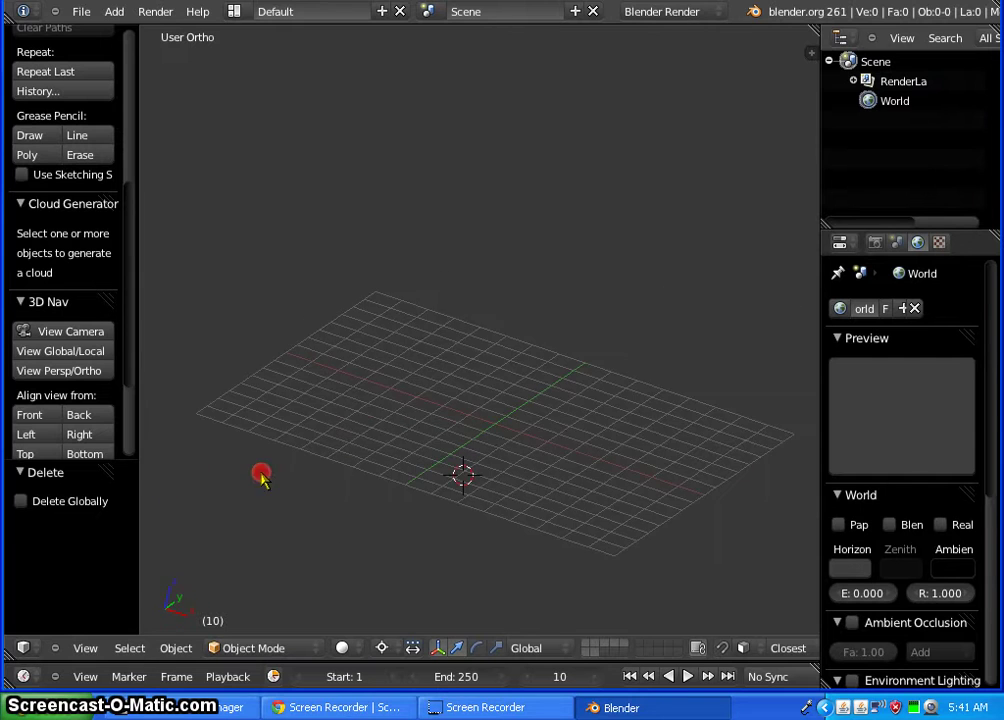
middle_drag(610, 466, 166, 345)
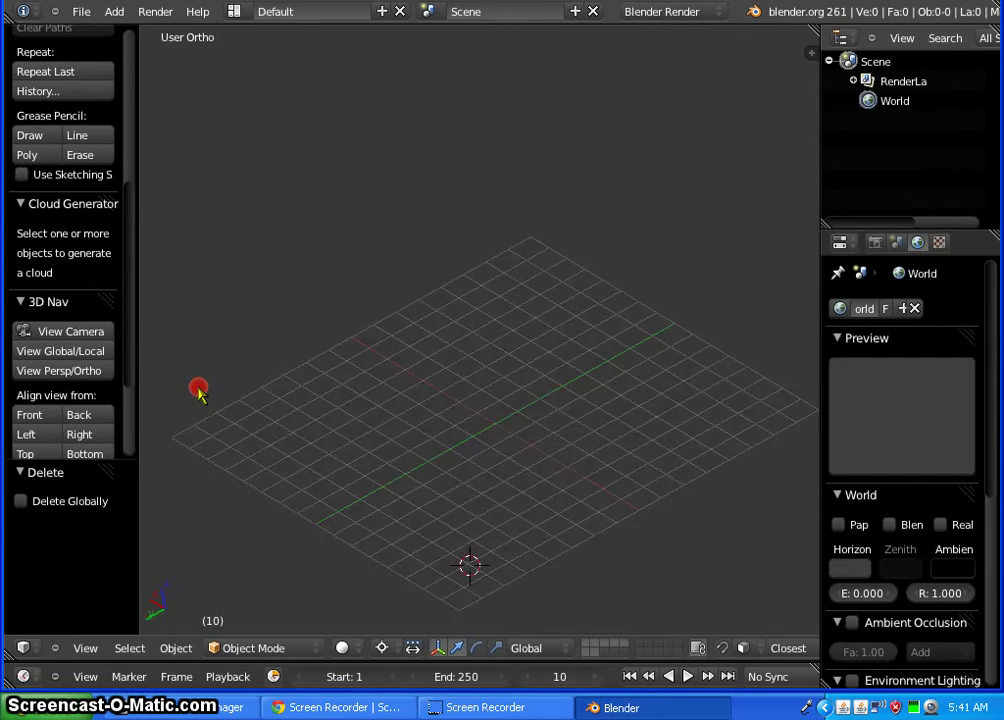
middle_drag(199, 392, 527, 427)
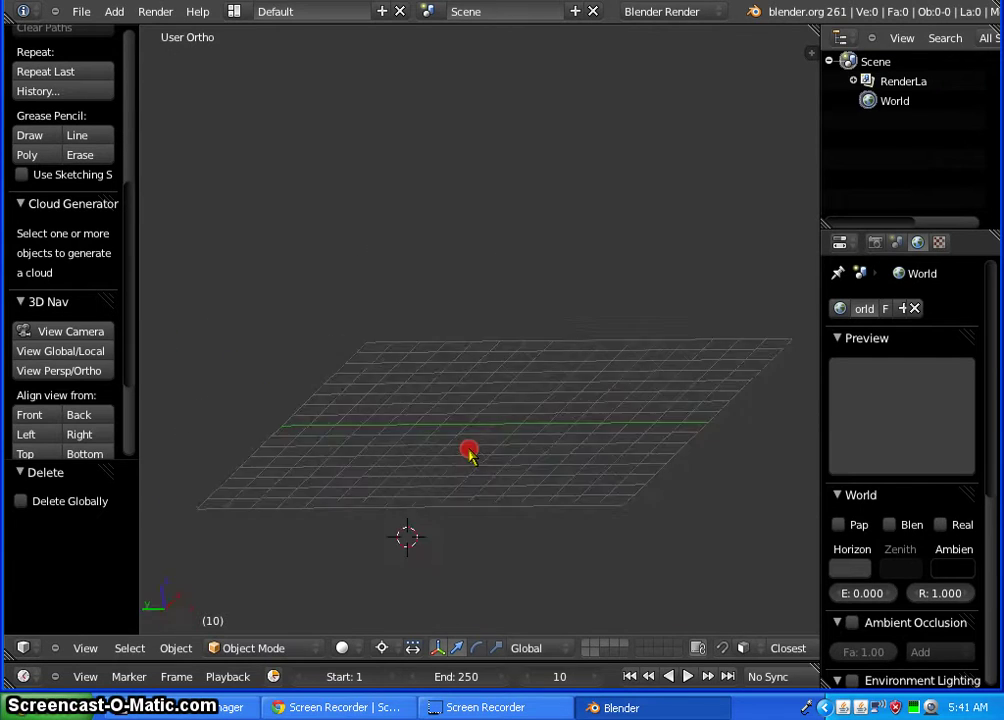
middle_drag(469, 453, 700, 383)
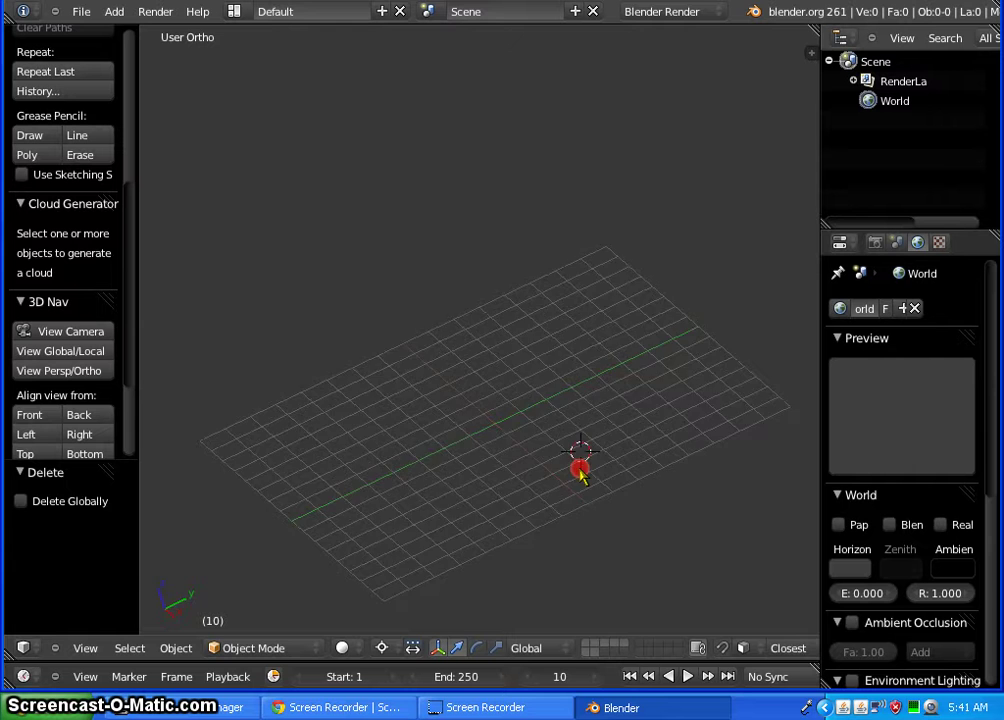
middle_drag(580, 470, 773, 341)
middle_drag(303, 563, 490, 508)
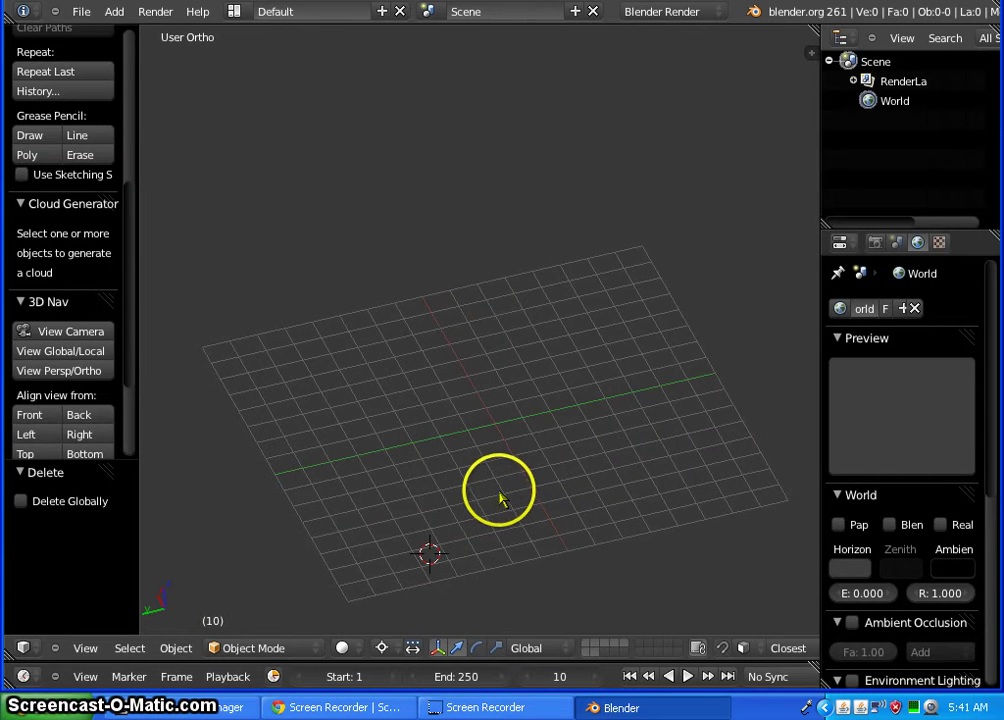
- Pan across the grid and orbit between top-down and front-on tilted views
middle_drag(384, 495, 483, 477)
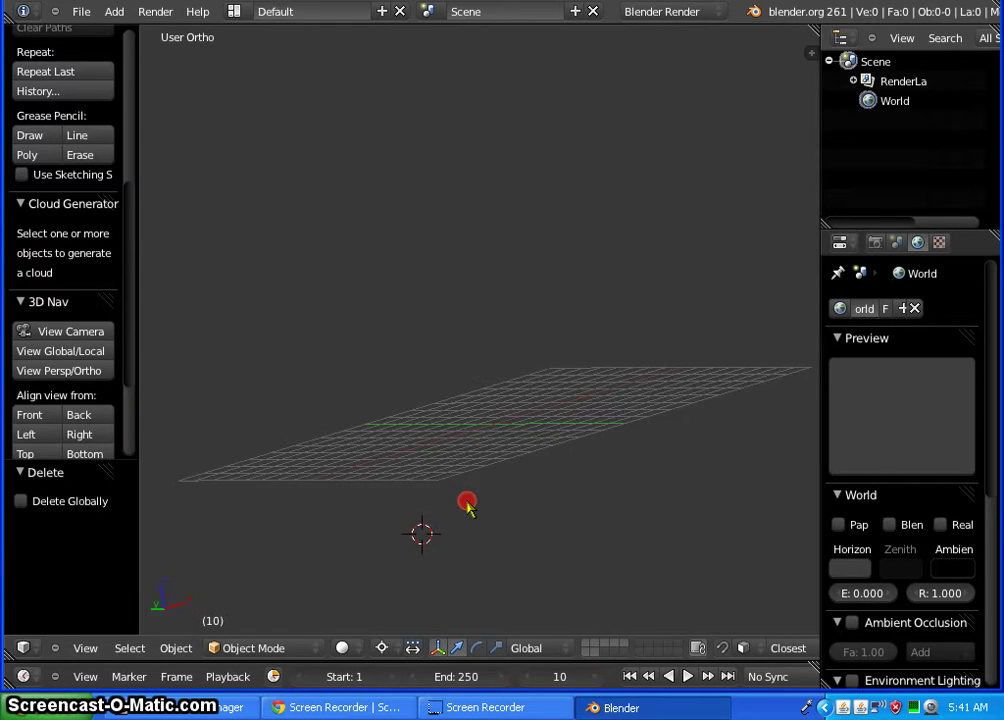
middle_drag(467, 505, 573, 422)
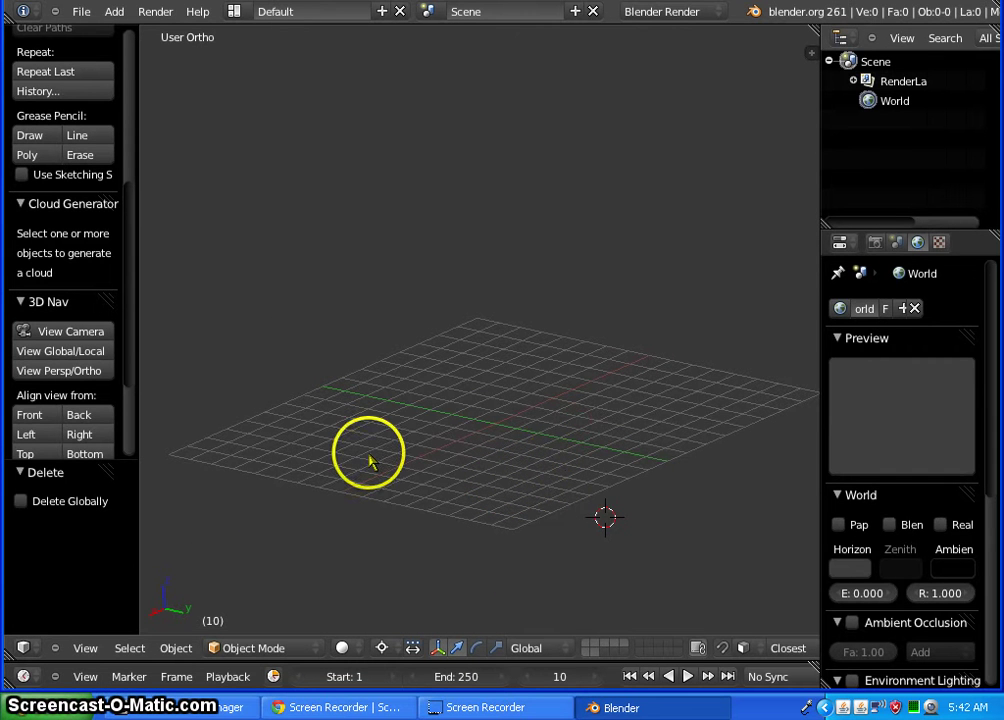
shift+middle_drag(369, 457, 346, 424)
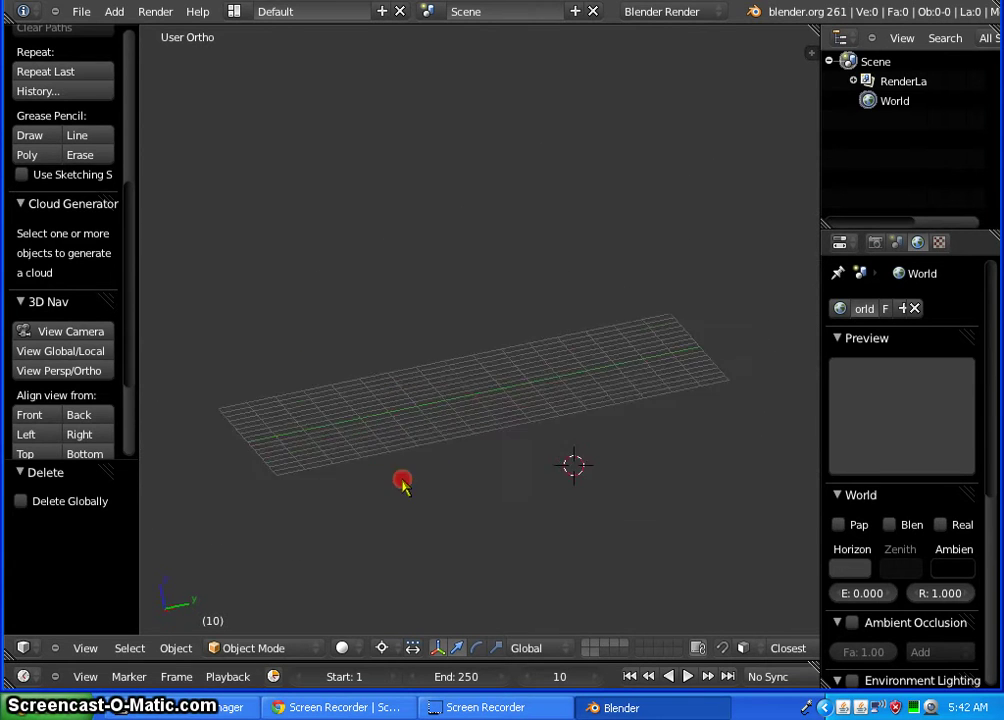
middle_drag(401, 483, 727, 334)
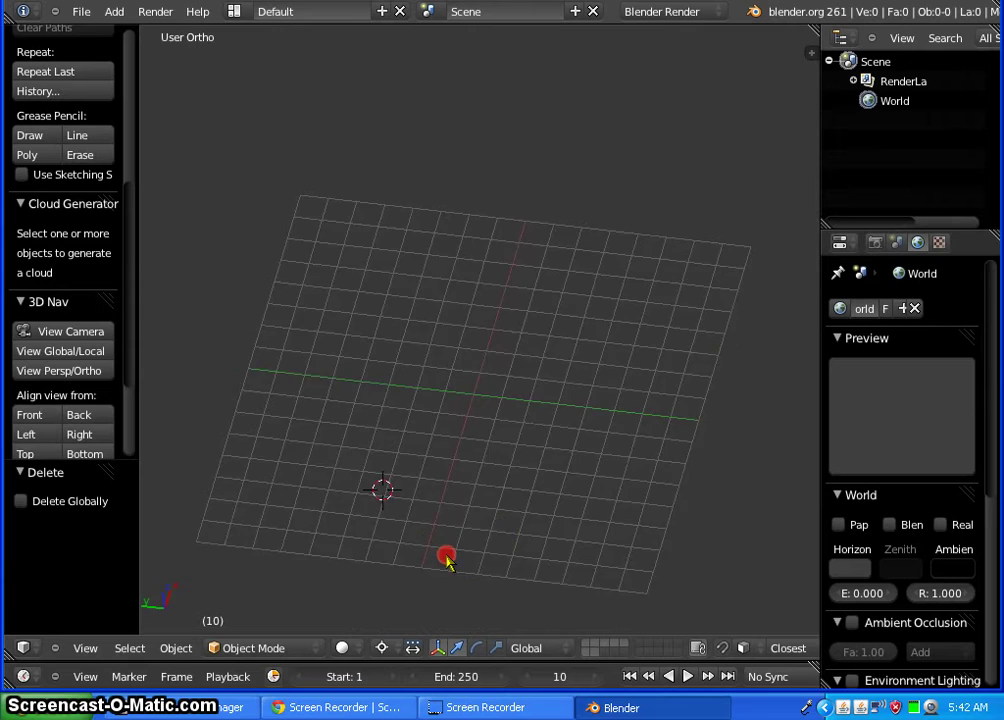
middle_drag(447, 560, 682, 427)
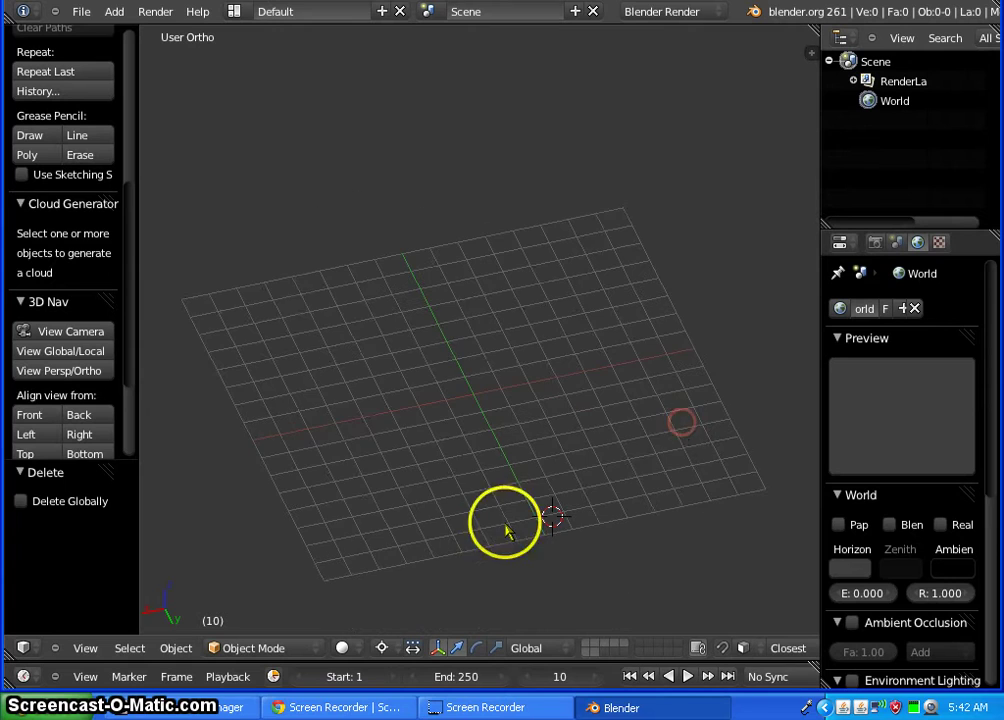
middle_drag(507, 531, 737, 410)
middle_drag(437, 511, 553, 527)
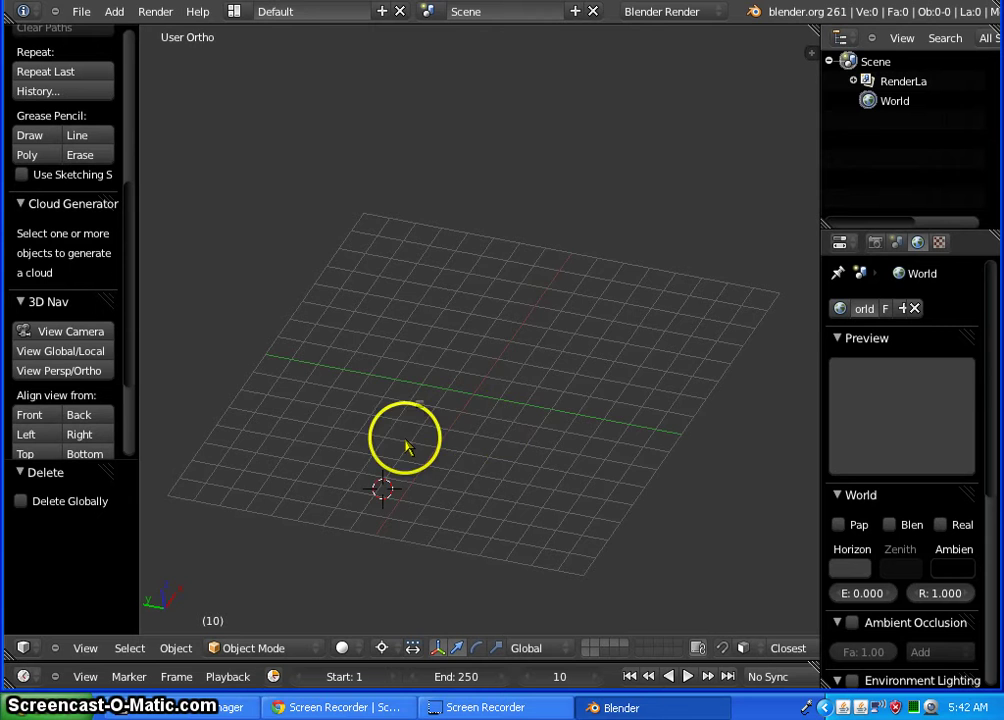
middle_drag(405, 441, 372, 417)
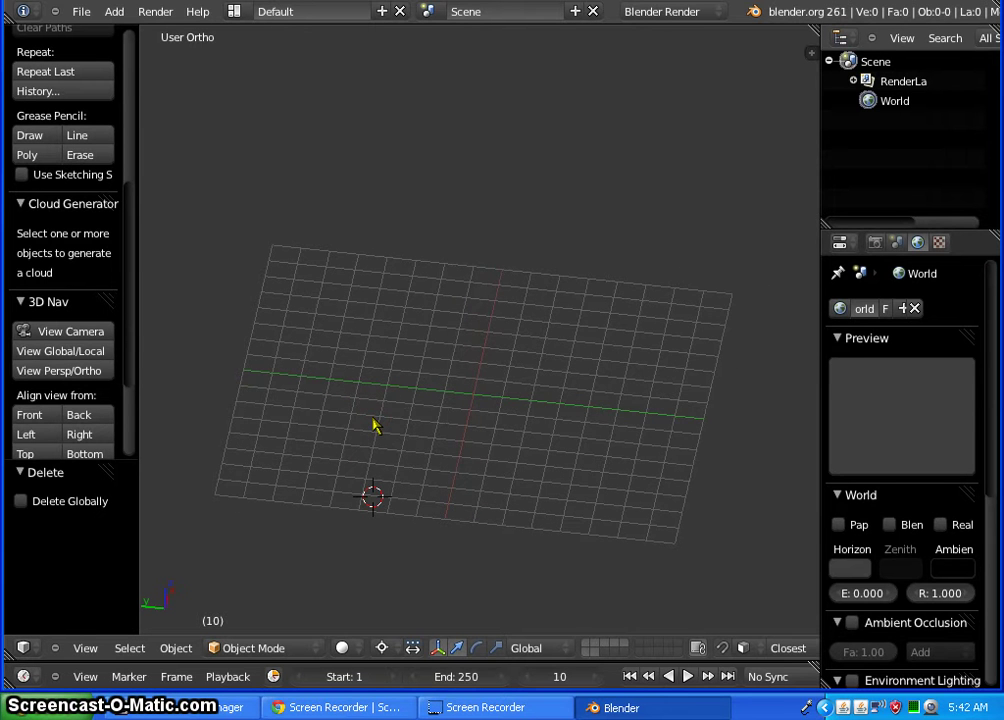
- Switch to perspective view and orbit the grid to a steep edge-on angle
key(KP_5)
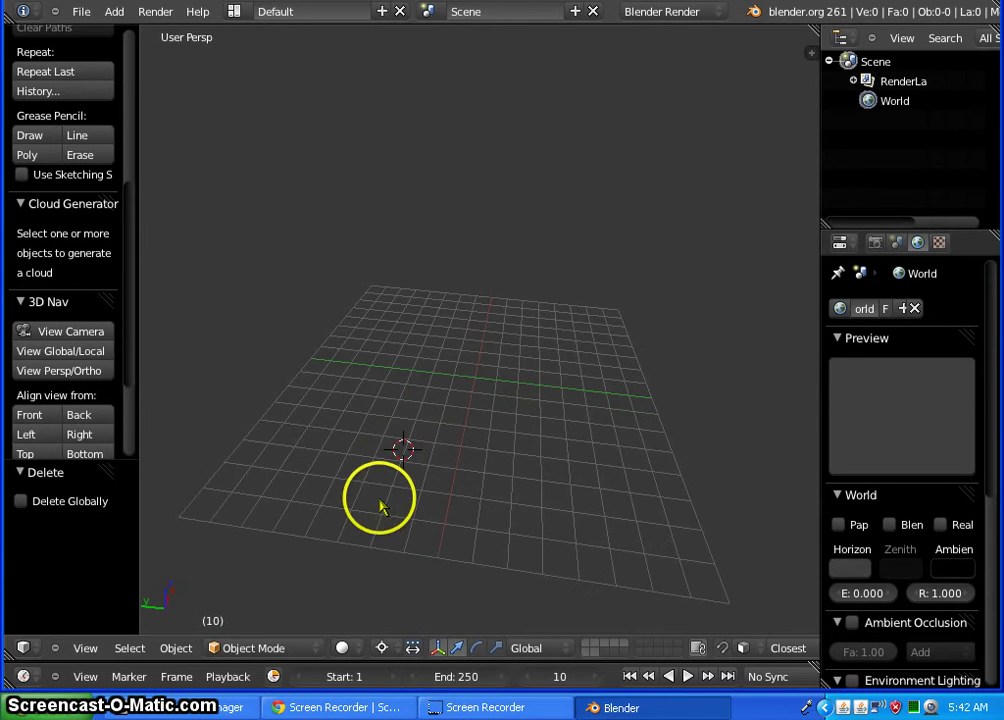
middle_drag(380, 505, 393, 475)
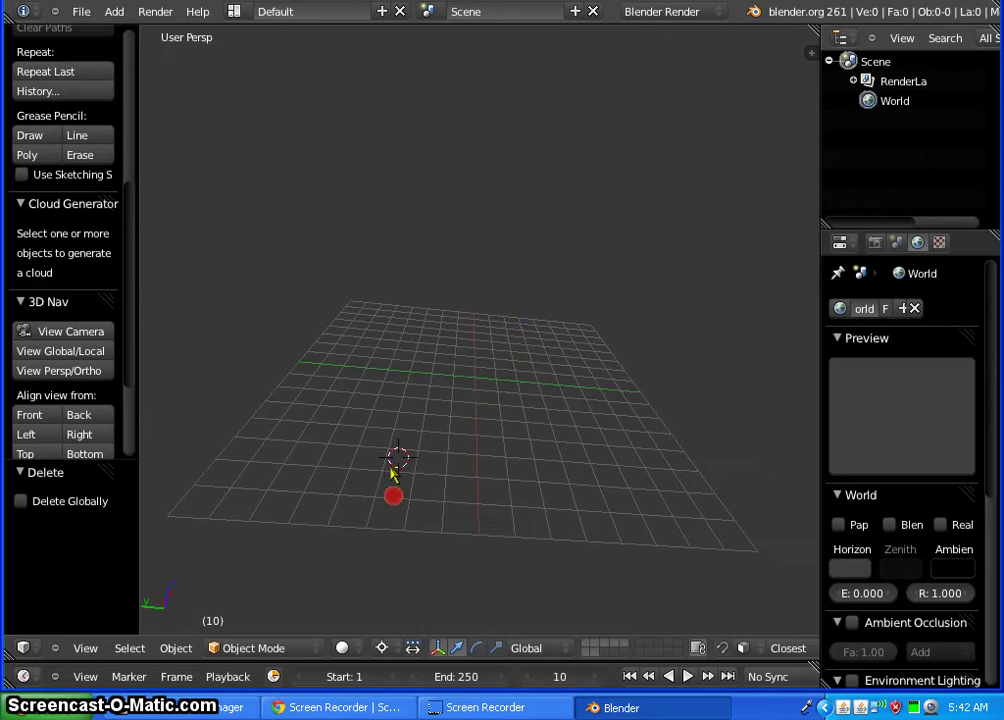
scroll(493, 352, up, 5)
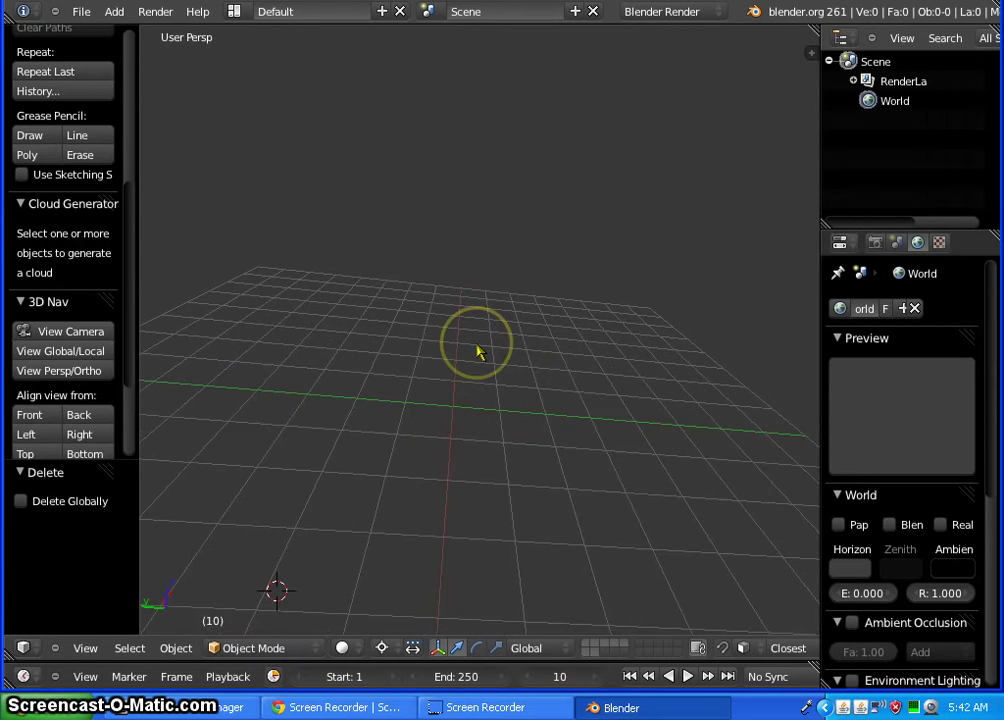
scroll(478, 352, down, 6)
middle_drag(589, 421, 410, 477)
middle_drag(601, 385, 283, 433)
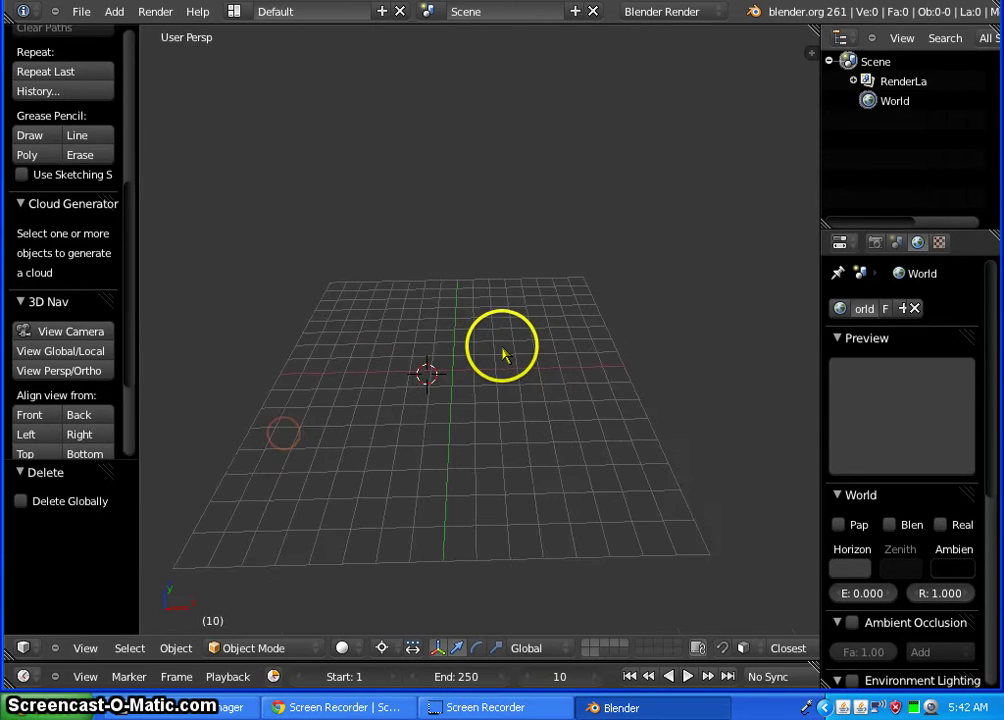
- Zoom repeatedly in and out on the perspective grid and orbit around it
scroll(503, 353, up, 5)
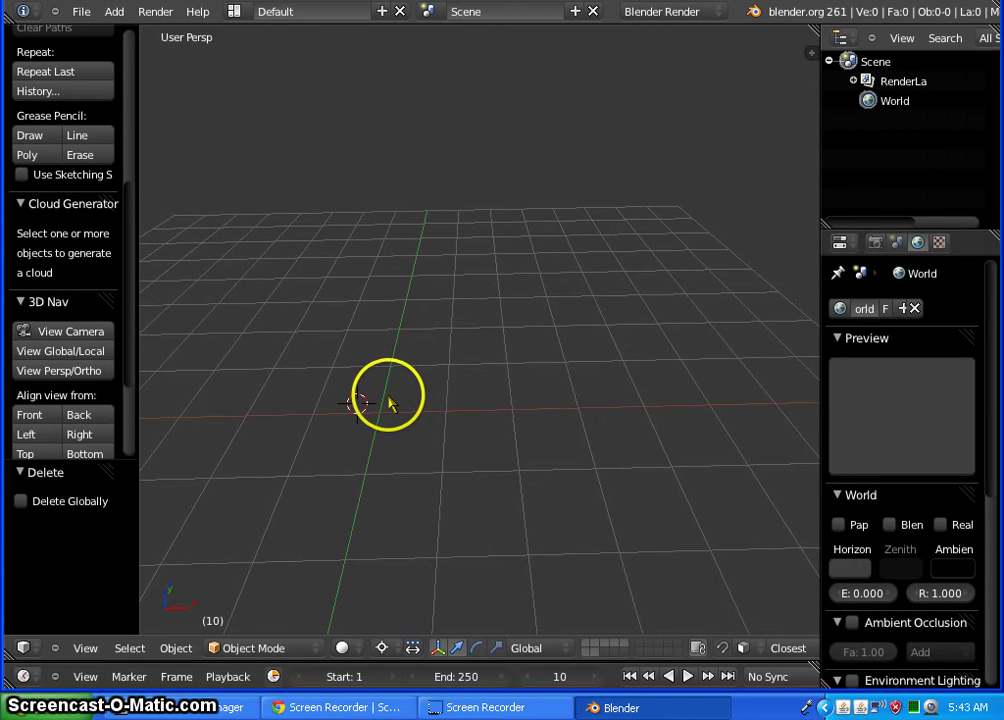
scroll(391, 402, down, 6)
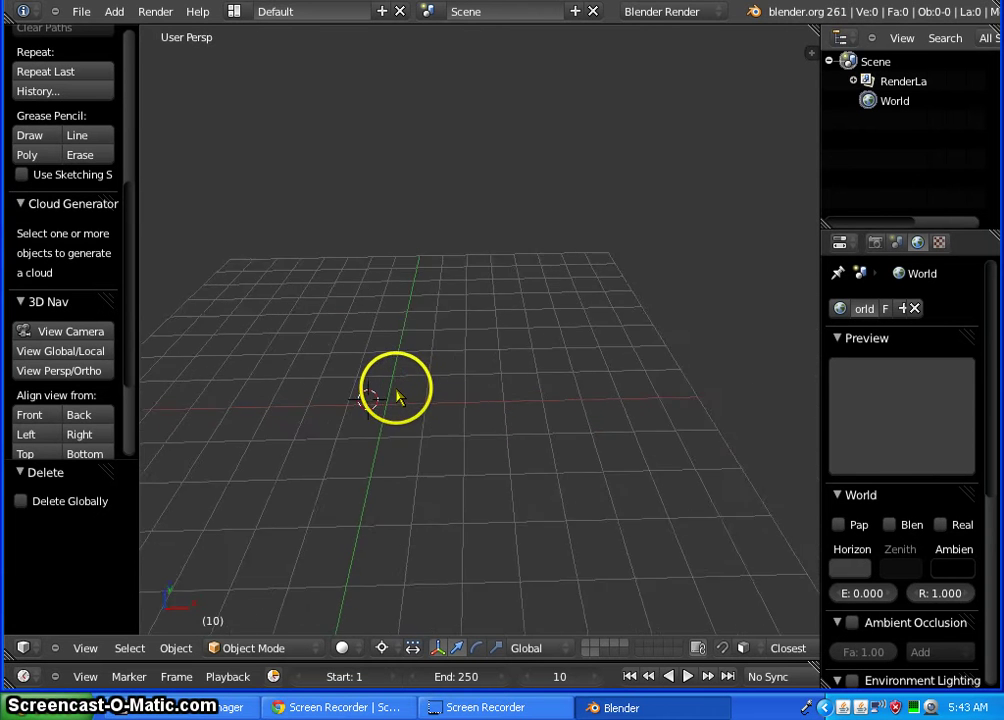
scroll(397, 396, down, 5)
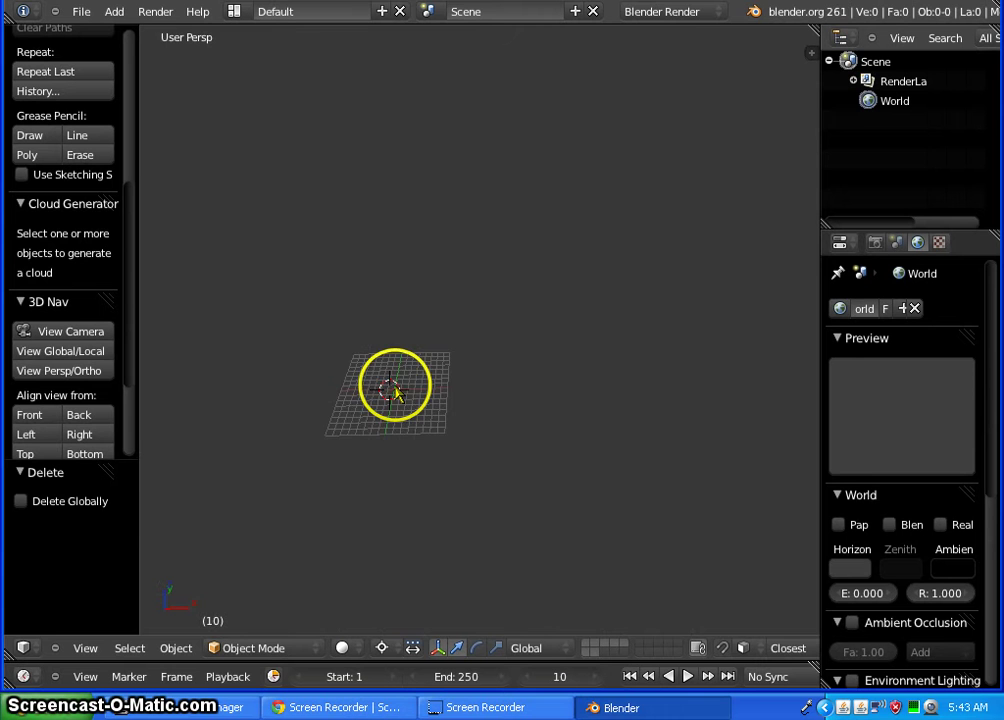
scroll(395, 396, up, 8)
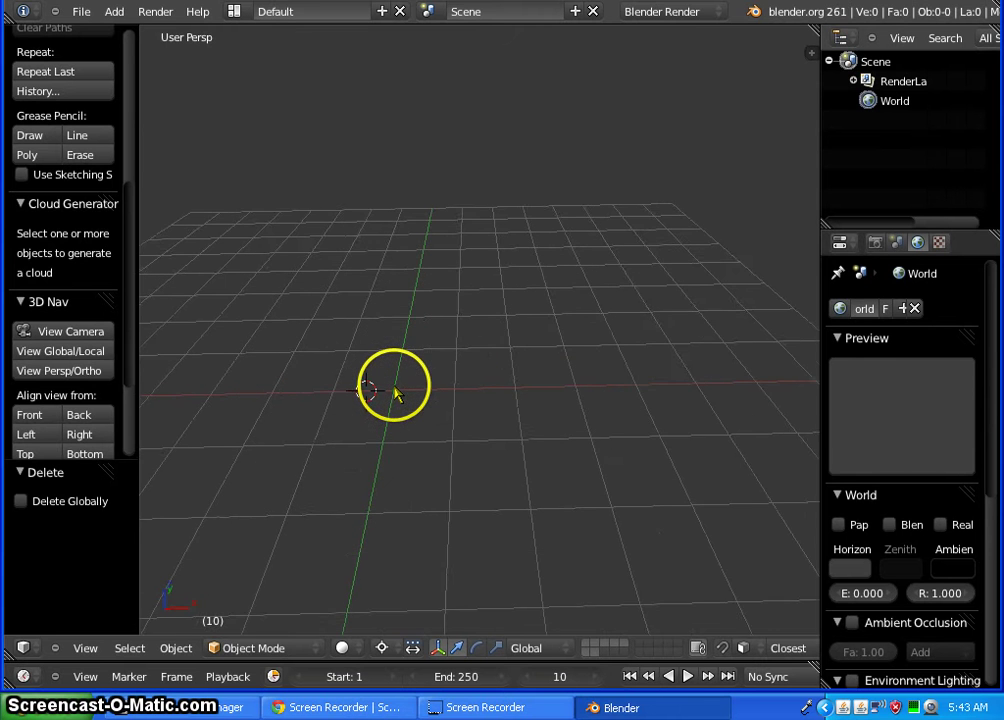
scroll(395, 392, up, 1)
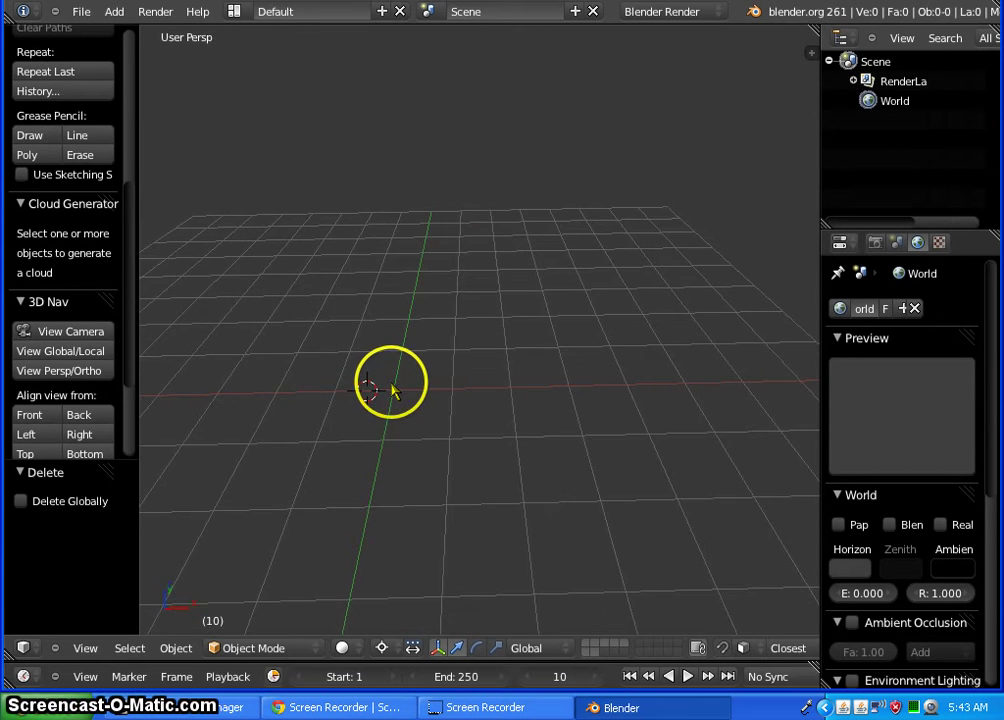
scroll(395, 392, down, 4)
scroll(360, 421, up, 3)
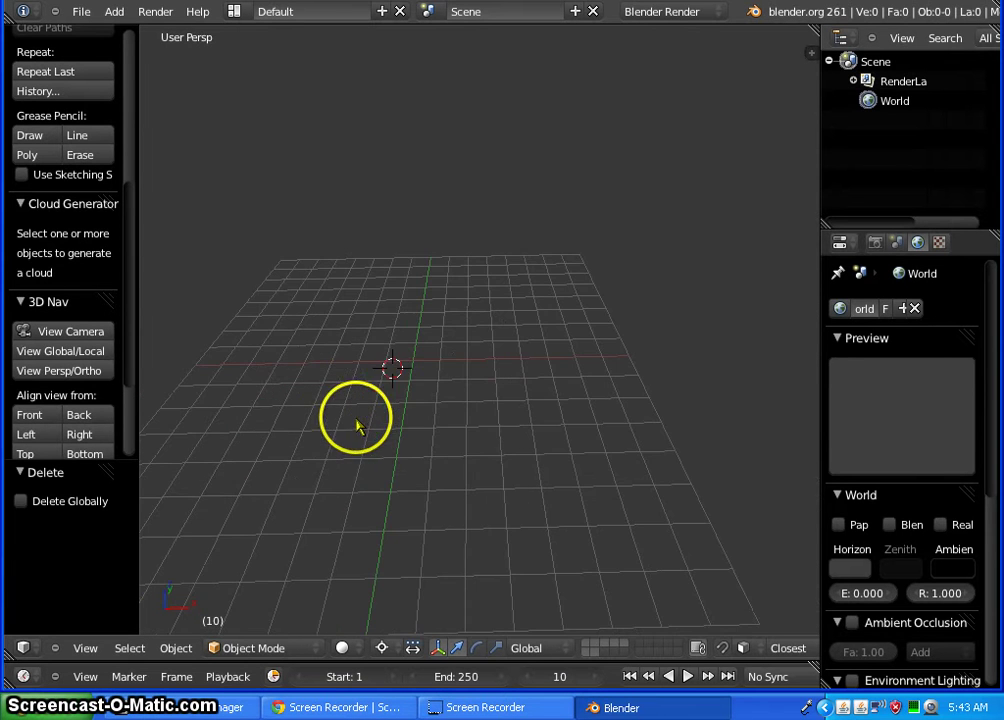
middle_drag(358, 421, 698, 404)
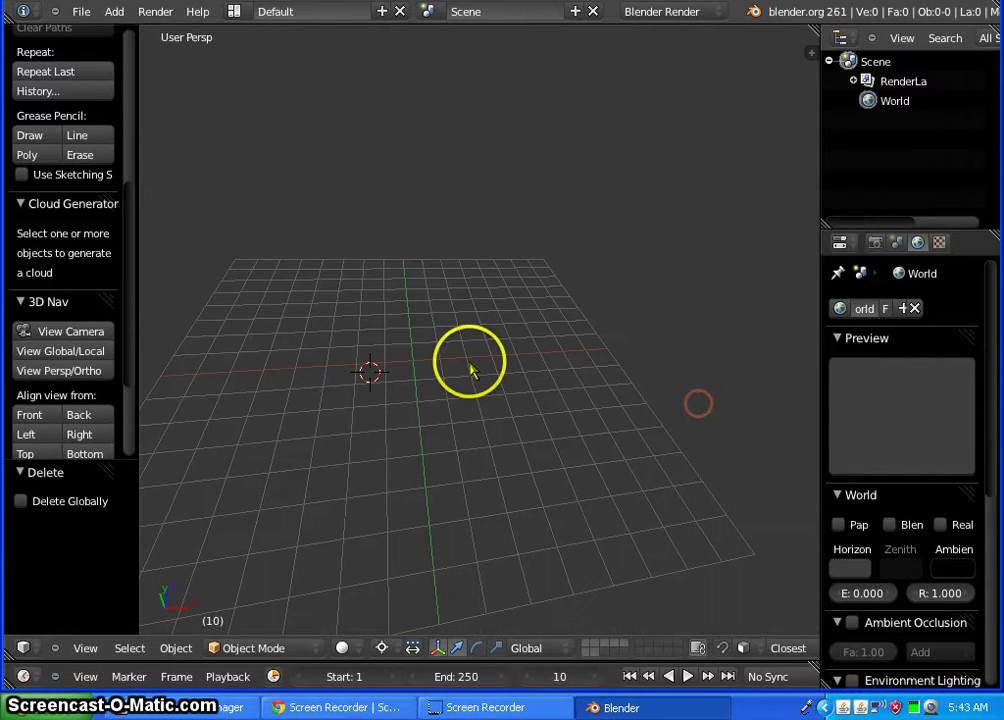
- Switch to orthographic view, zoom, and orbit the grid to an isometric angle
key(KP_5)
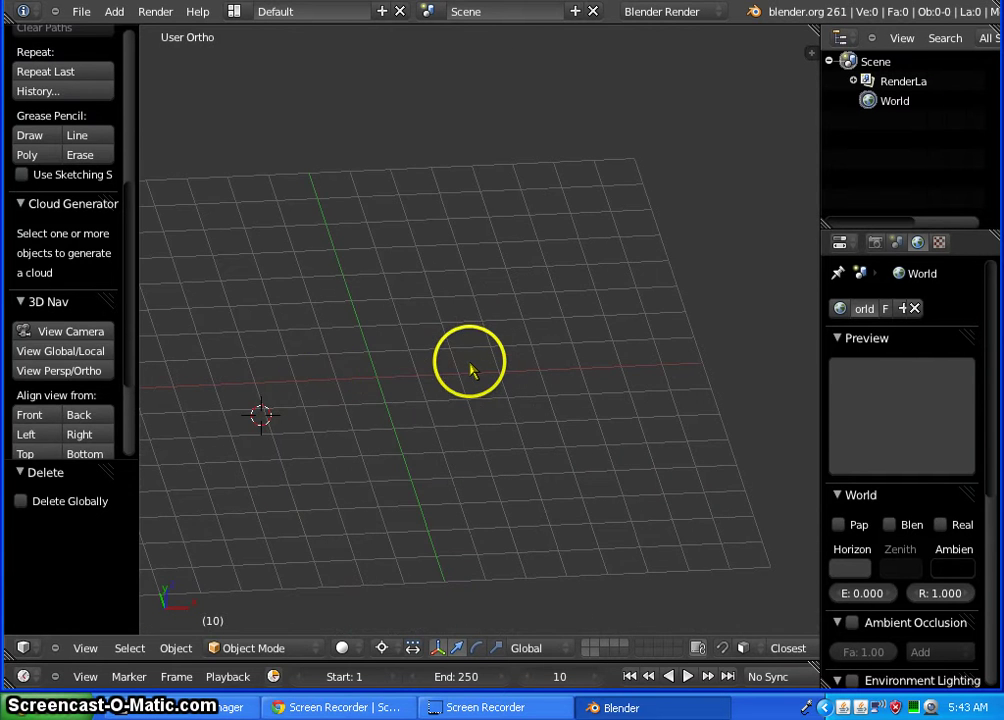
middle_drag(320, 492, 475, 518)
scroll(385, 401, up, 4)
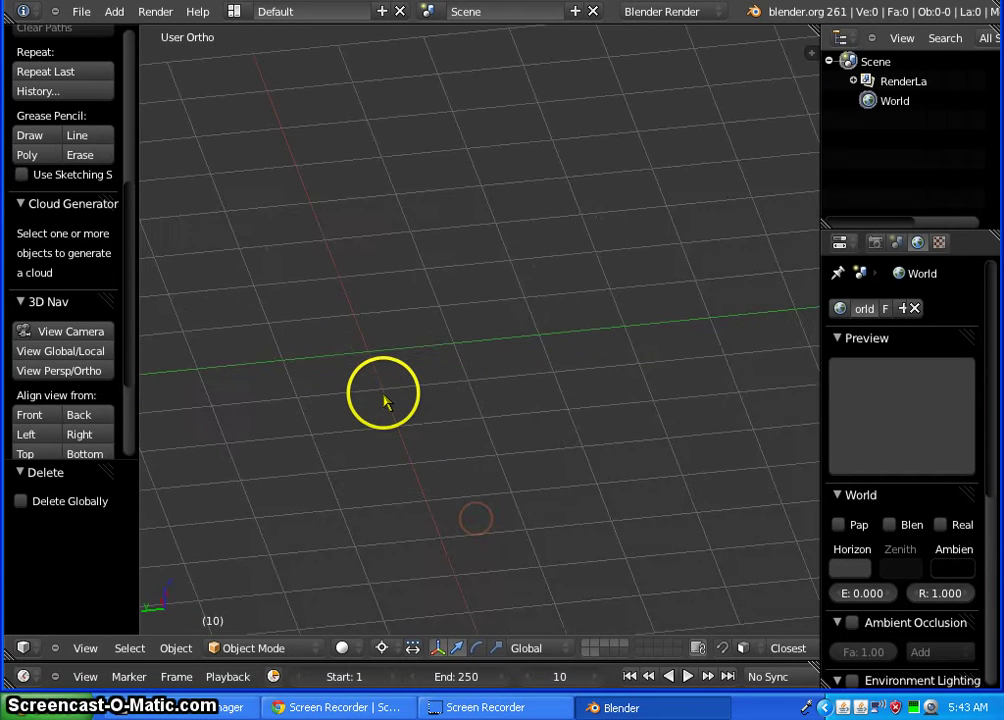
scroll(384, 376, down, 8)
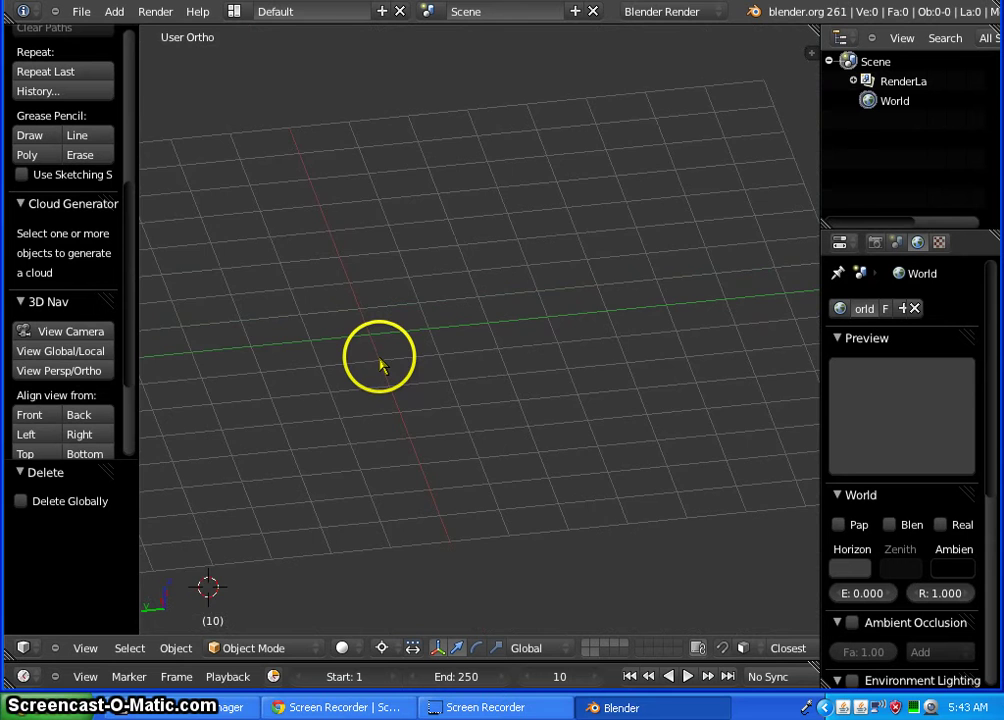
scroll(352, 421, up, 5)
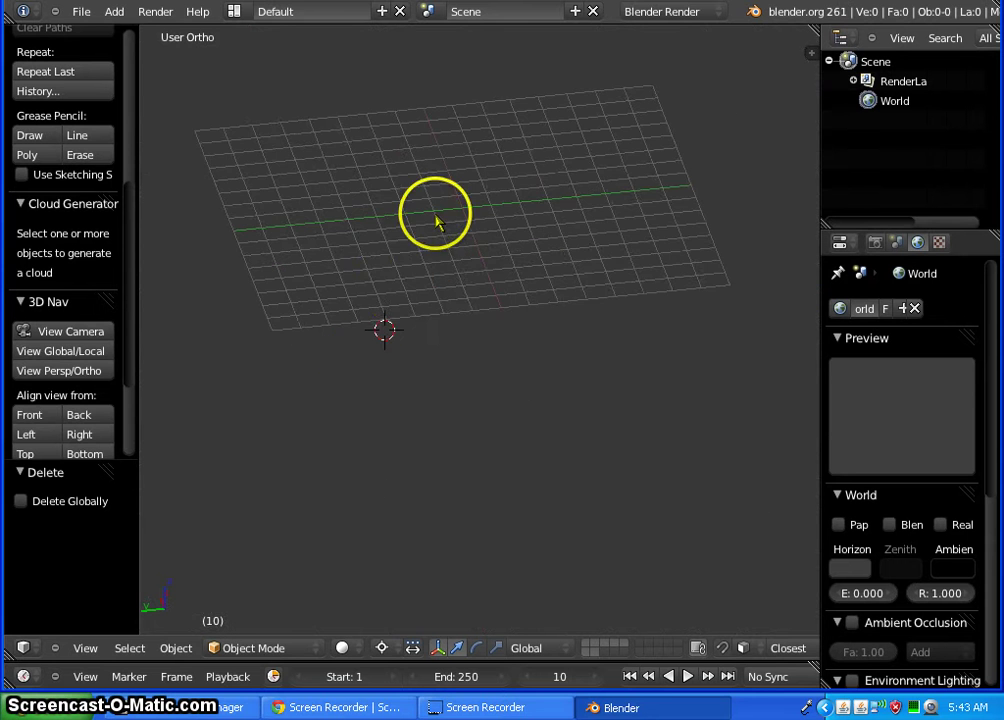
middle_drag(437, 220, 458, 242)
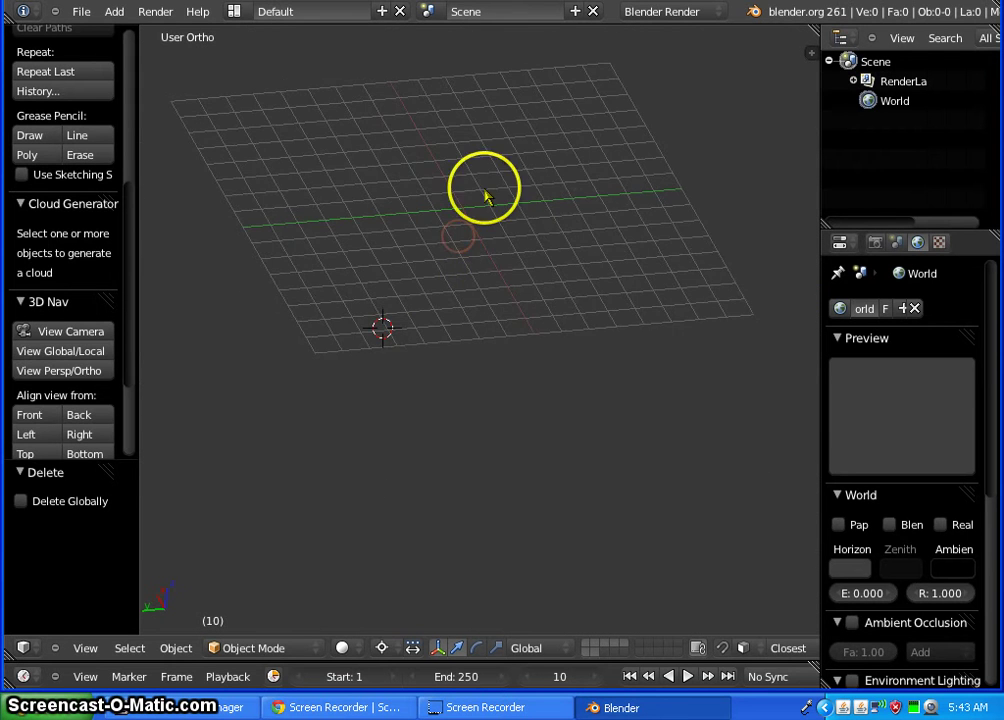
middle_drag(485, 197, 517, 482)
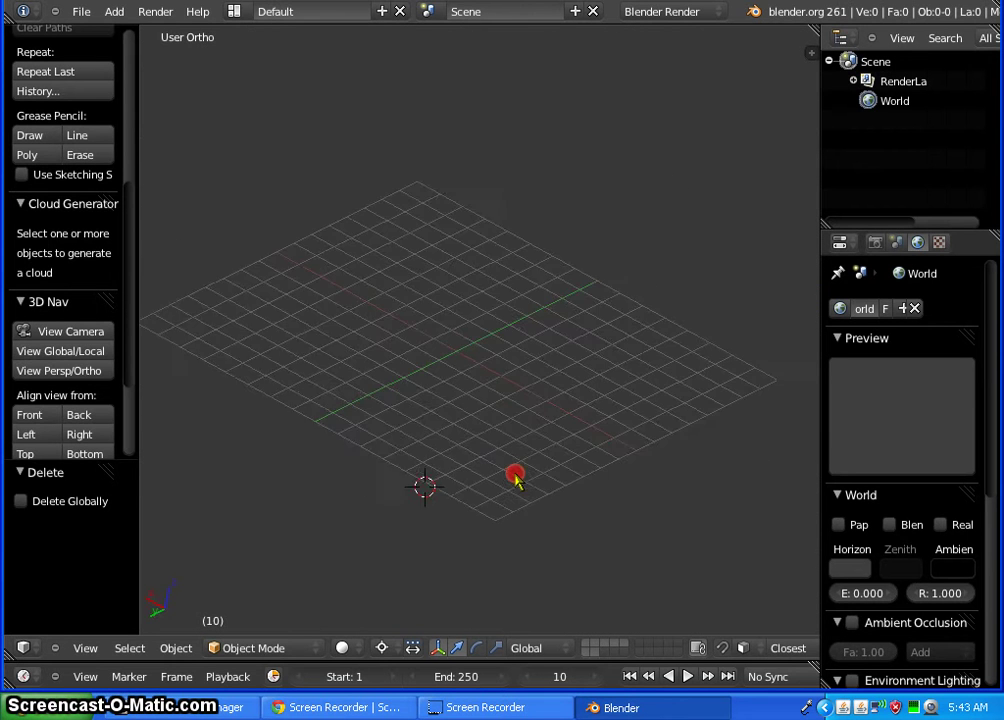
- Orbit the orthographic grid between near top-down, tilted and edge-on views
middle_drag(262, 325, 327, 438)
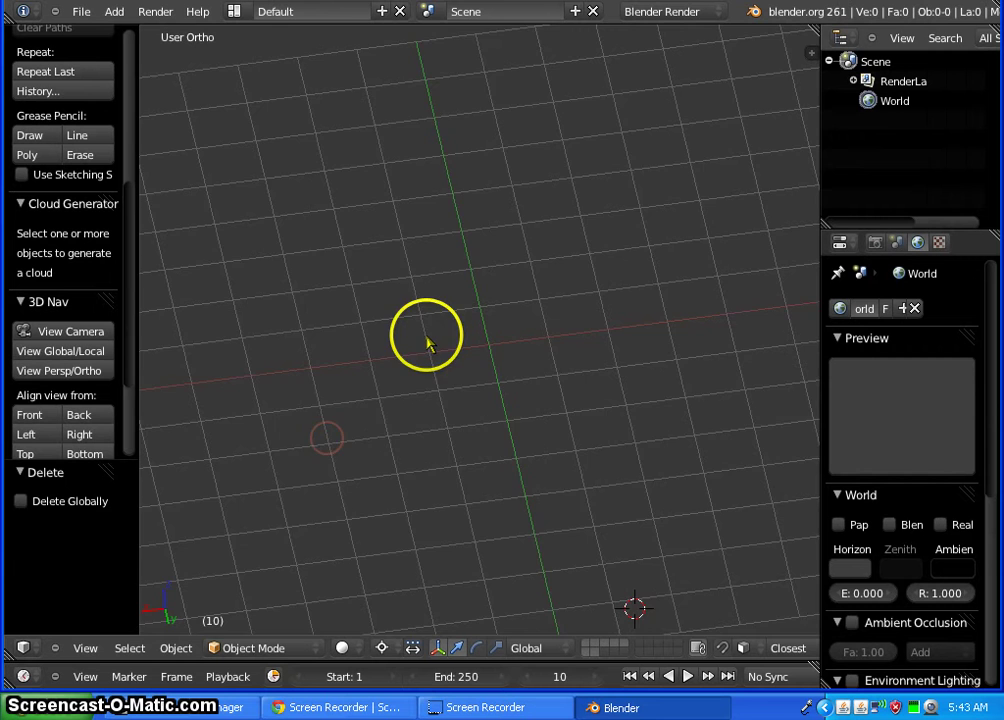
middle_drag(427, 343, 420, 293)
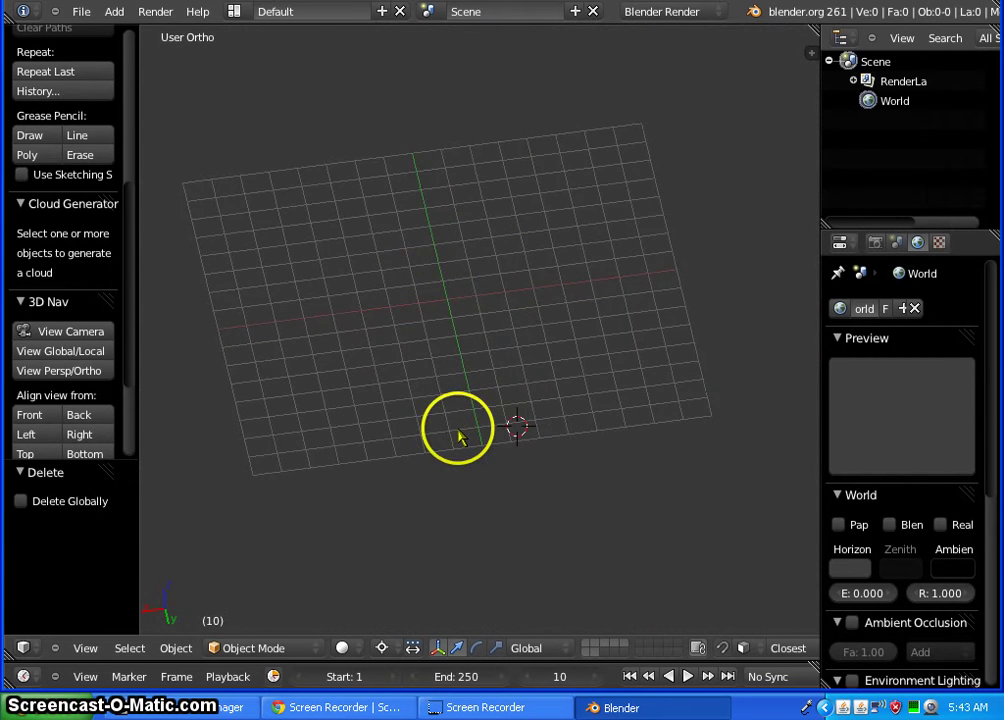
middle_drag(459, 437, 527, 415)
mouse_move(441, 199)
middle_down()
mouse_move(428, 255)
mouse_move(439, 161)
mouse_move(426, 217)
mouse_move(437, 217)
middle_up()
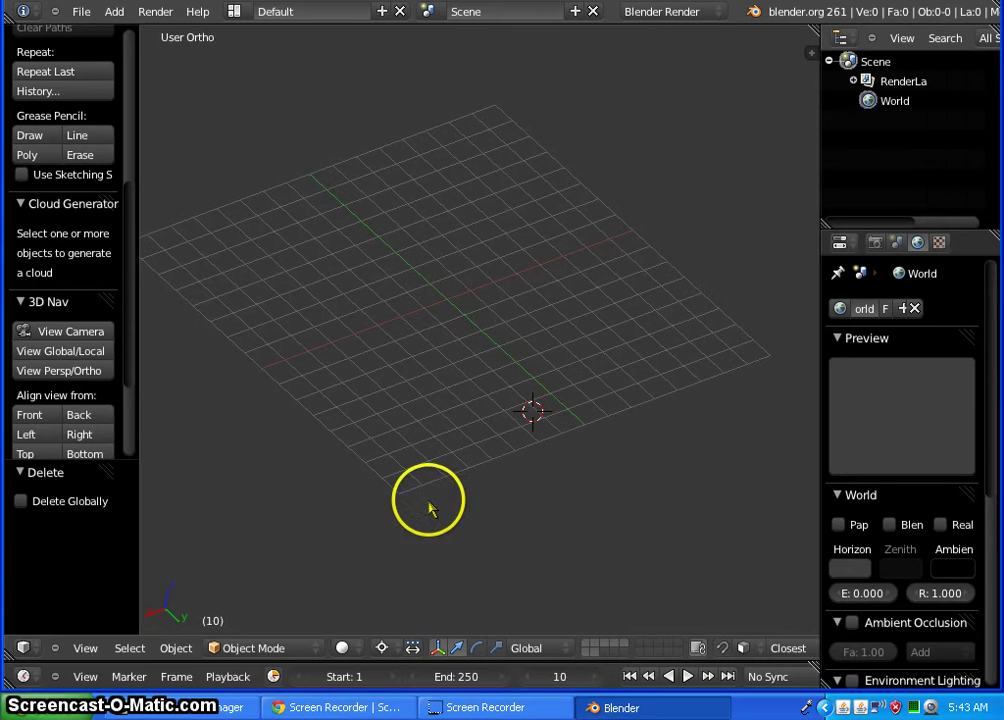
middle_drag(430, 508, 472, 473)
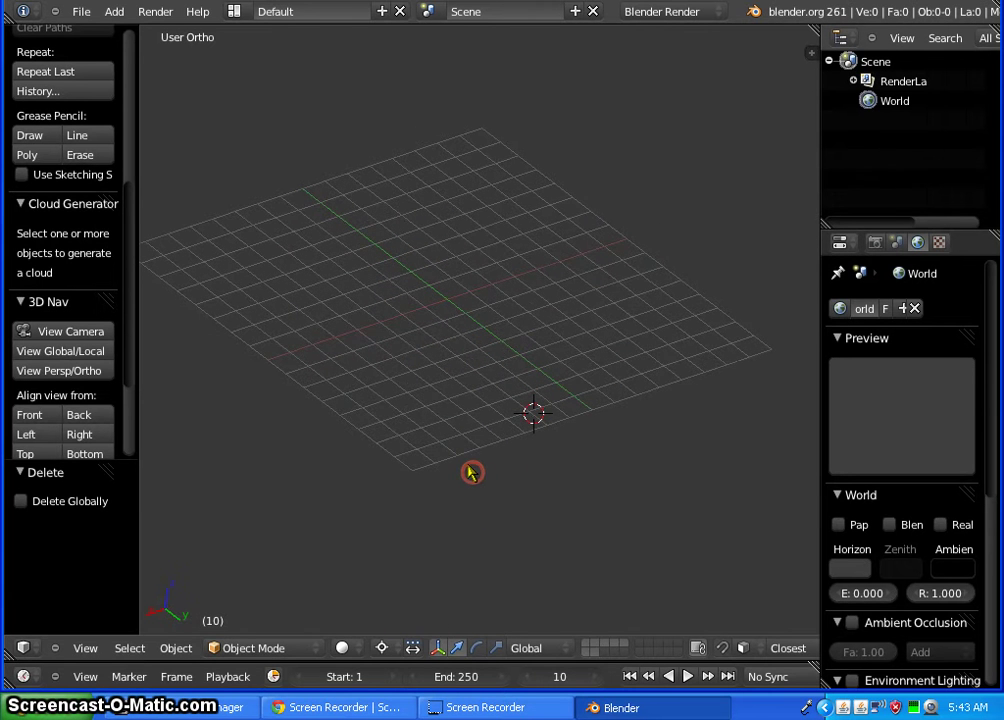
middle_drag(672, 397, 697, 377)
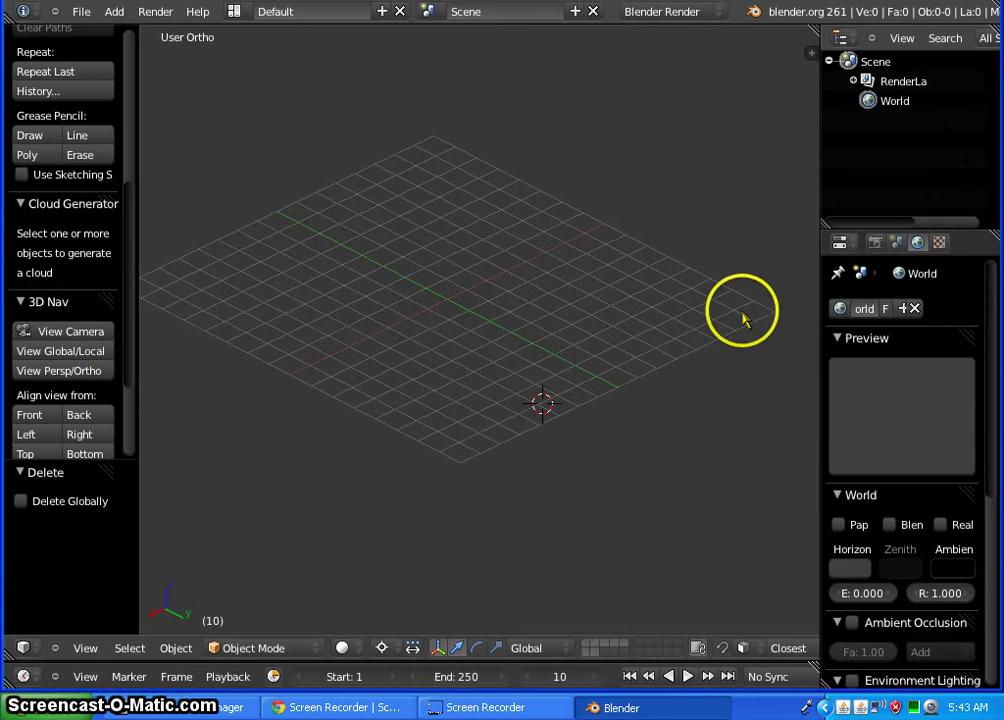
middle_drag(369, 407, 666, 417)
middle_drag(264, 346, 610, 460)
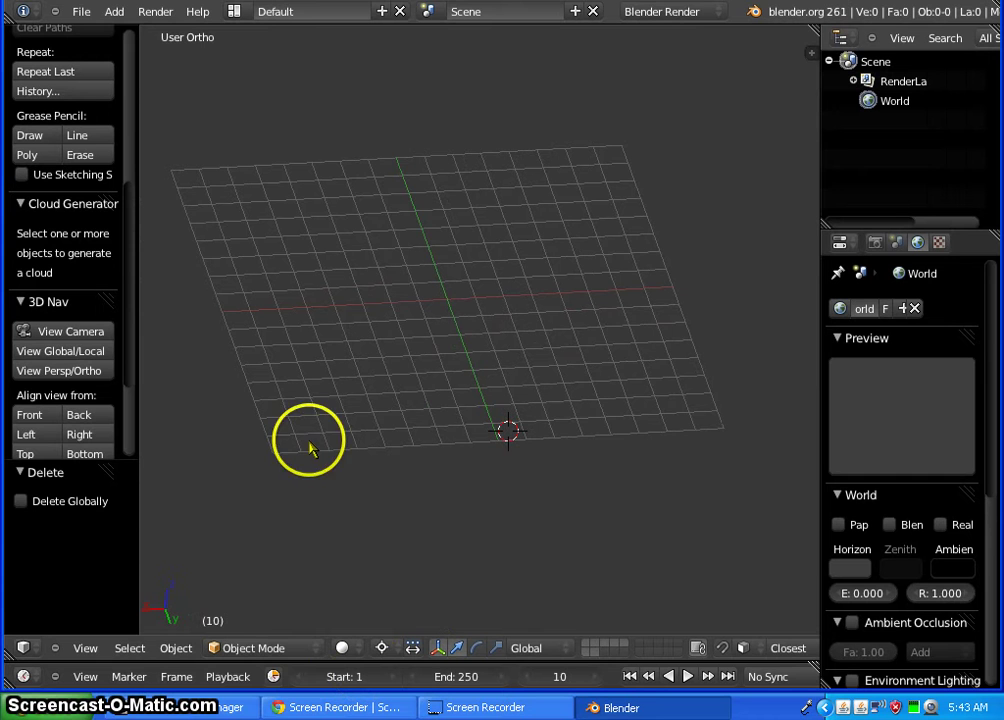
- Add a cube via Add > Mesh > Cube, placed at X -1.826, Y 3.124, Z -3.455
click(299, 650)
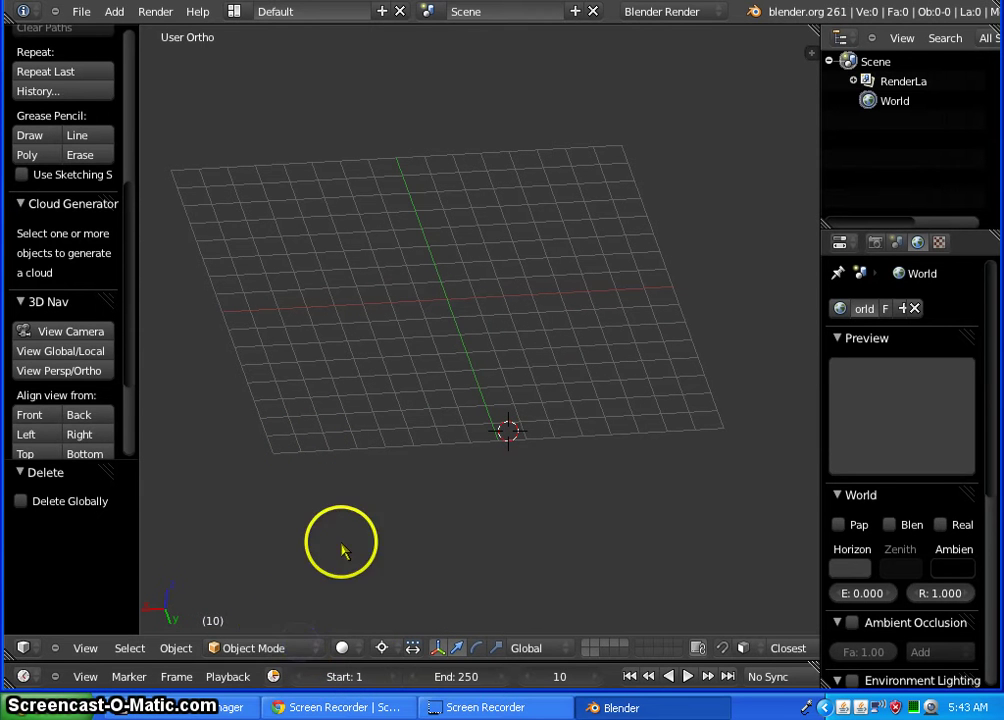
click(112, 11)
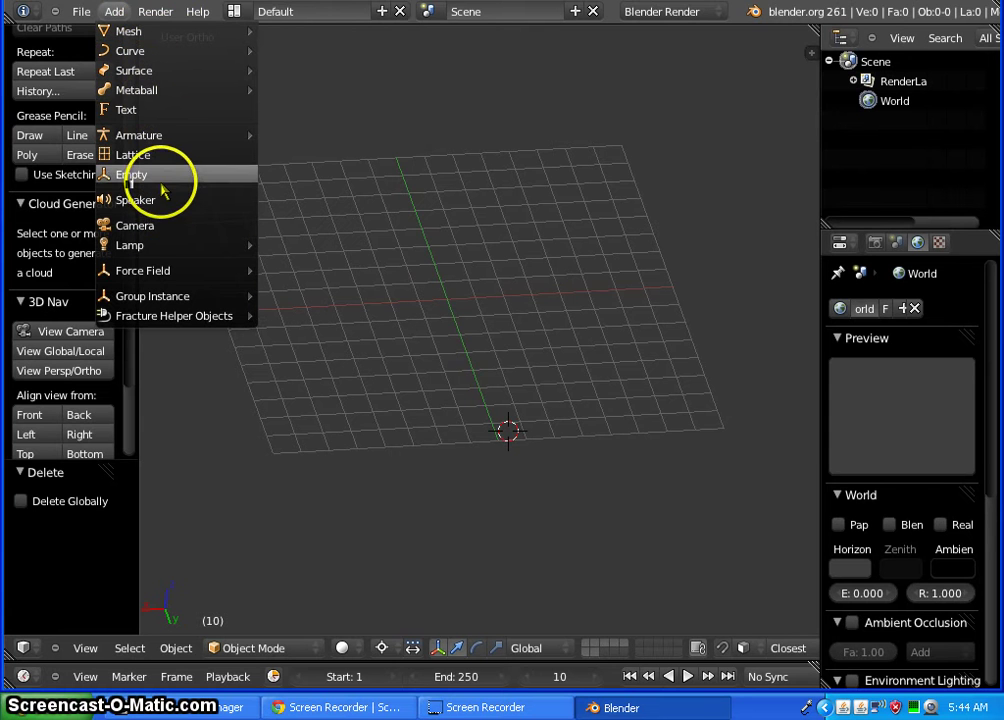
mouse_move(155, 33)
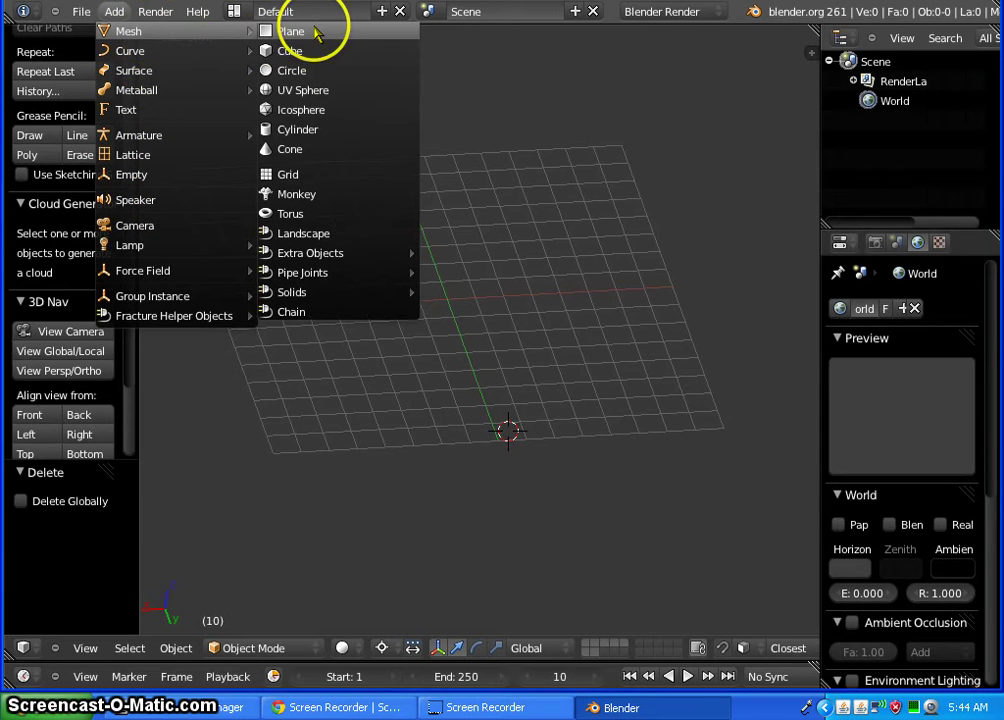
click(338, 53)
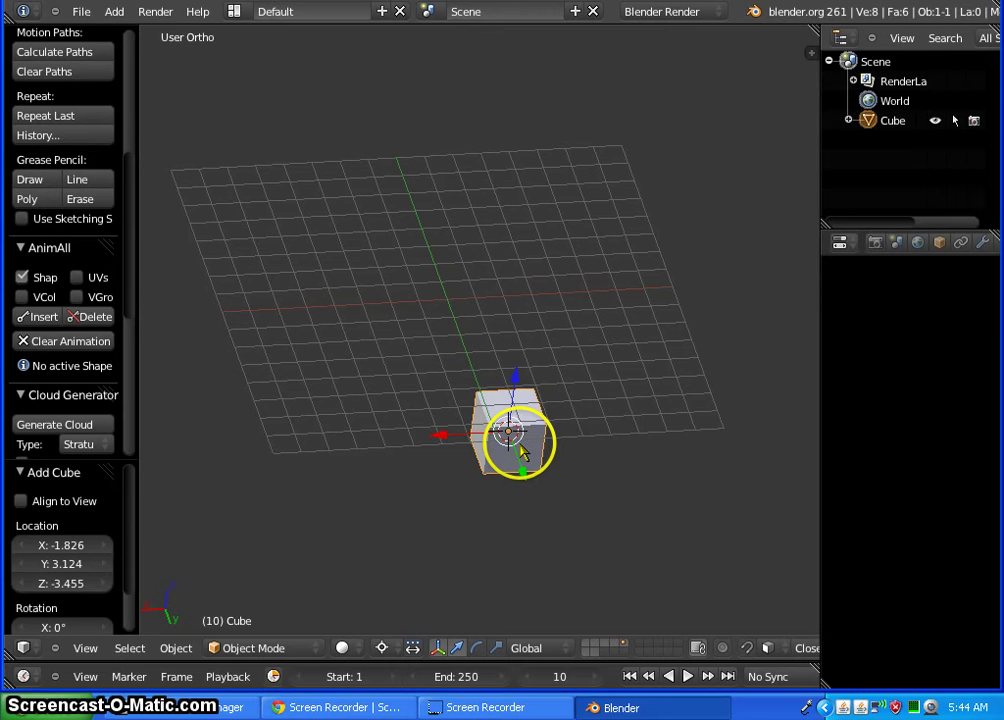
- Orbit around the new cube to see it from several angles, leaving it in place
click(519, 452)
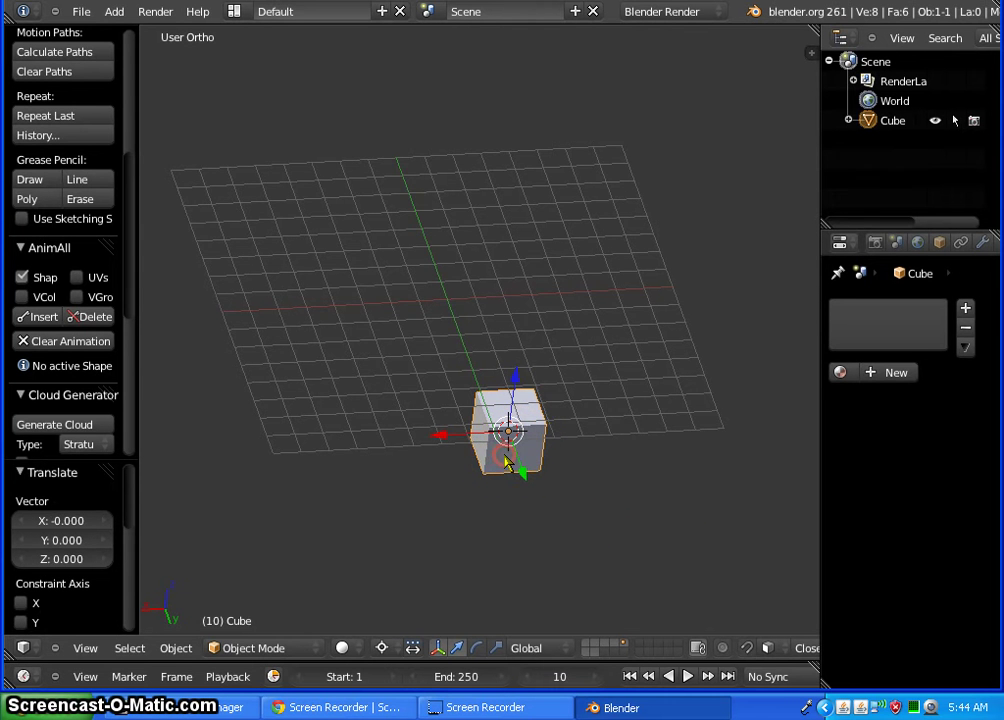
middle_drag(553, 505, 645, 402)
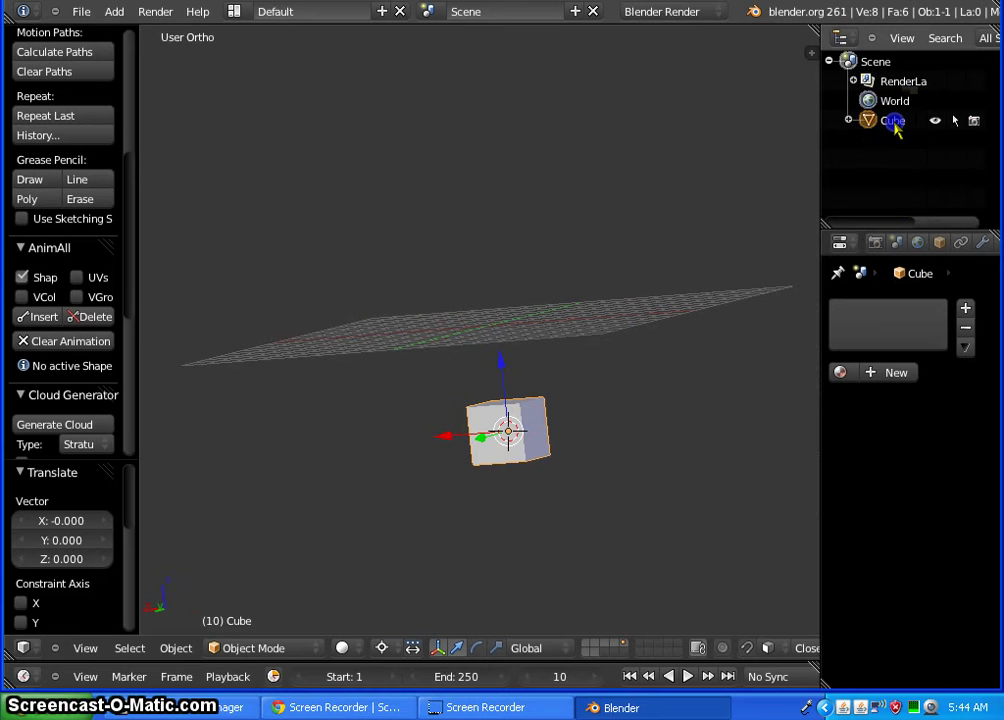
right_click(628, 376)
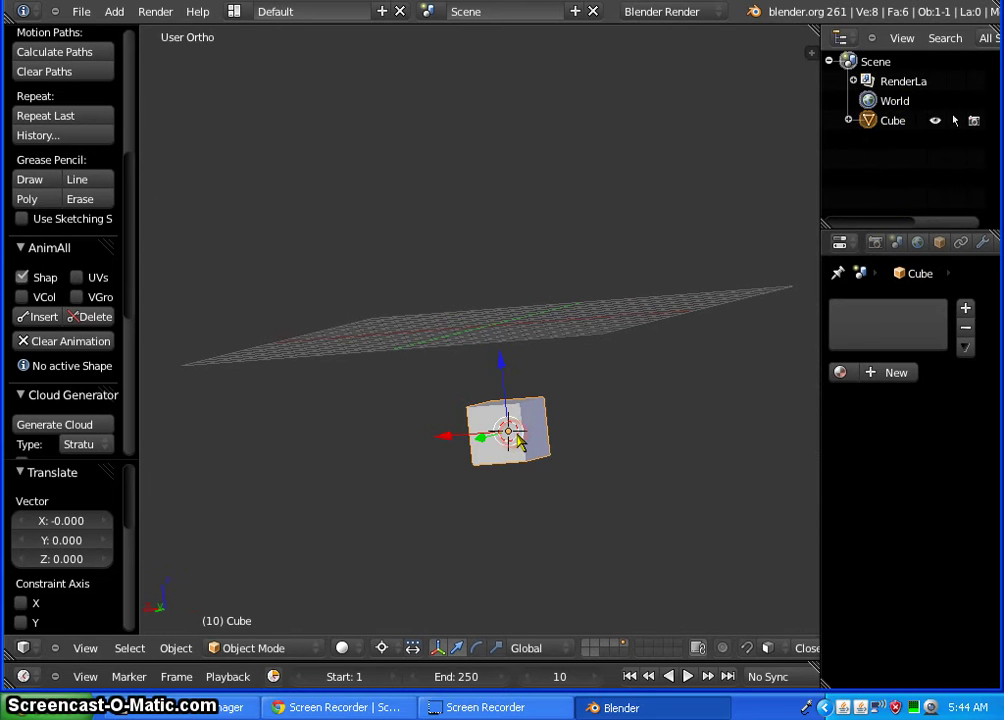
mouse_move(519, 443)
middle_down()
mouse_move(623, 424)
mouse_move(307, 413)
mouse_move(186, 309)
mouse_move(326, 264)
mouse_move(553, 459)
mouse_move(536, 445)
middle_up()
- Deselect the cube with A, orbit, right-click to reselect it, and bring up the interaction modes
key(a)
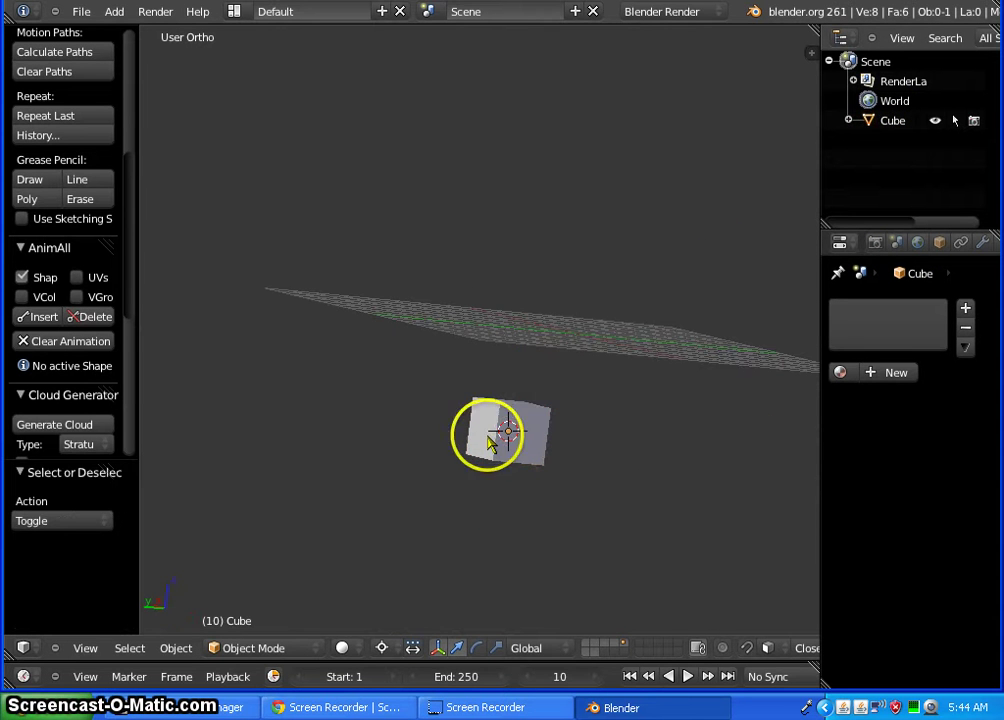
middle_drag(639, 403, 405, 420)
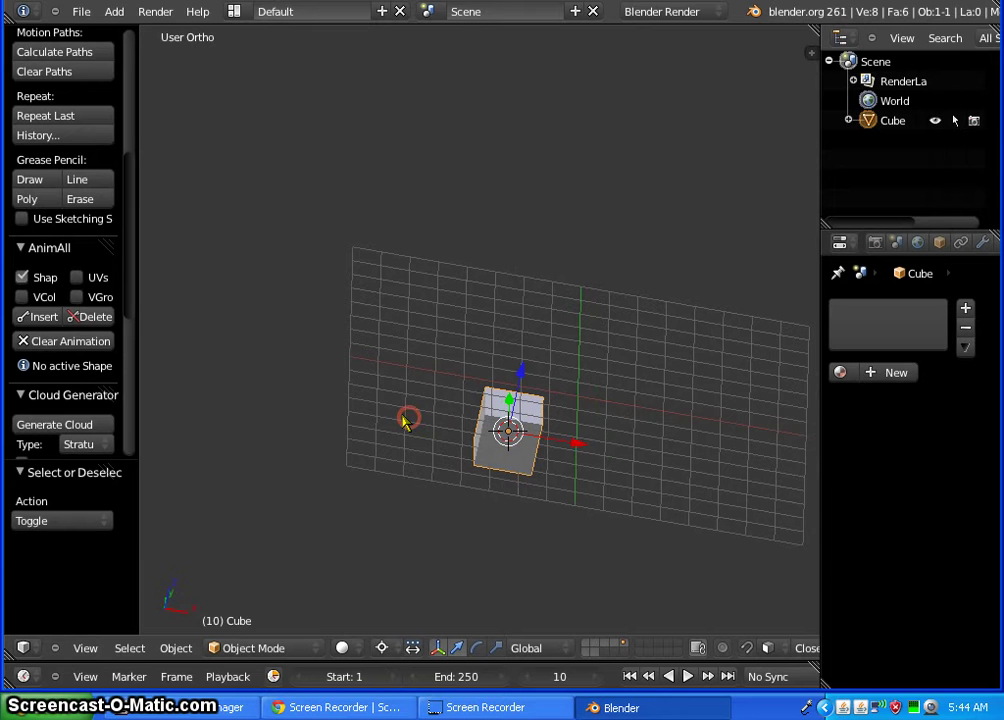
middle_drag(634, 497, 383, 433)
right_click(512, 462)
middle_drag(512, 462, 291, 417)
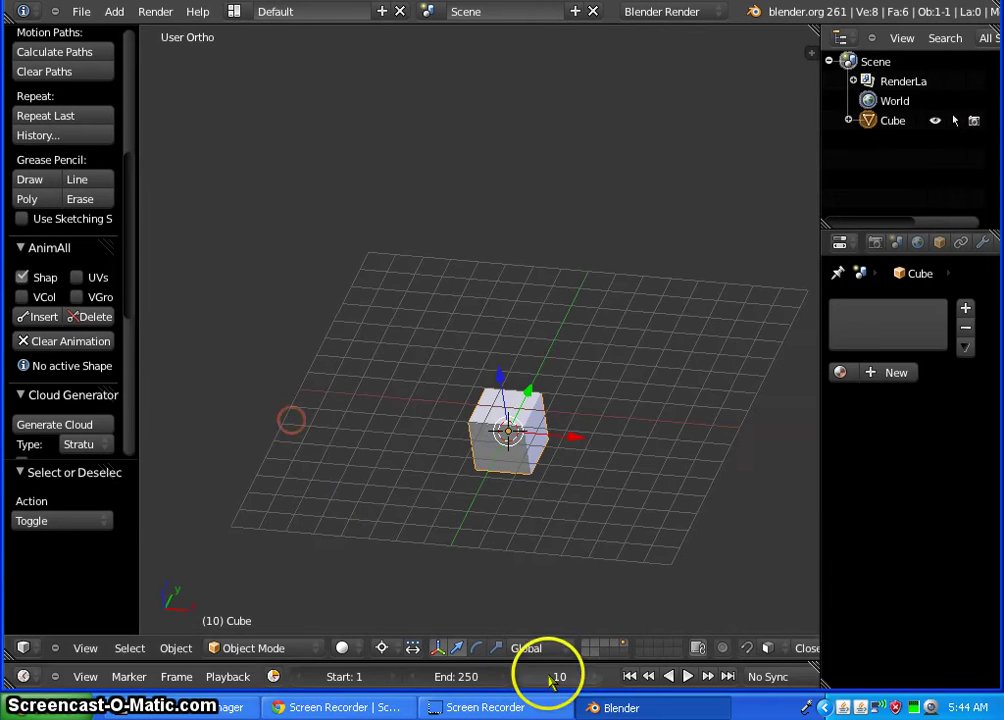
click(253, 648)
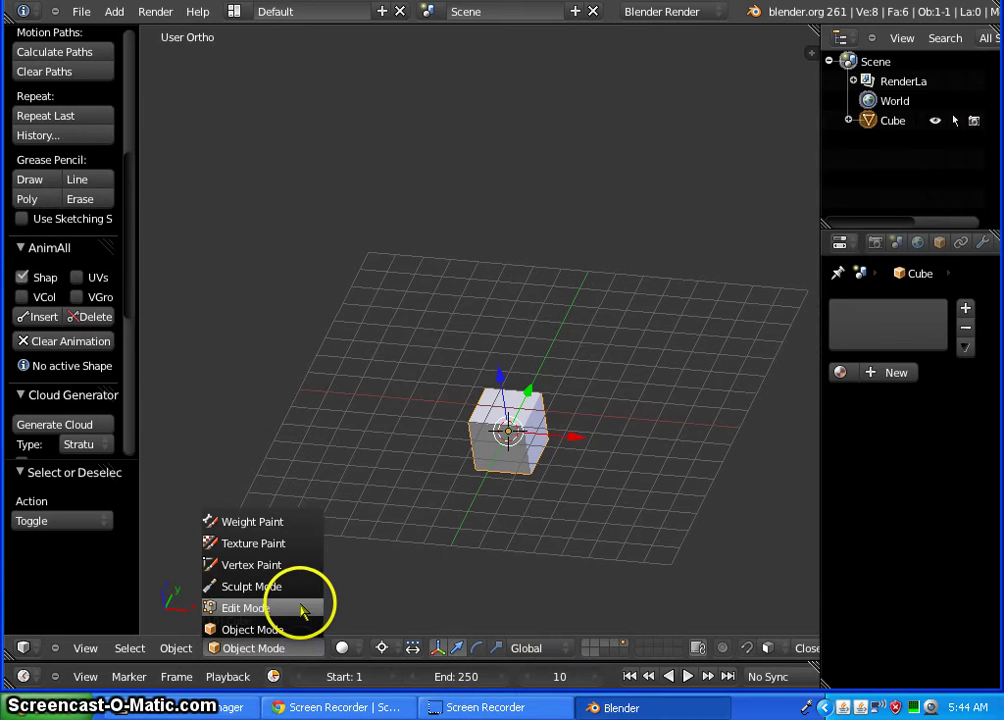
- Put the cube in Edit Mode, orbit in close, and deselect all its faces
click(245, 608)
mouse_move(547, 573)
middle_down()
mouse_move(610, 381)
mouse_move(448, 182)
mouse_move(311, 150)
mouse_move(156, 289)
mouse_move(170, 523)
mouse_move(394, 271)
mouse_move(614, 423)
mouse_move(491, 294)
mouse_move(491, 327)
mouse_move(580, 482)
middle_up()
scroll(458, 409, up, 4)
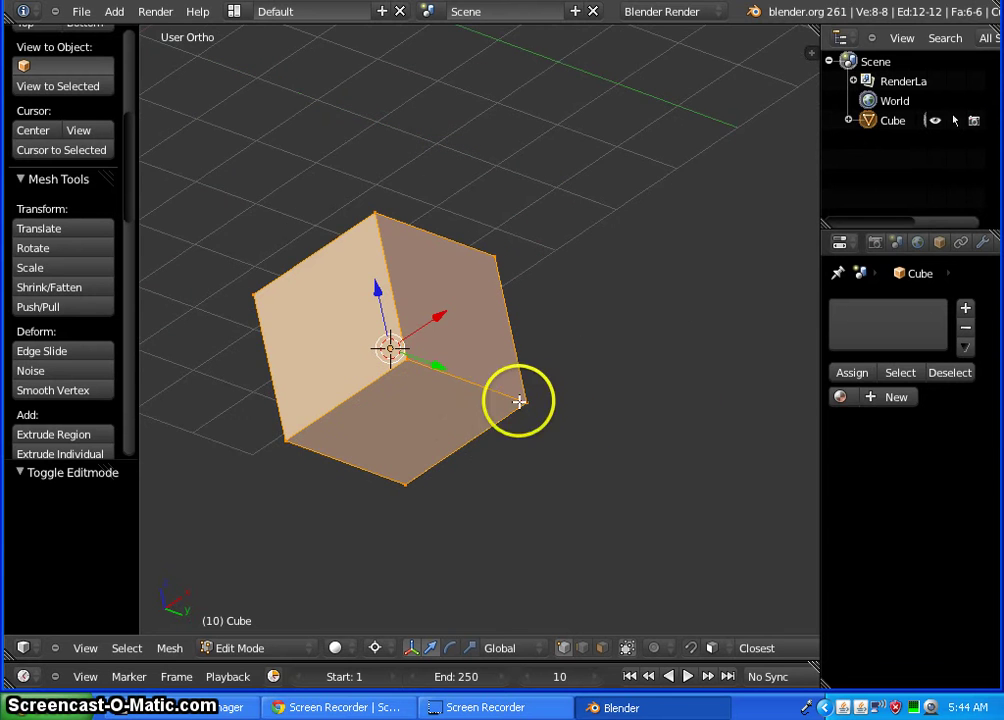
mouse_move(560, 395)
middle_down()
mouse_move(361, 361)
mouse_move(560, 412)
mouse_move(596, 410)
mouse_move(506, 388)
mouse_move(524, 327)
mouse_move(622, 337)
middle_up()
key(a)
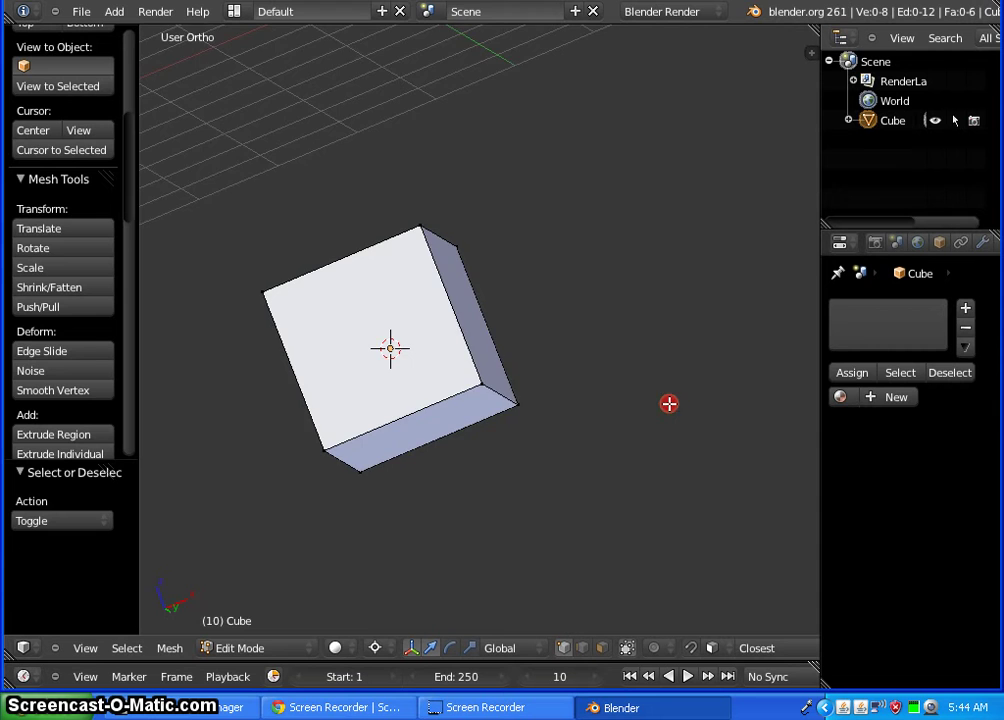
middle_drag(669, 403, 657, 424)
- Return the cube to Object Mode, deselect it with A, and orbit to a new angle
click(311, 650)
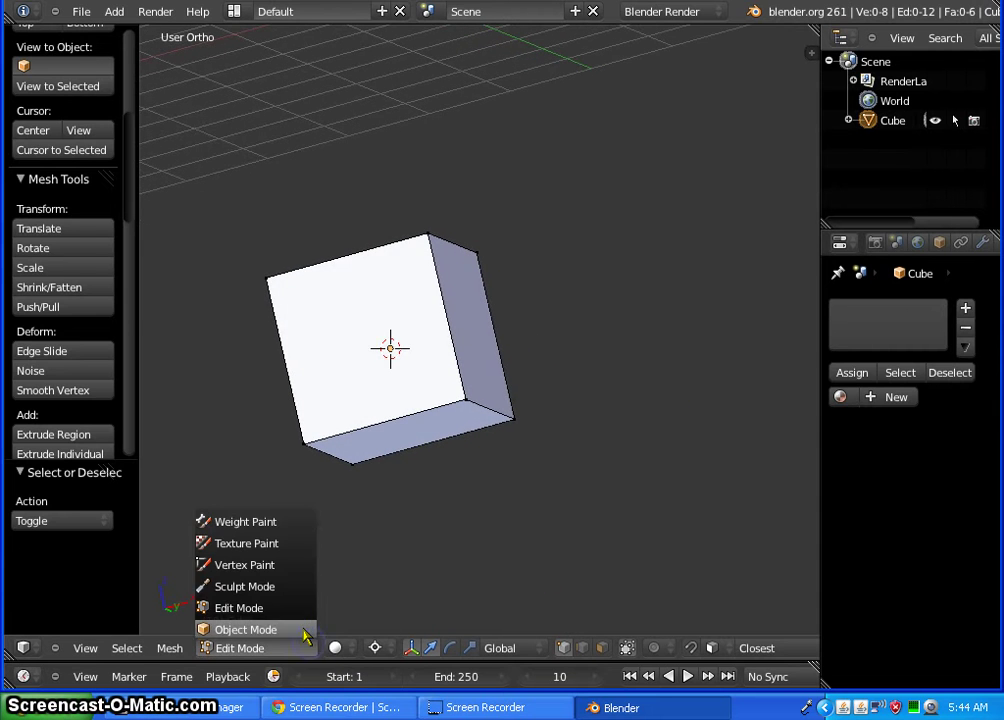
click(245, 629)
middle_drag(613, 457, 500, 455)
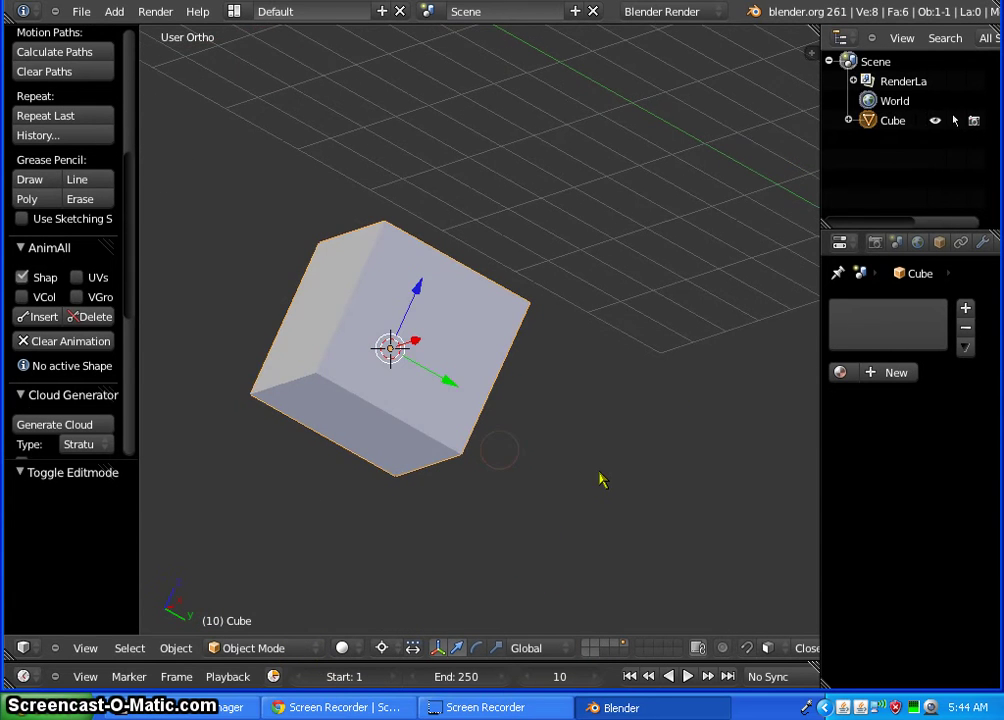
key(a)
middle_drag(672, 496, 742, 419)
- Select the Cube, orbit the grid edge-on, and resize the outline, properties and 3D view areas
click(892, 121)
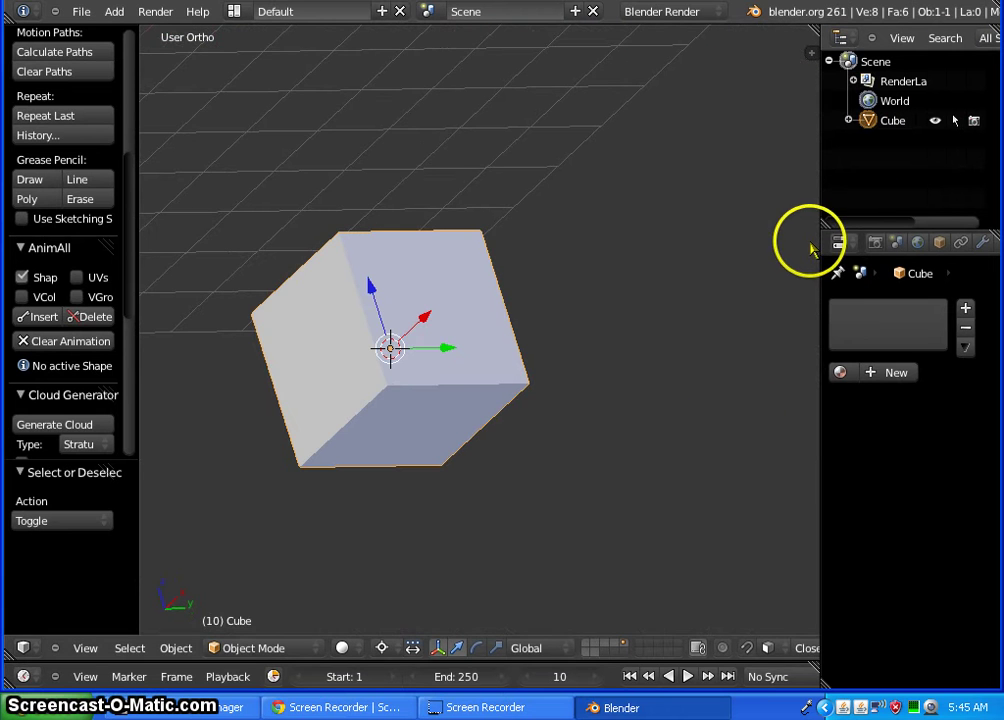
scroll(565, 208, down, 6)
middle_drag(522, 219, 545, 370)
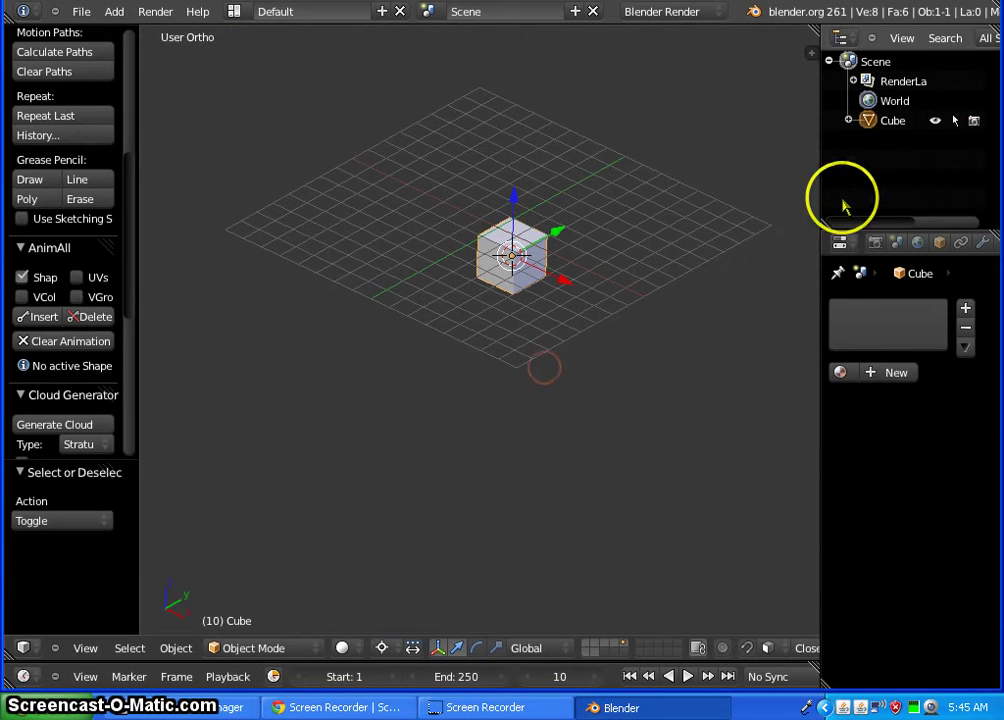
drag(819, 241, 720, 241)
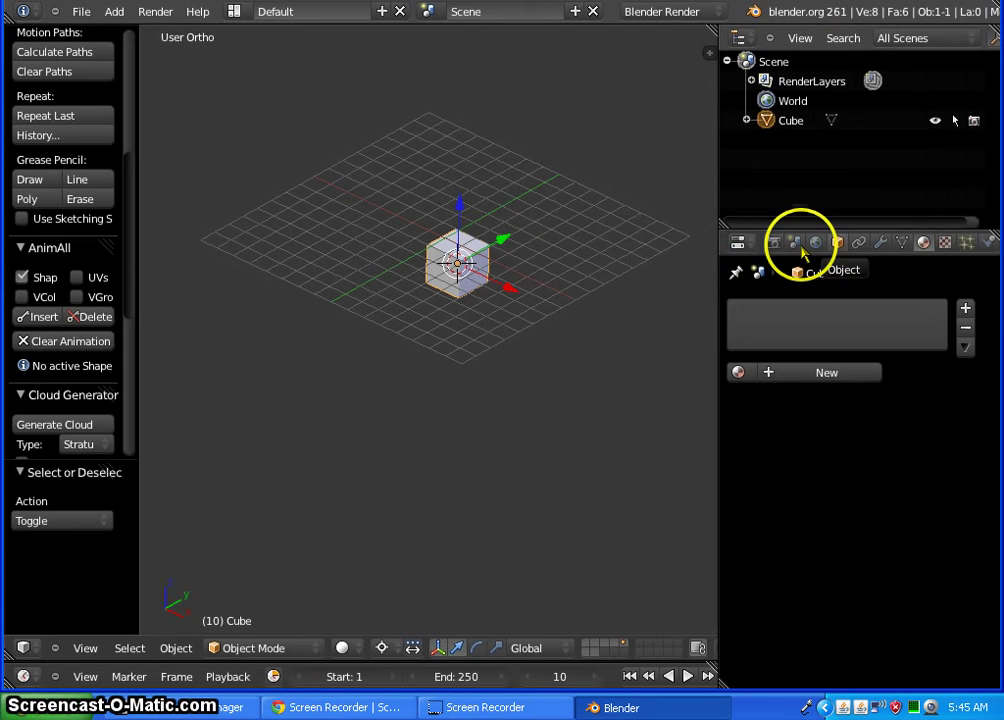
mouse_move(708, 265)
mouse_down()
mouse_move(746, 264)
mouse_move(726, 266)
mouse_up()
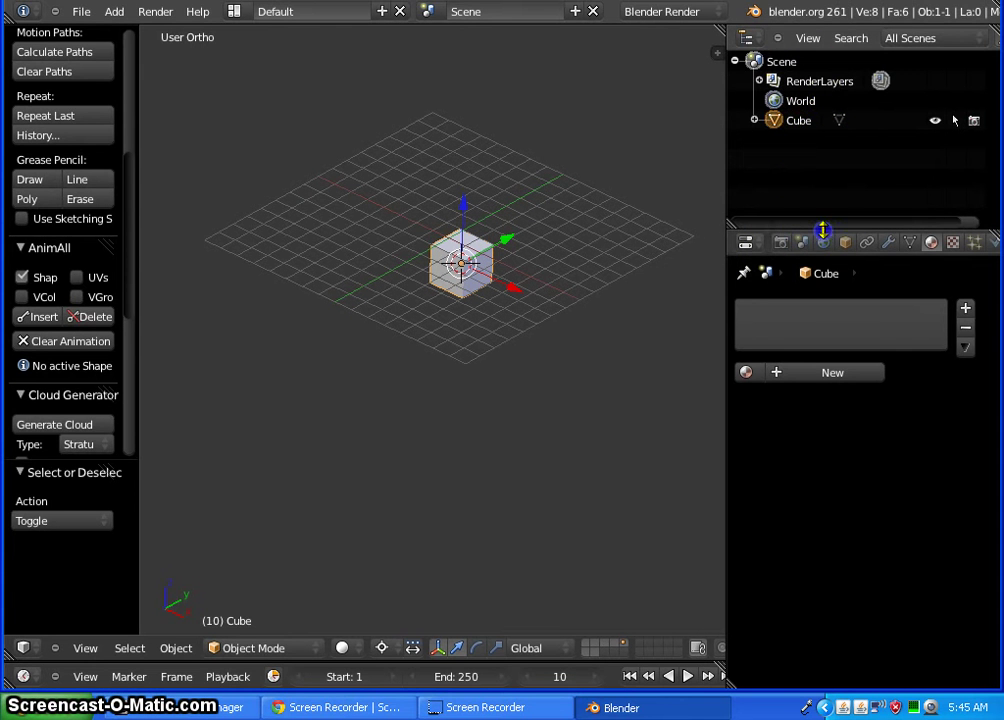
drag(822, 240, 800, 272)
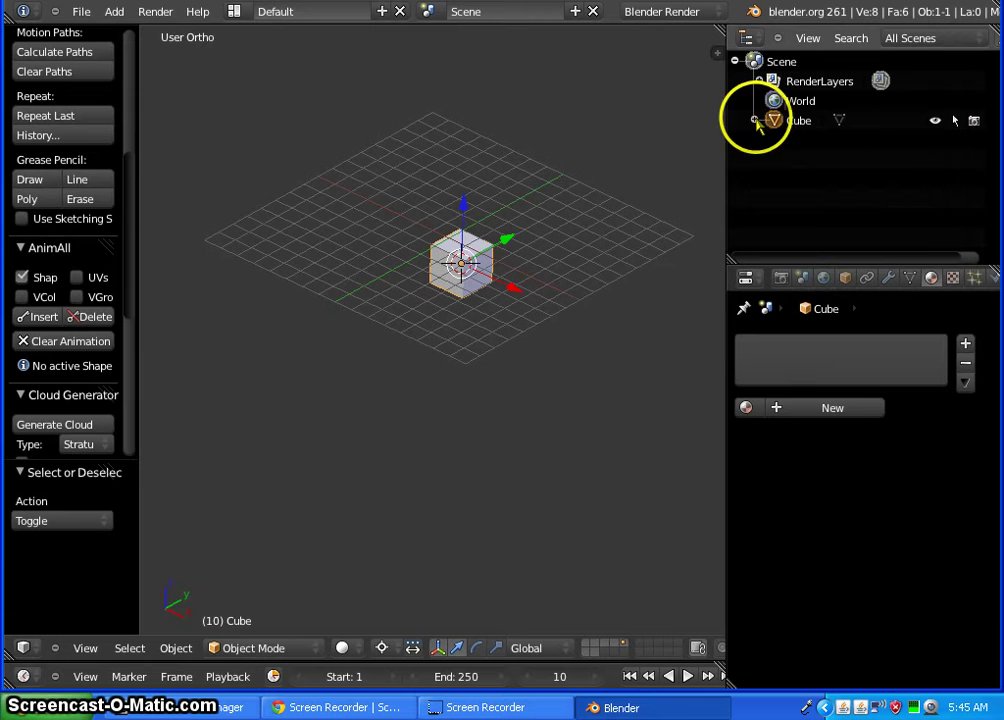
- Put the cube into Edit Mode and widen the right-hand panels further
click(811, 148)
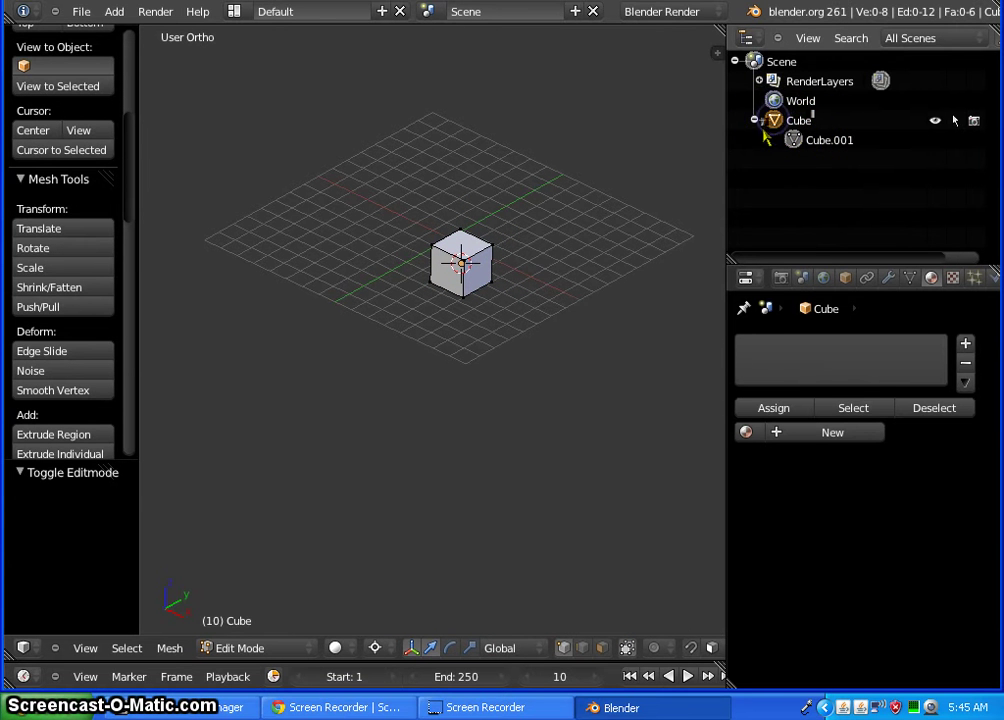
click(797, 126)
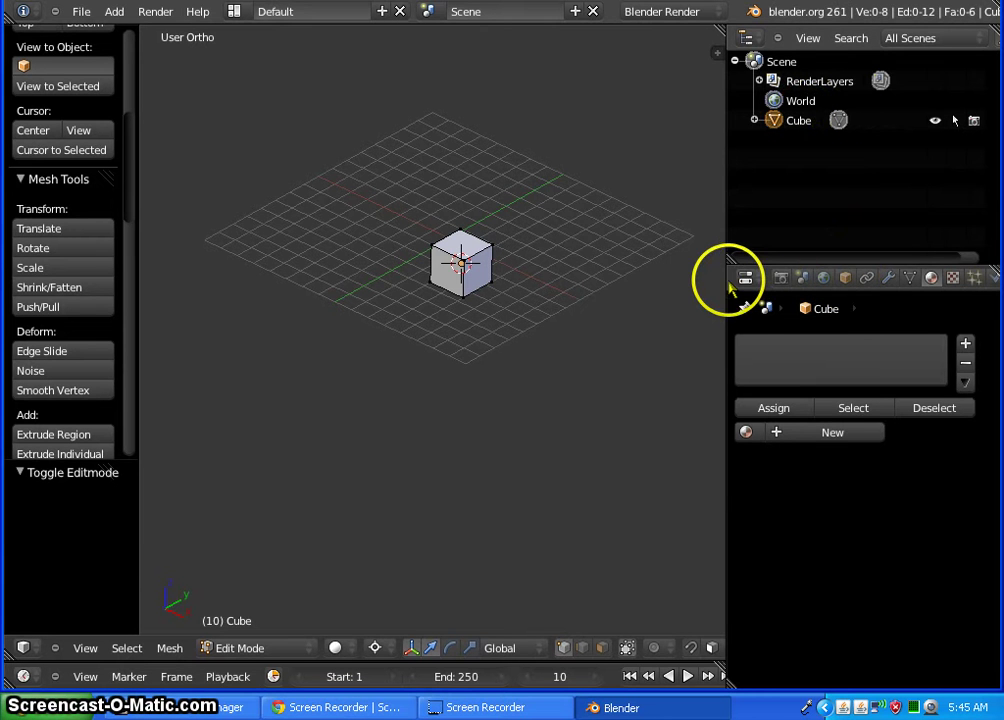
drag(725, 284, 634, 274)
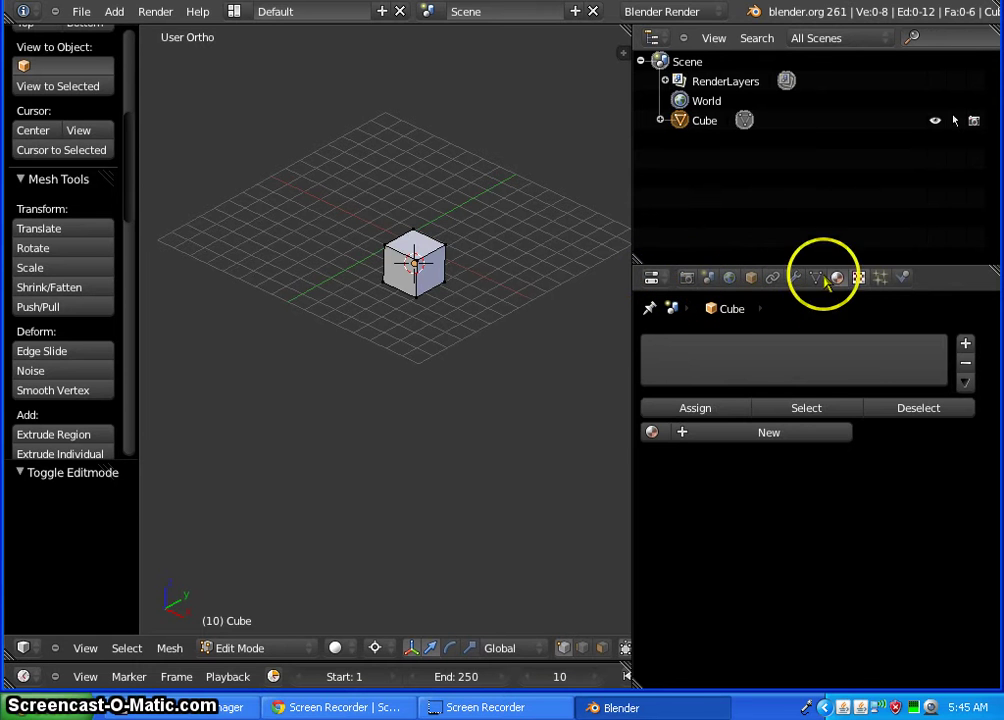
- Show the cube's Object properties and scroll to the Transform panel
click(755, 282)
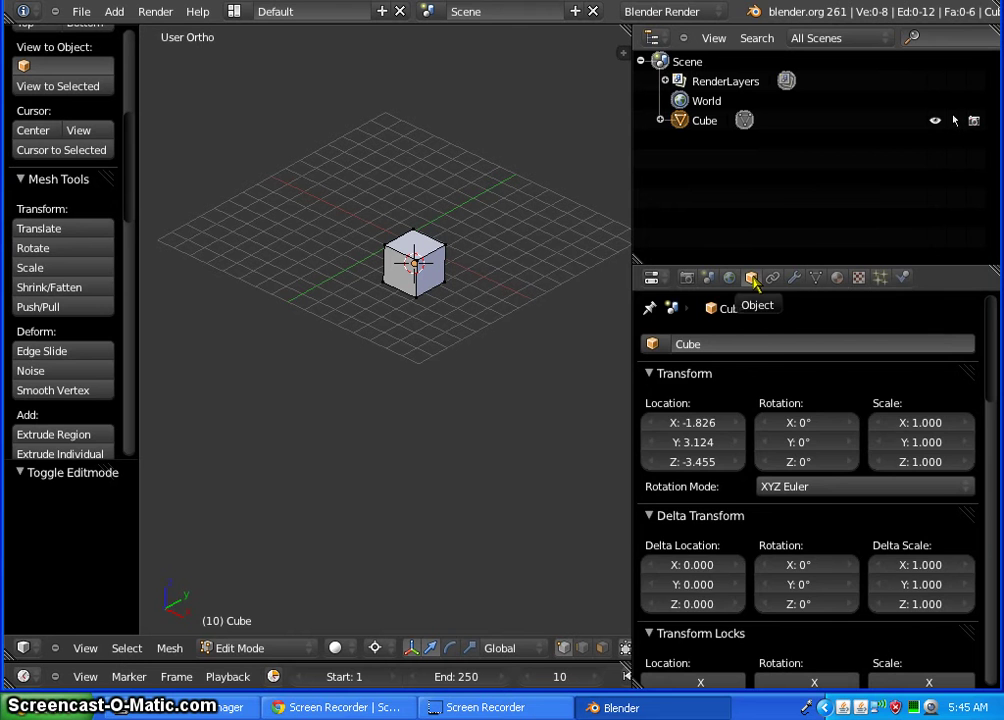
scroll(757, 318, down, 7)
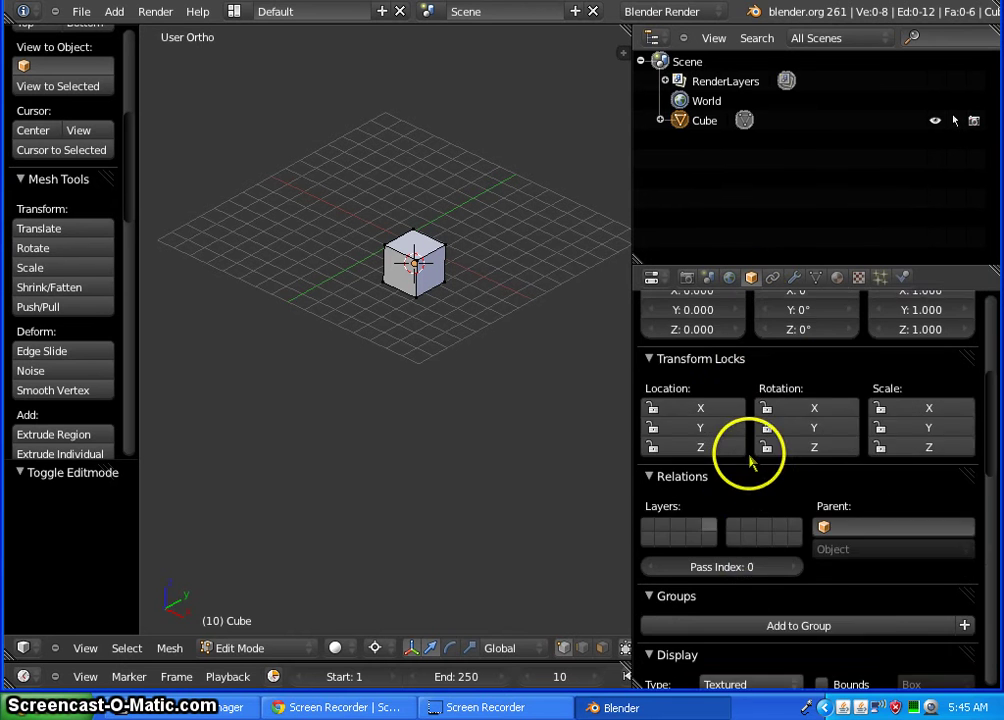
scroll(751, 460, down, 15)
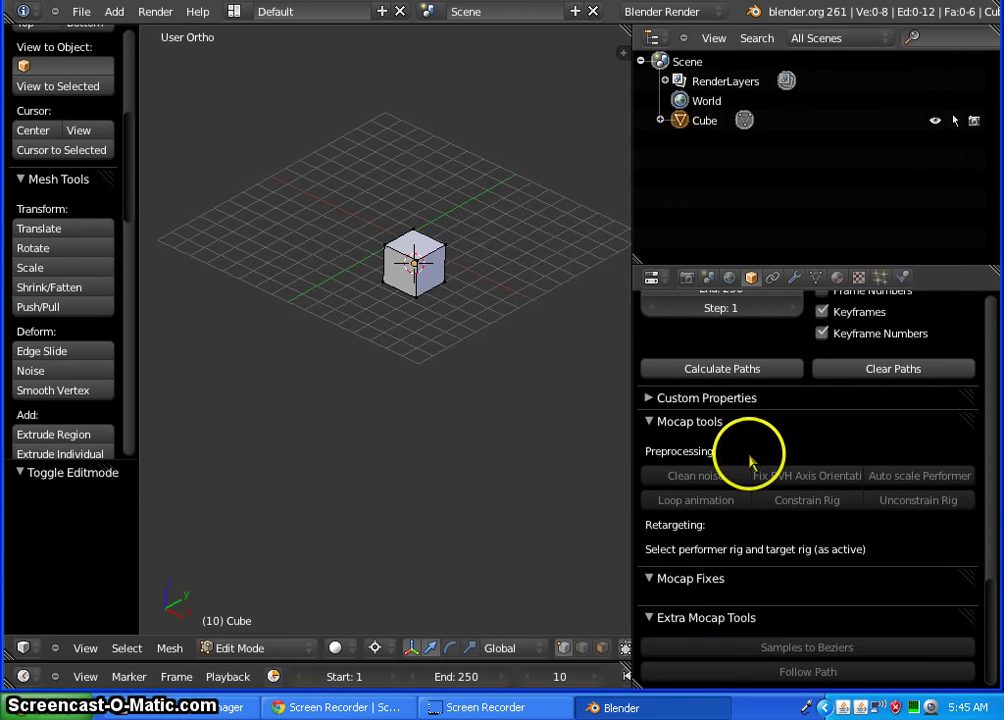
scroll(750, 459, up, 15)
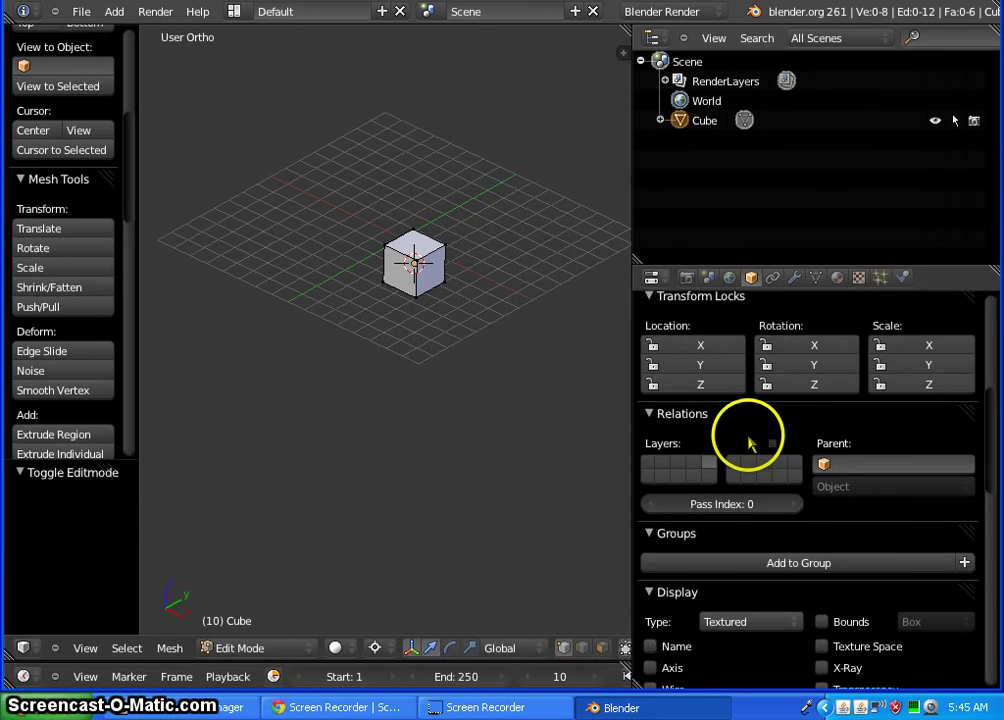
scroll(750, 443, up, 6)
scroll(743, 418, up, 3)
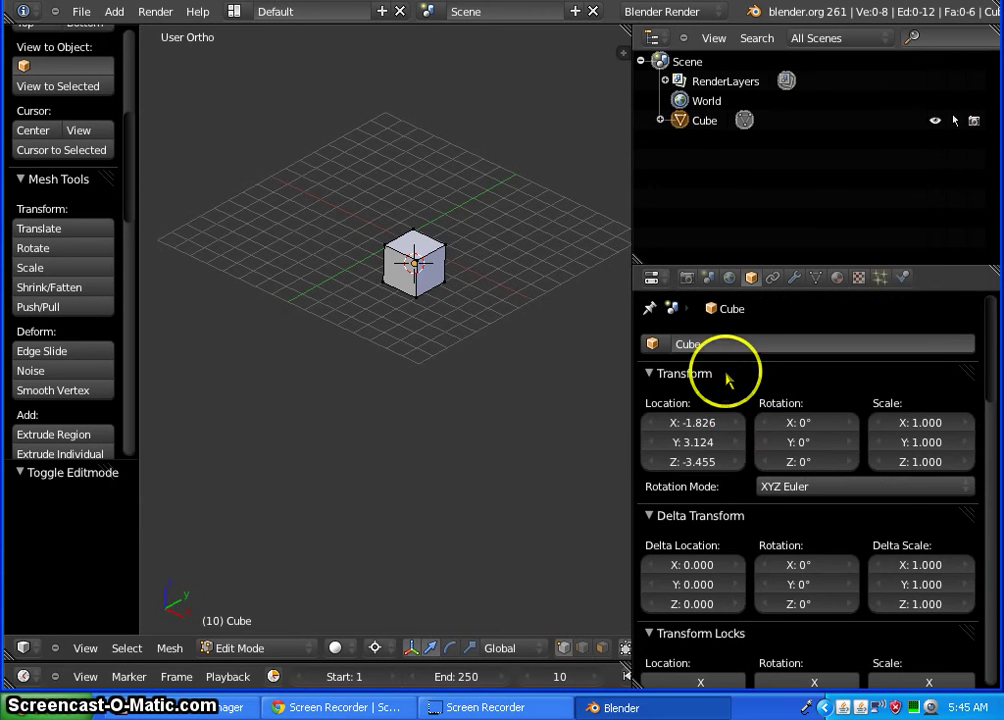
- Set the cube's Location X, Y and Z each to 0
click(694, 424)
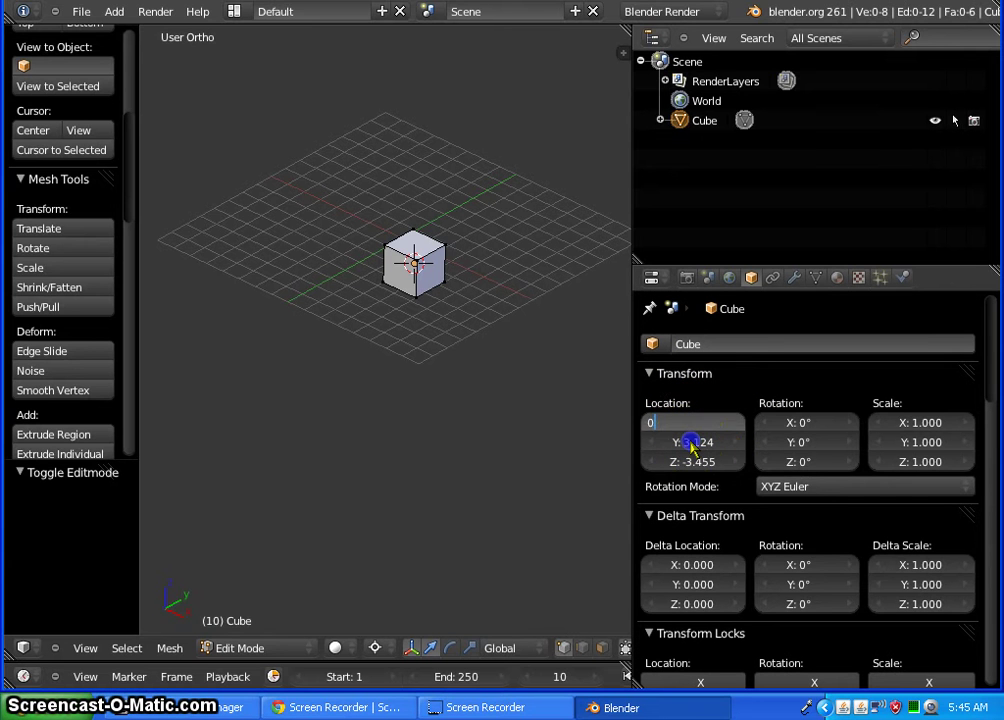
text(0)
key(Return)
click(691, 441)
text(0)
key(Return)
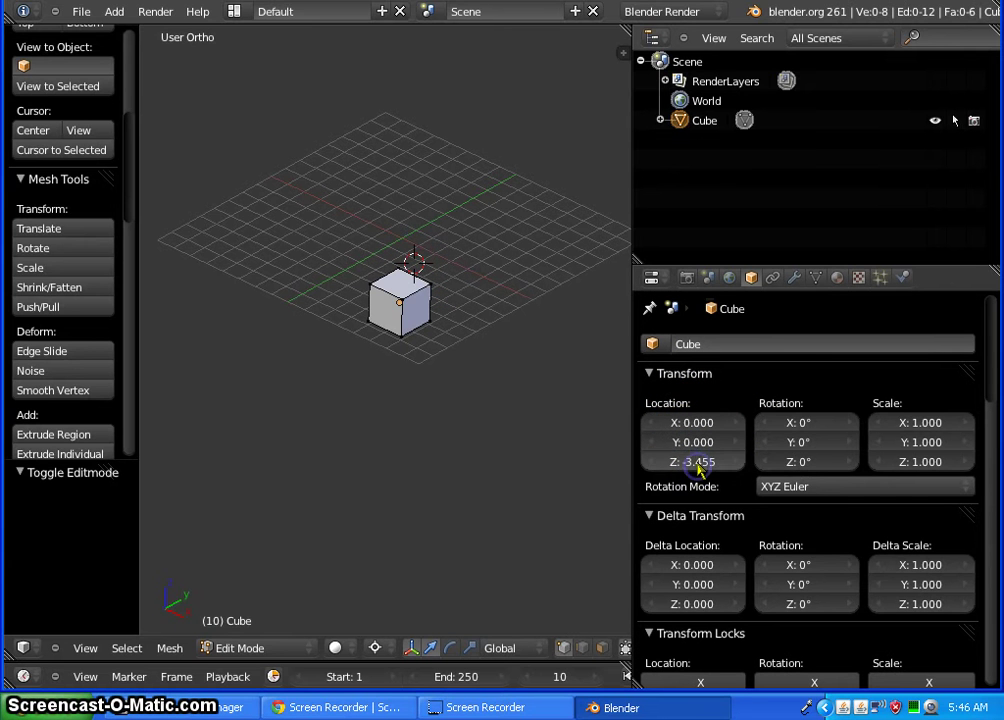
click(695, 462)
text(0)
key(Return)
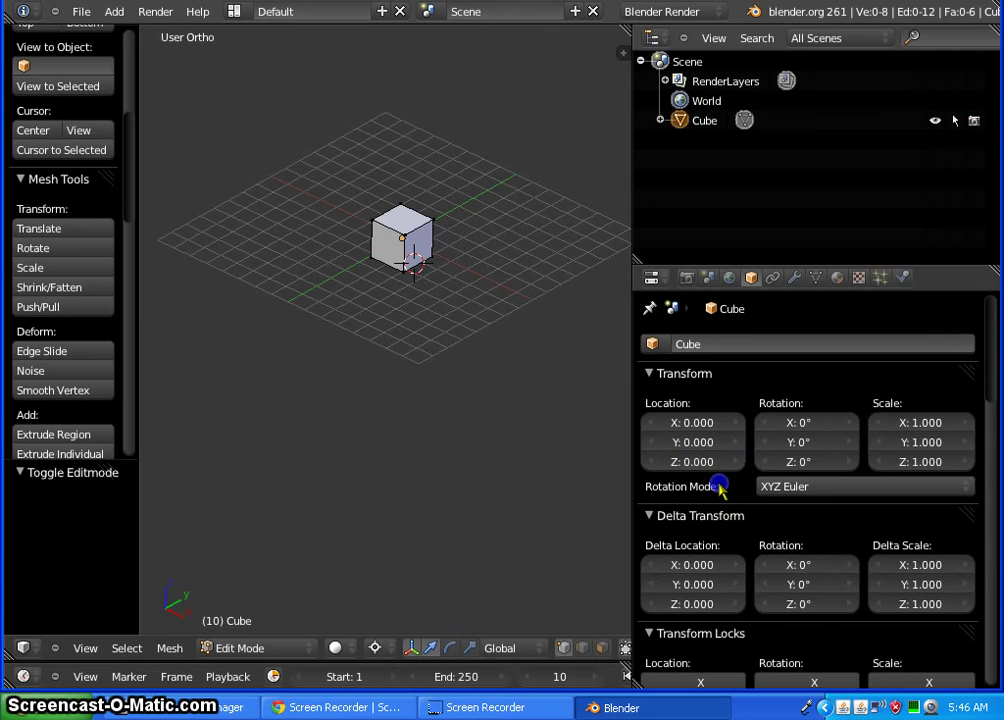
mouse_move(381, 302)
middle_down()
mouse_move(551, 184)
mouse_move(388, 296)
mouse_move(372, 332)
middle_up()
scroll(410, 249, up, 5)
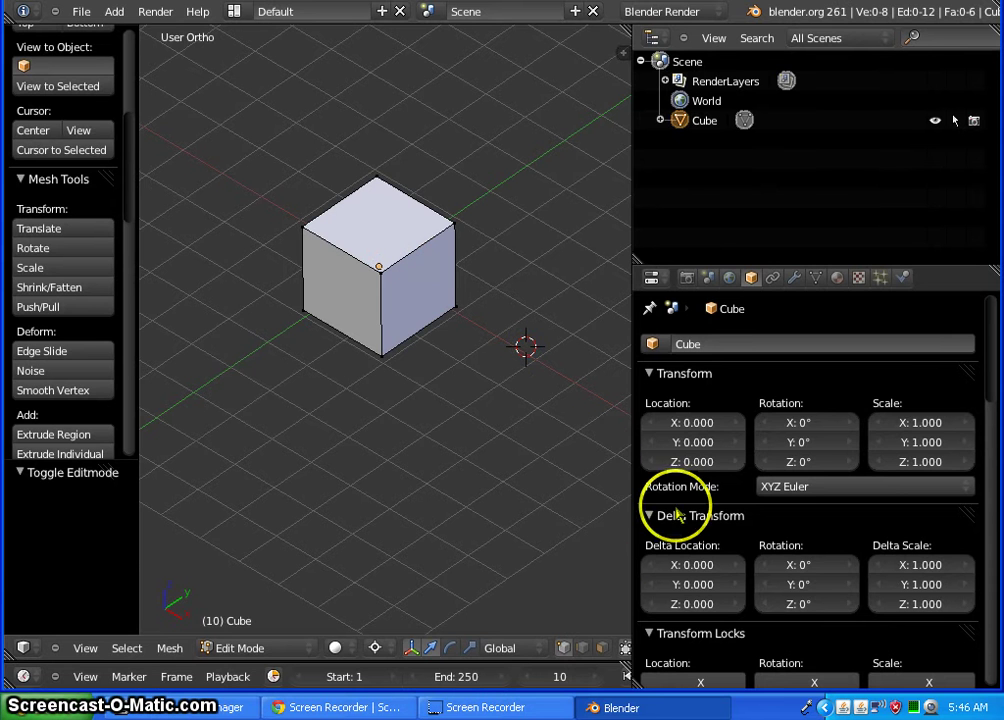
- Widen the 3D view and orbit back near the isometric angle around the cube
drag(705, 486, 797, 486)
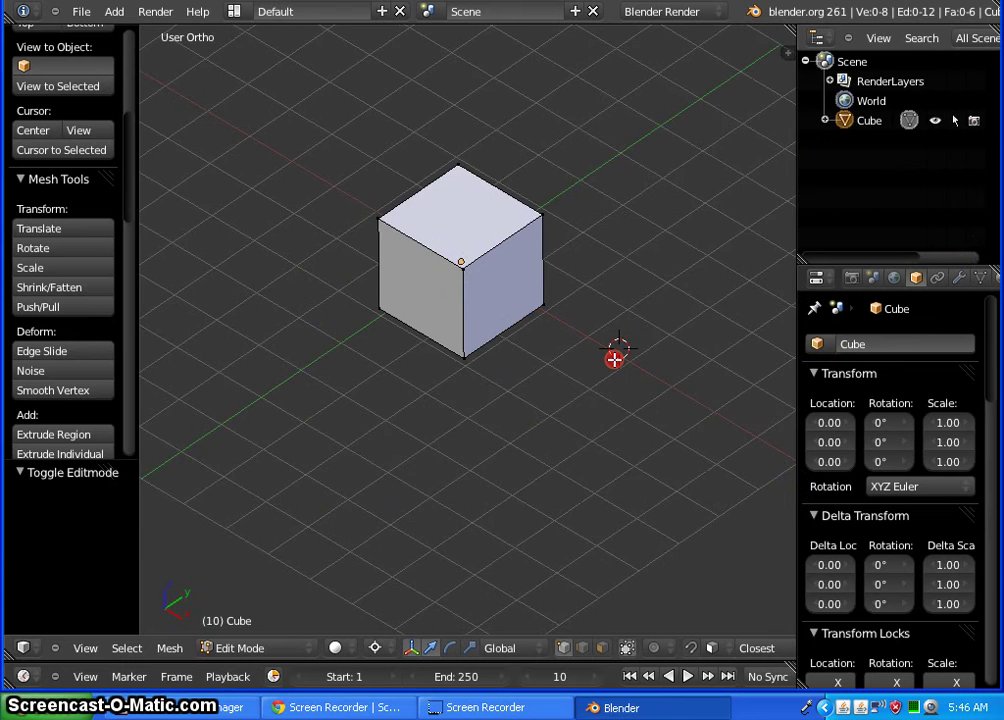
middle_drag(614, 359, 596, 336)
scroll(425, 236, up, 1)
scroll(448, 233, down, 1)
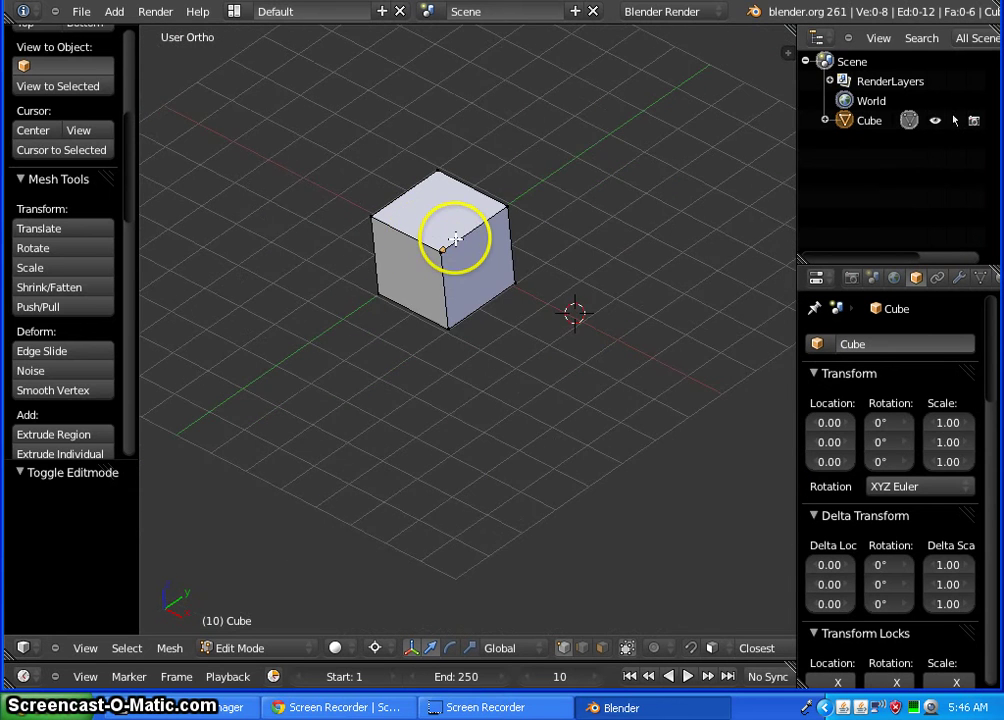
scroll(458, 240, up, 4)
scroll(413, 248, down, 2)
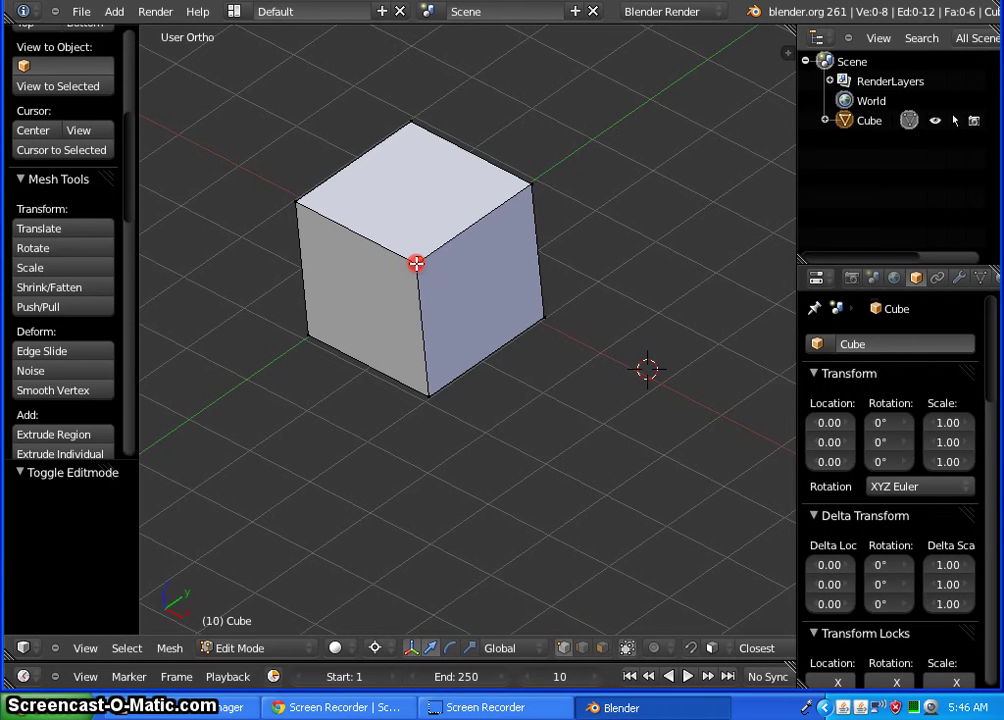
- Select the front, top-right and right corner vertices, placing the 3D cursor on corners
right_click(416, 263)
scroll(466, 291, up, 4)
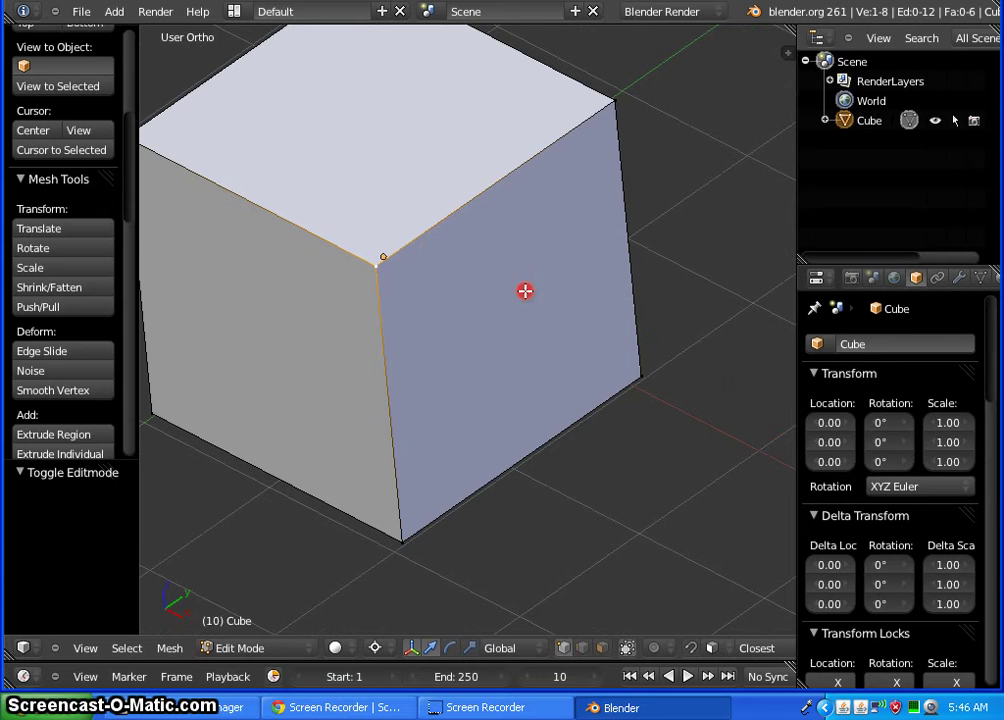
right_click(612, 100)
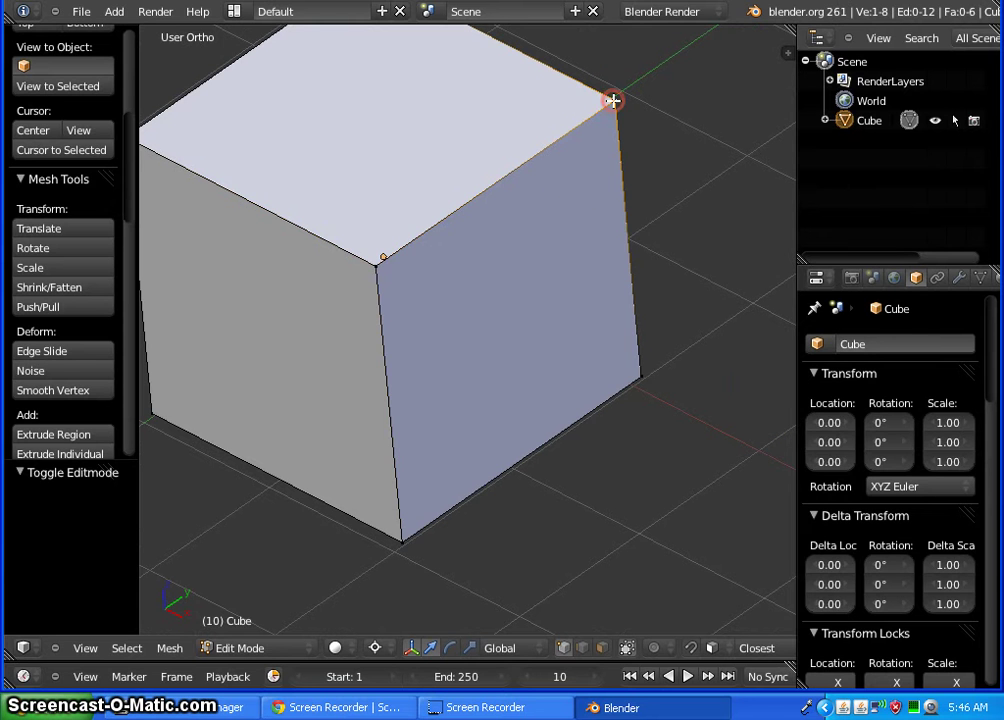
right_click(377, 263)
right_click(612, 385)
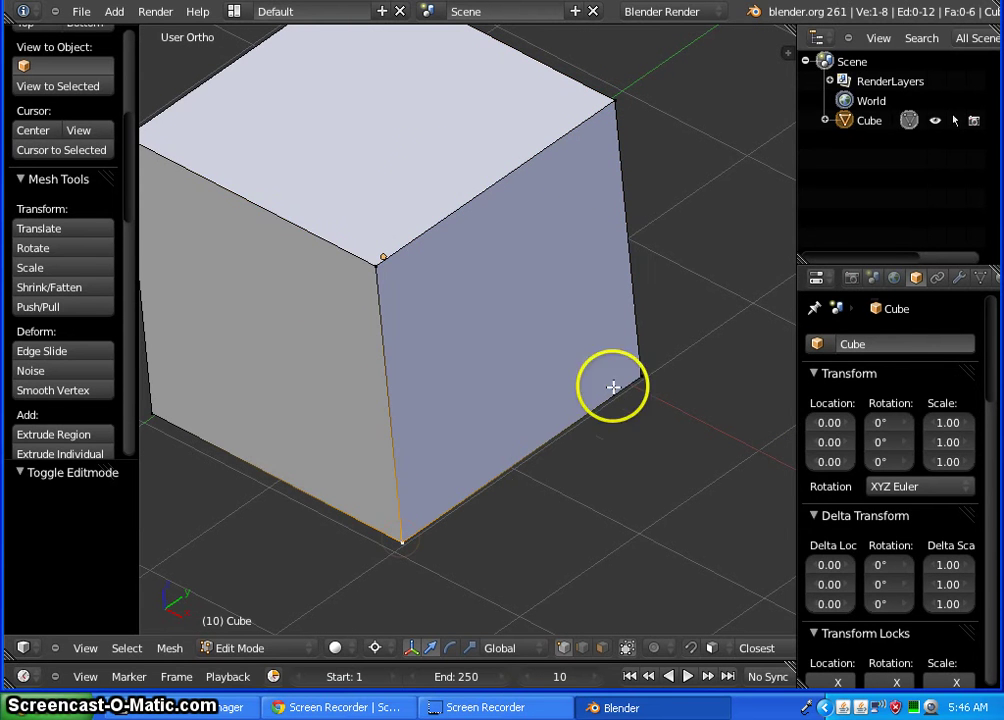
click(643, 369)
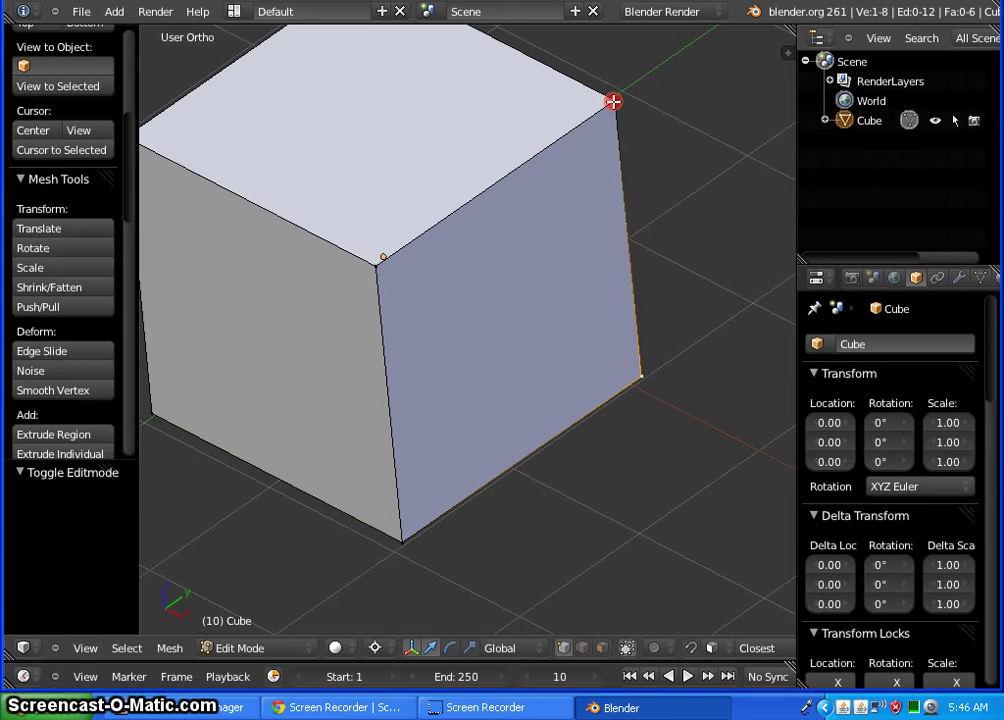
click(378, 262)
right_click(375, 263)
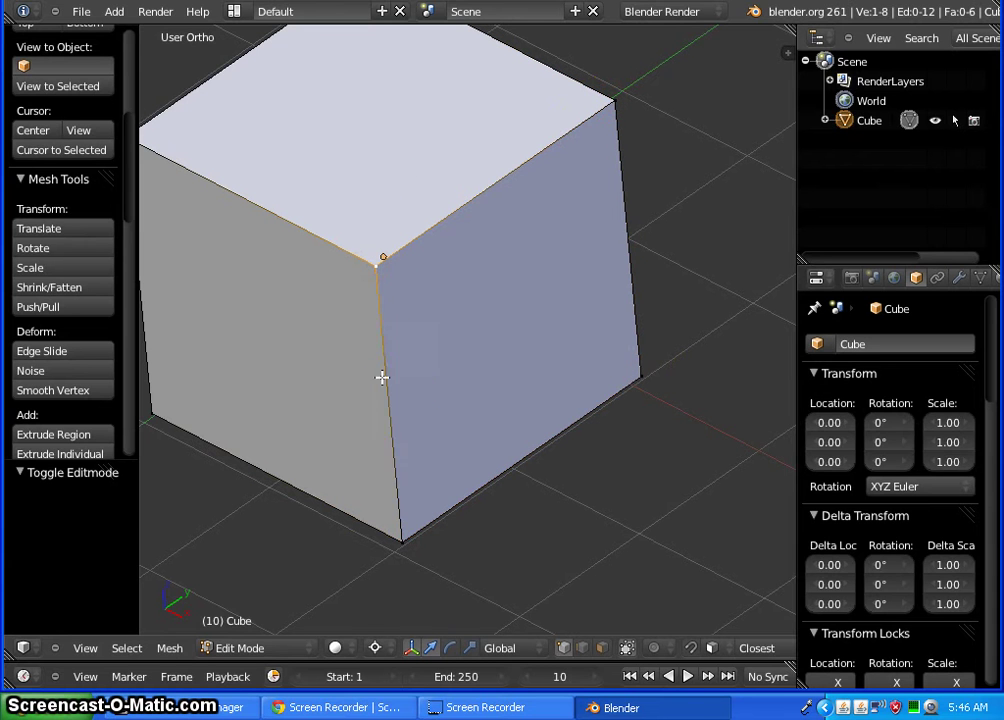
- Change the selection mode and try front, top, right and left faces, ending on the right face
click(584, 648)
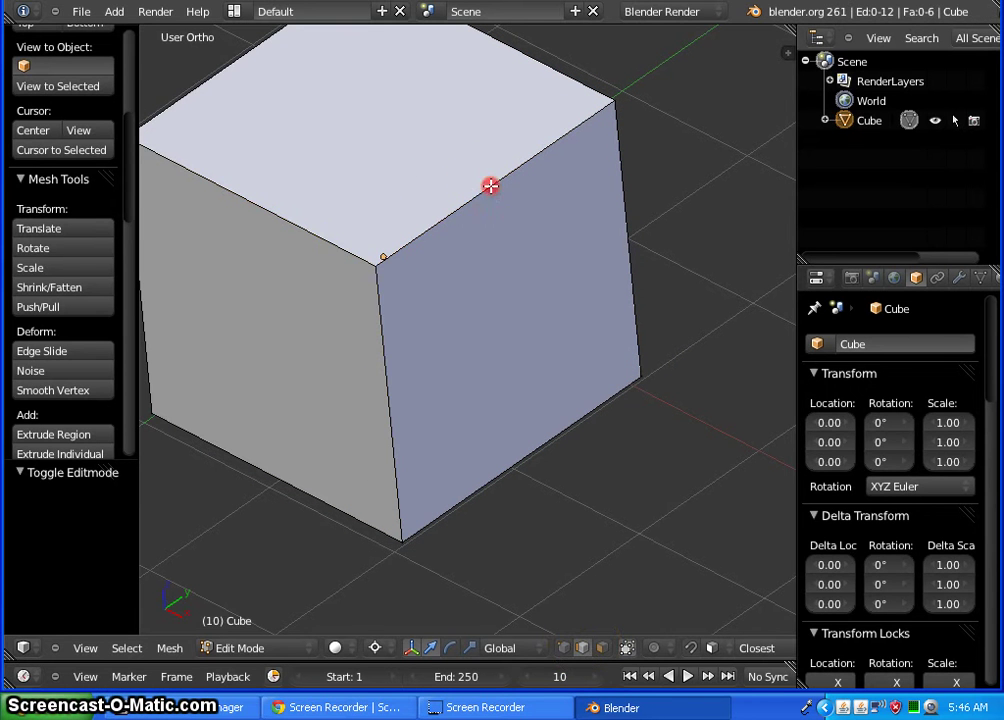
click(527, 457)
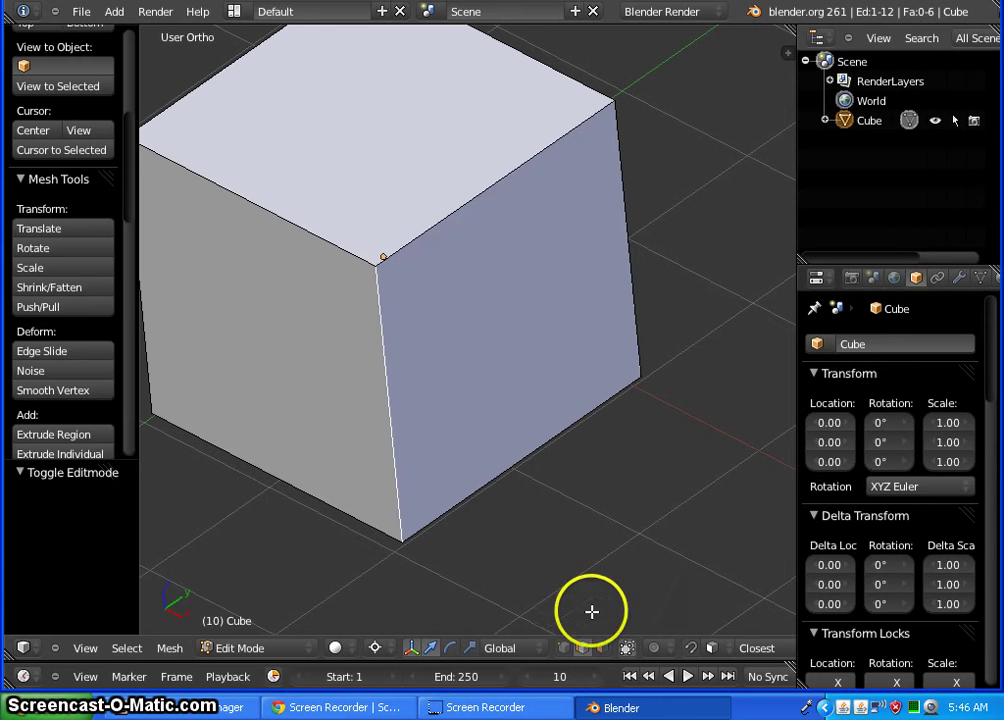
right_click(483, 279)
right_click(357, 130)
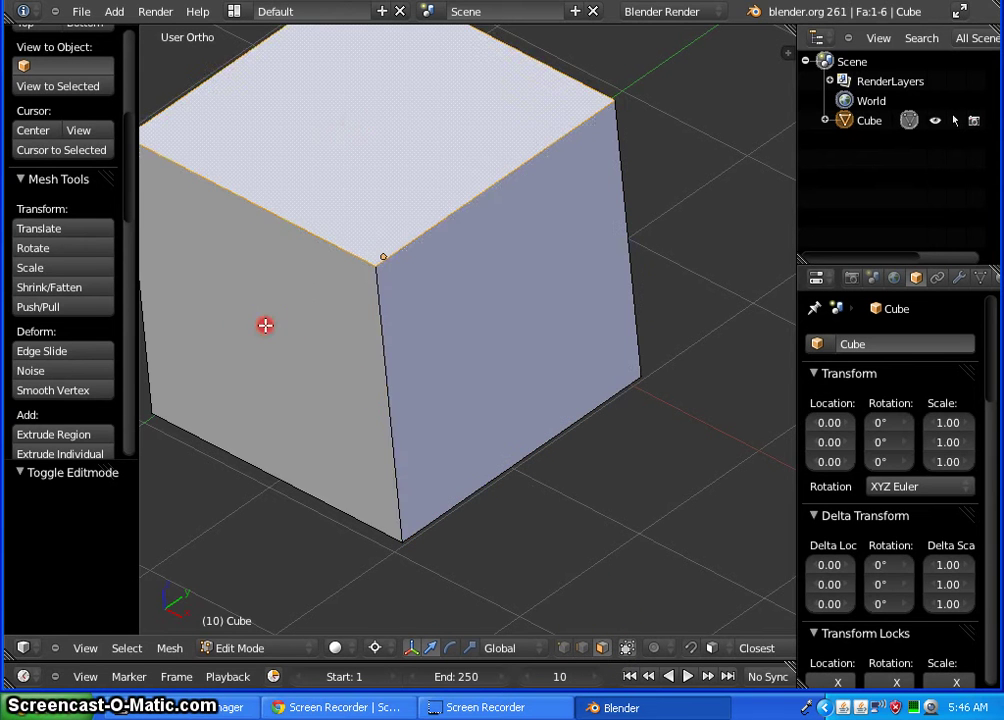
right_click(430, 298)
right_click(302, 327)
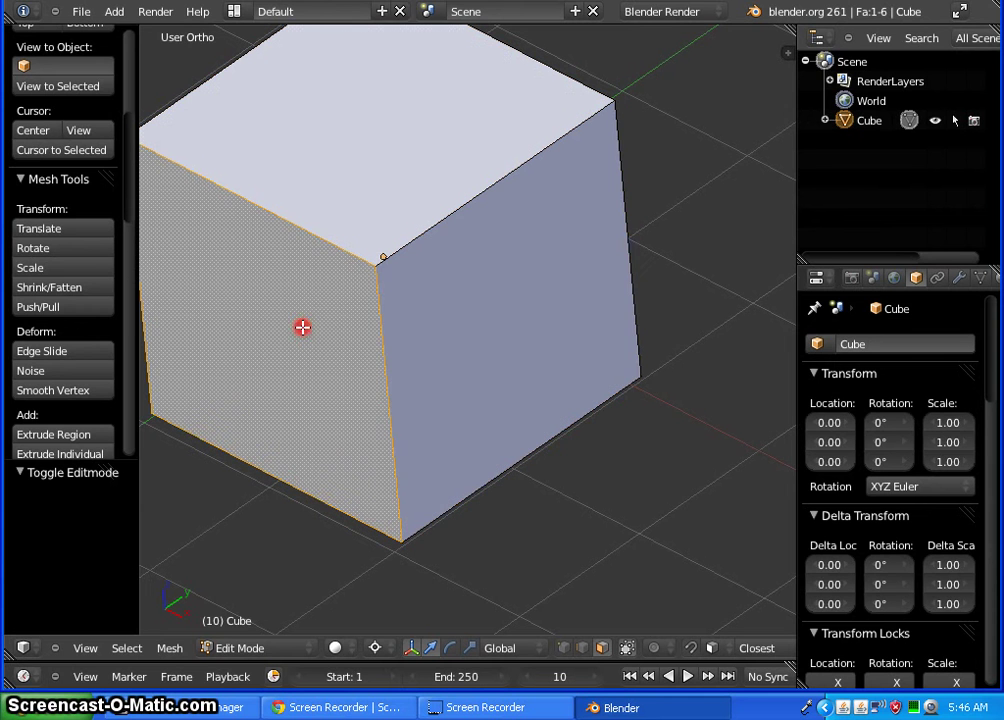
right_click(411, 177)
right_click(535, 290)
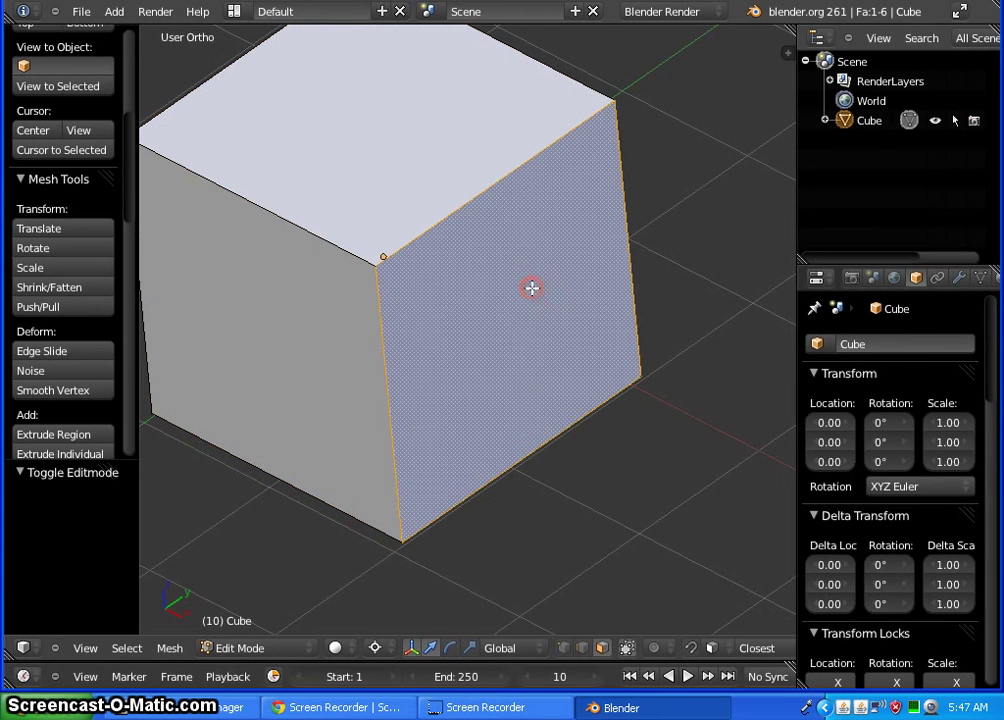
scroll(401, 324, down, 5)
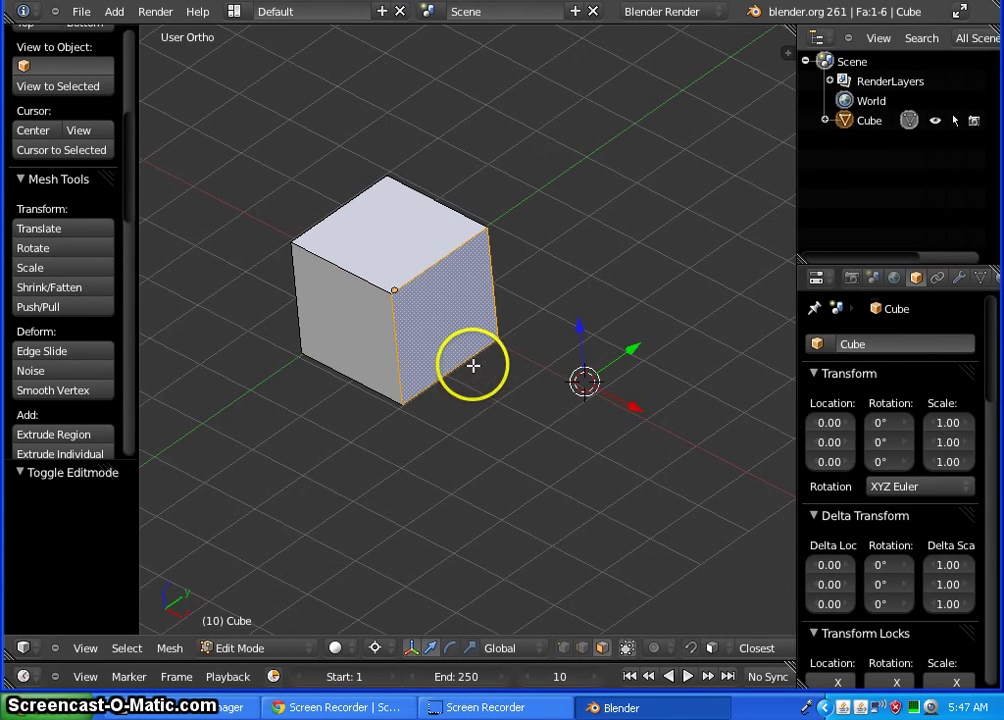
scroll(430, 347, up, 2)
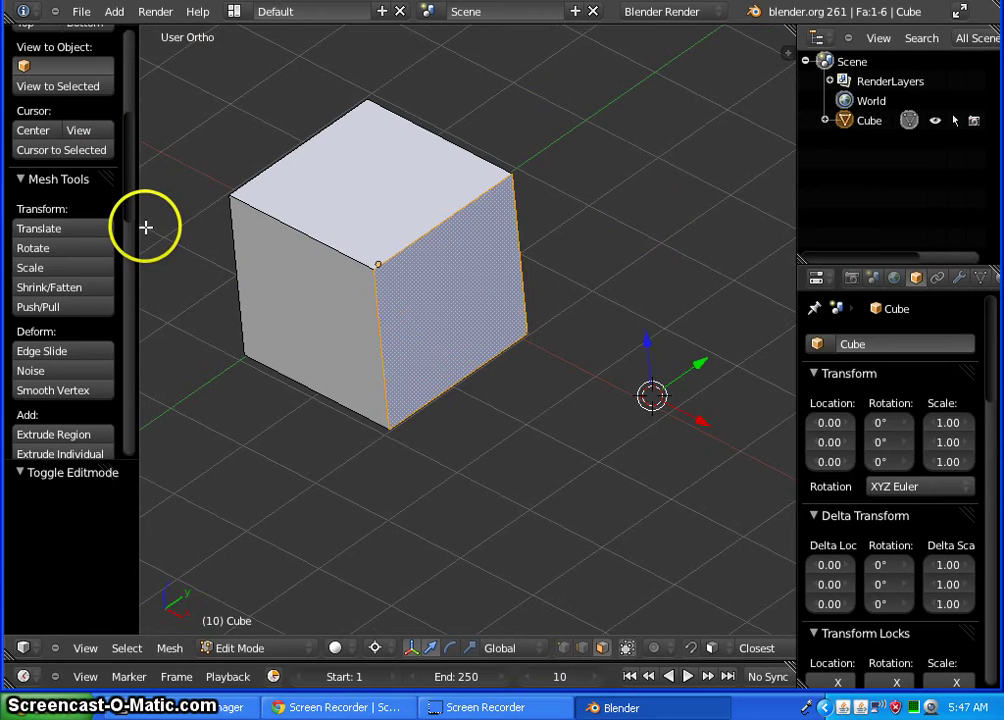
- Collapse and reopen the tool shelf, then show and close the viewport properties panel
drag(133, 222, 10, 222)
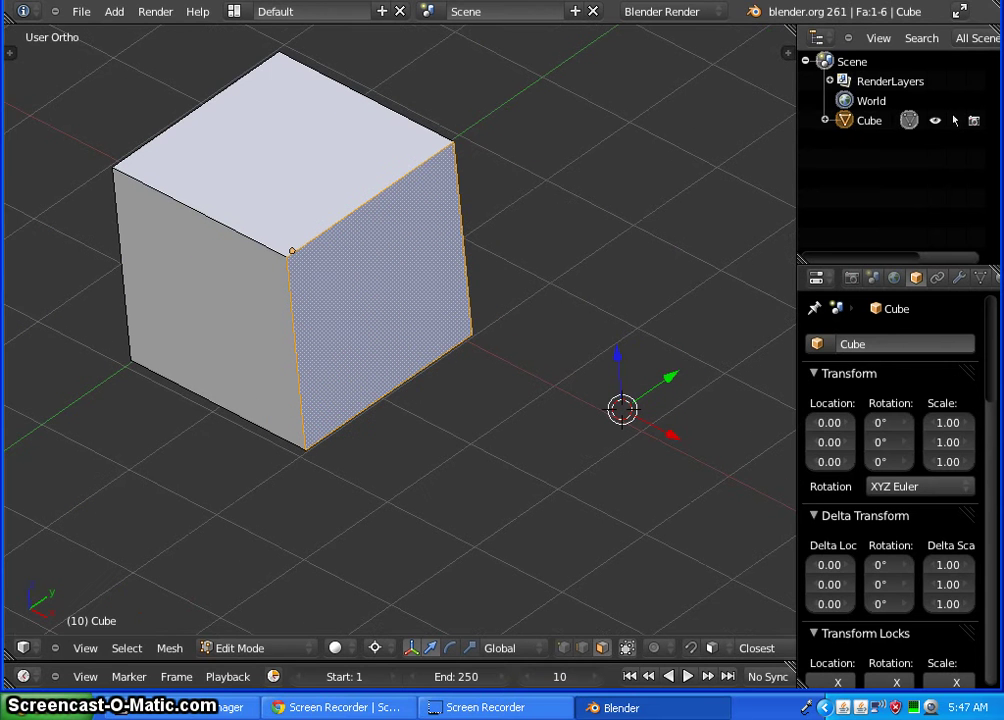
click(9, 51)
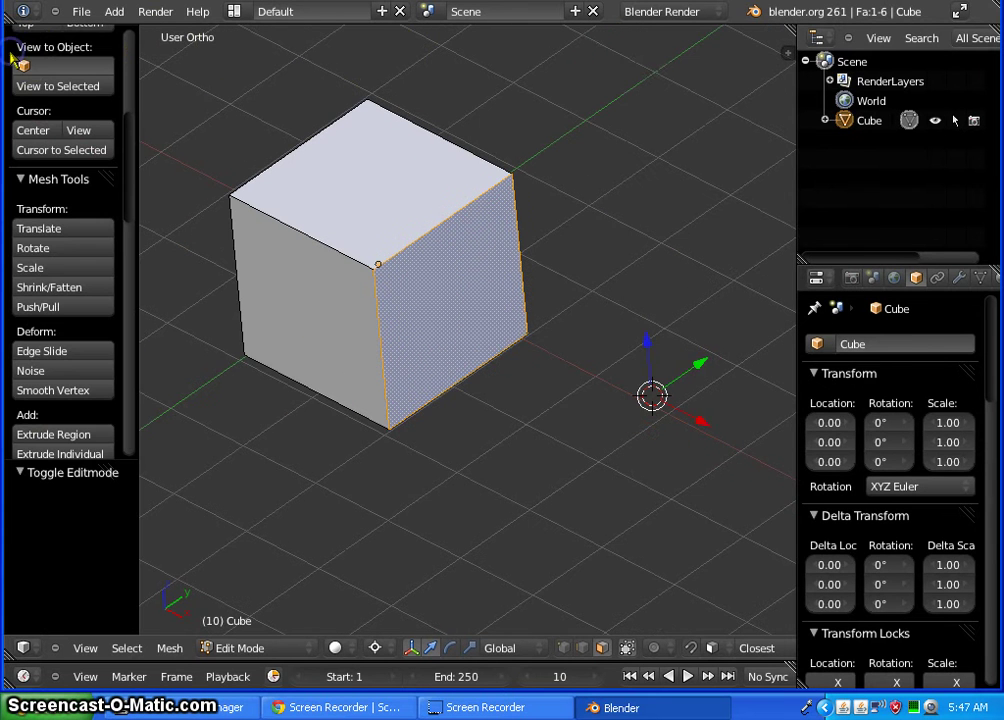
click(788, 52)
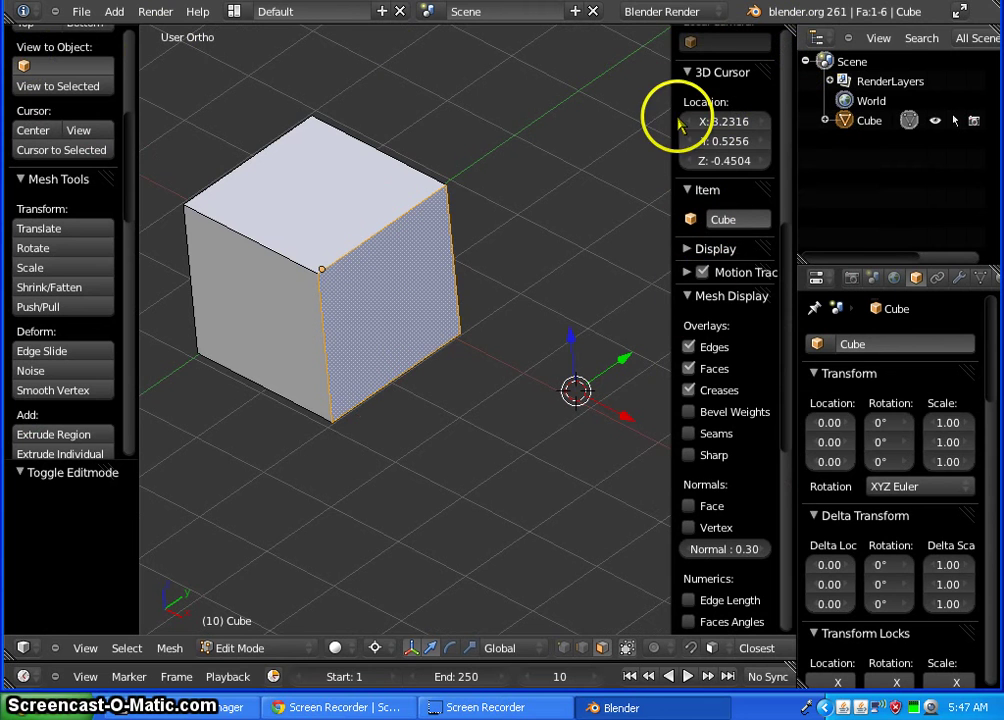
drag(672, 110, 827, 112)
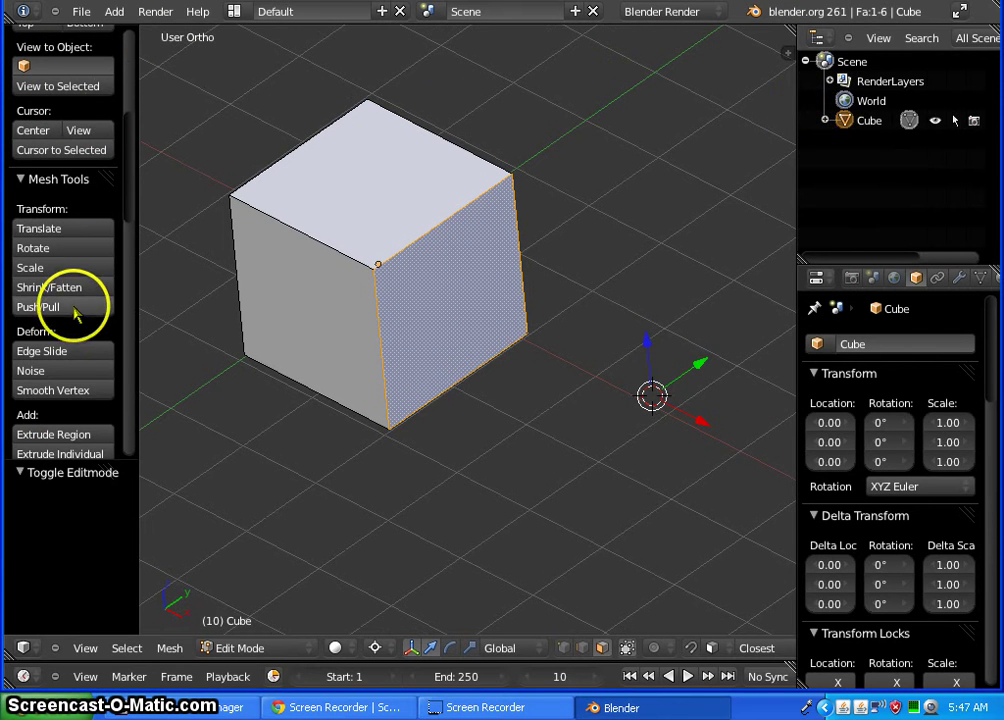
- Zoom and orbit the view to look down on the cube
scroll(78, 300, up, 8)
scroll(60, 175, down, 20)
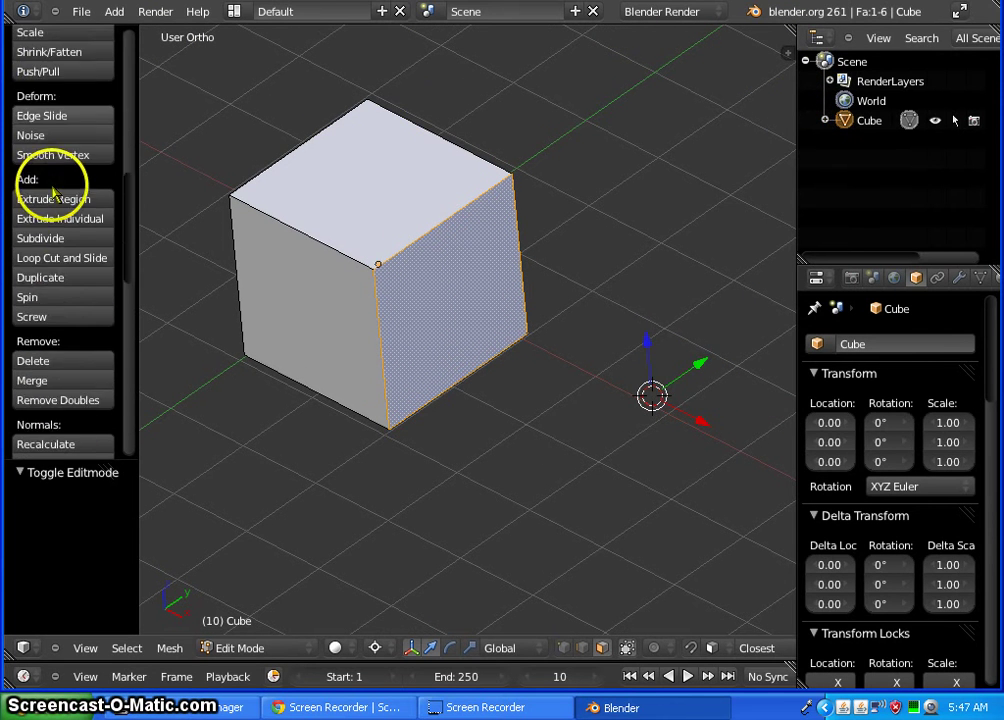
scroll(40, 250, down, 5)
scroll(60, 290, up, 20)
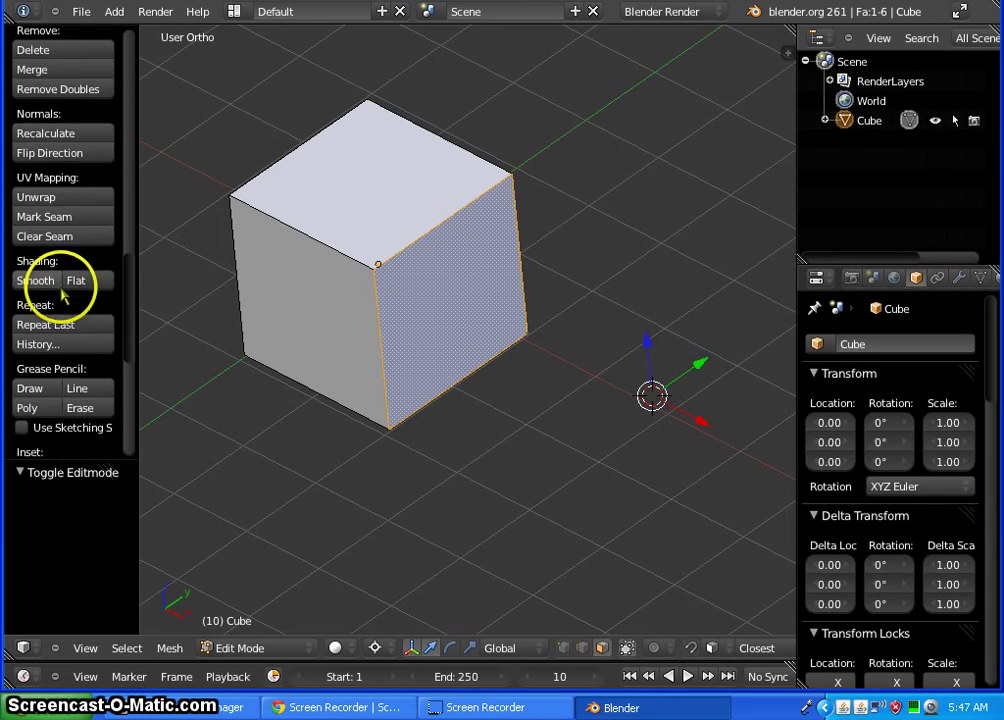
scroll(59, 285, up, 6)
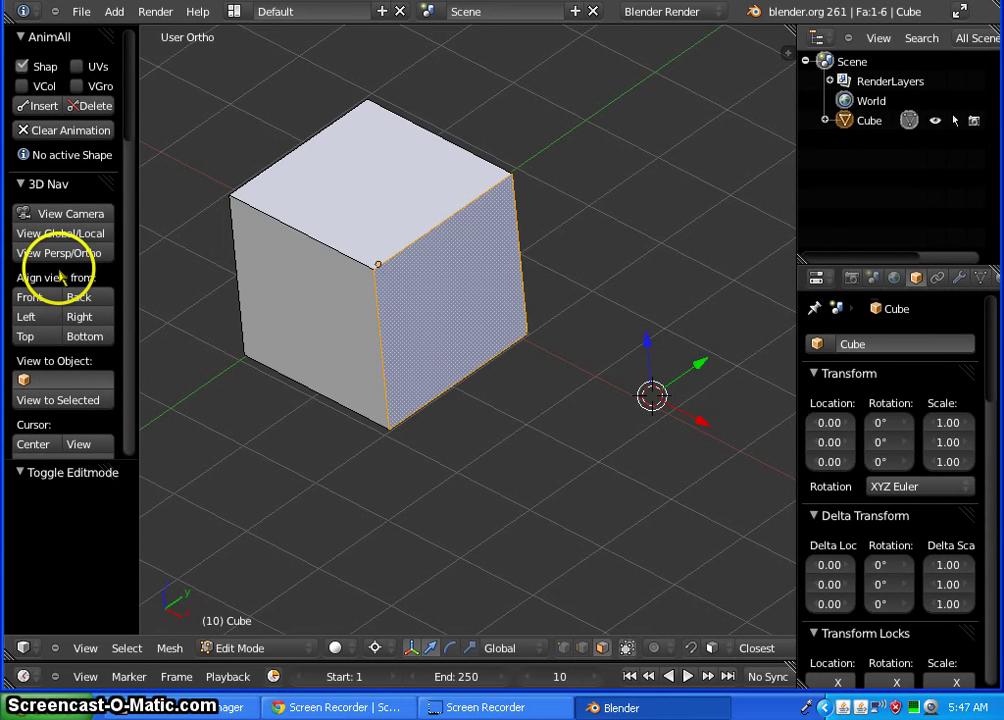
middle_drag(253, 363, 386, 411)
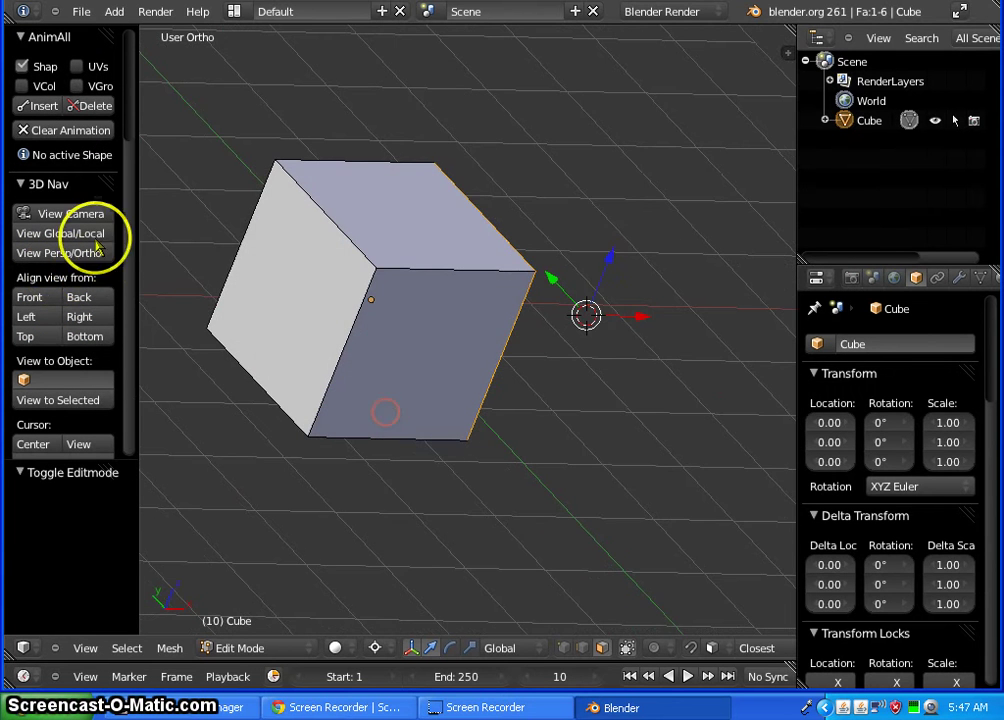
drag(130, 88, 130, 455)
scroll(78, 250, up, 15)
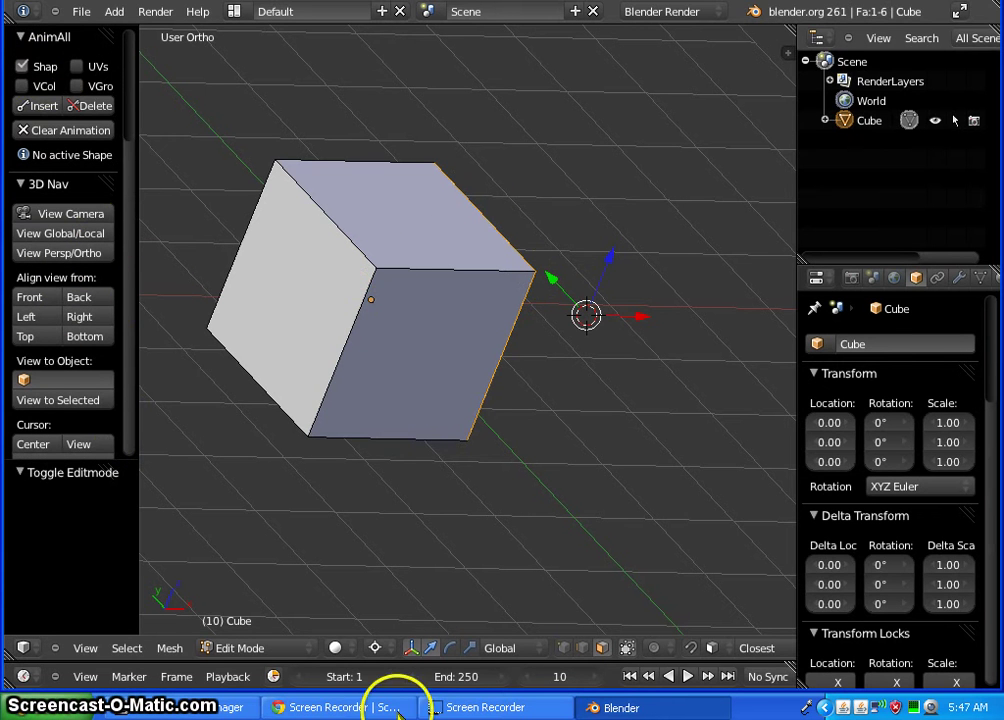
- Enlarge the timeline, orbit and zoom out around the cube, then shrink the timeline back
drag(443, 660, 441, 579)
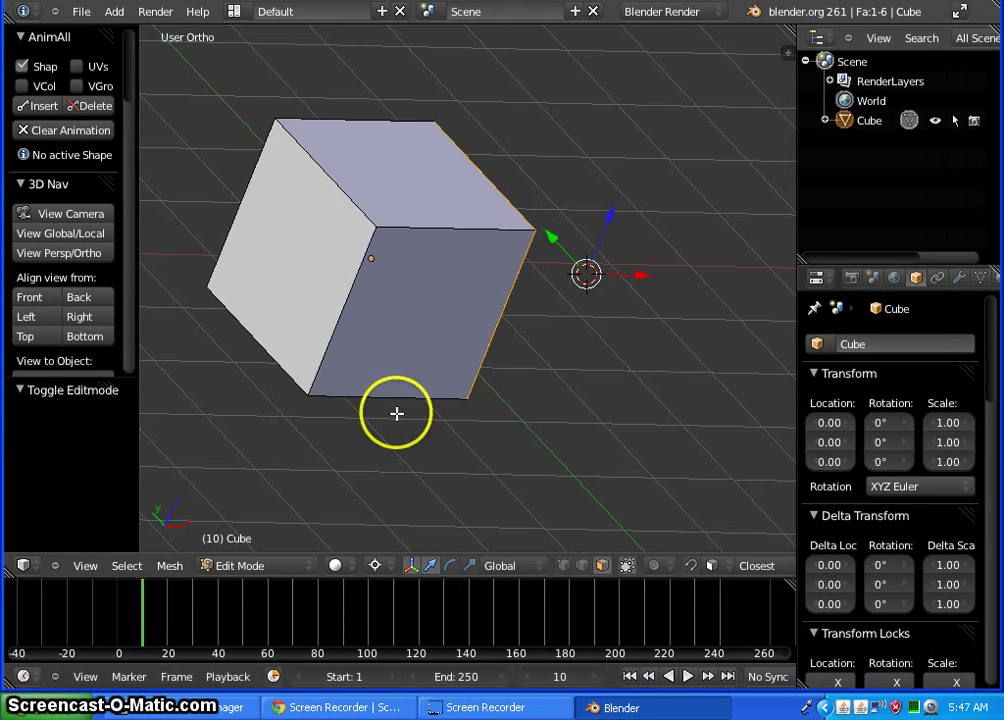
middle_drag(540, 430, 354, 370)
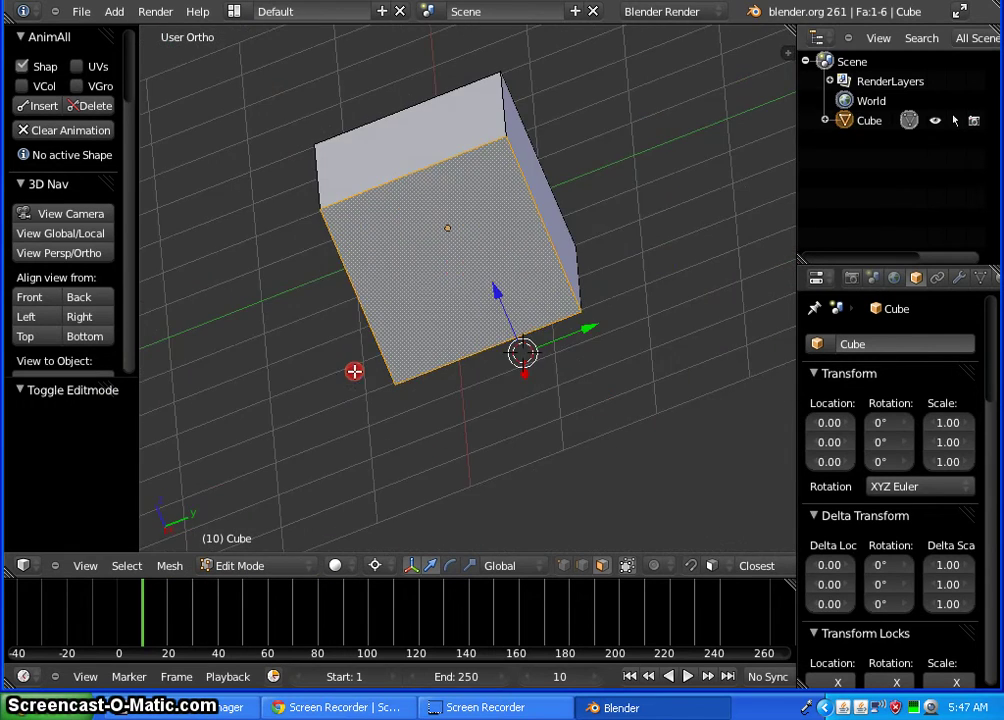
middle_drag(598, 354, 489, 451)
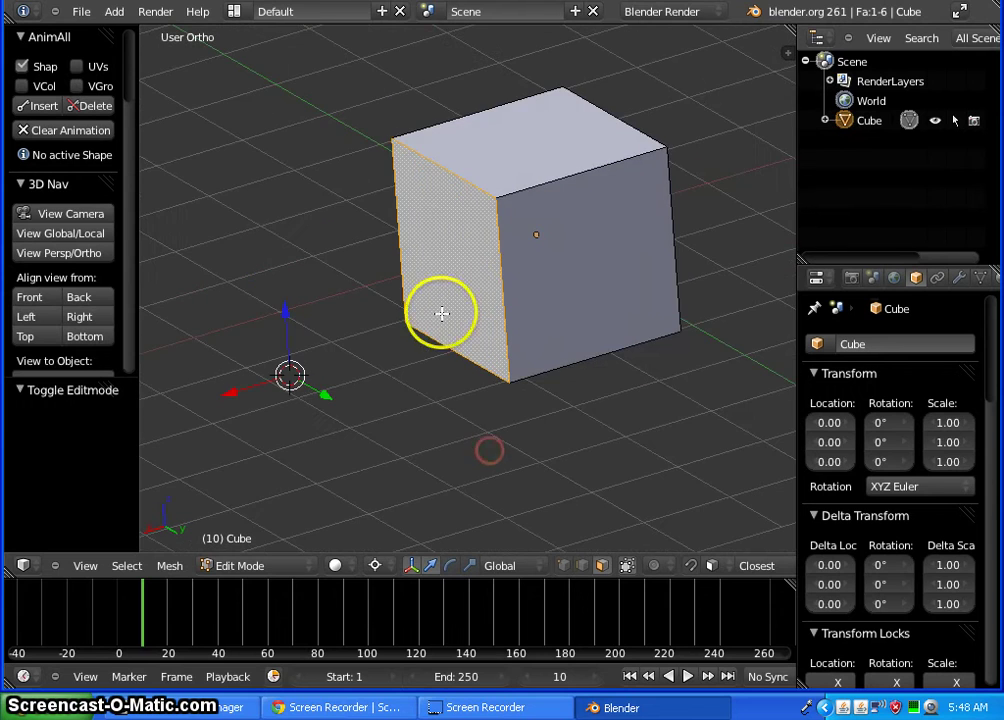
scroll(441, 313, down, 5)
middle_drag(635, 335, 331, 356)
middle_drag(380, 384, 605, 399)
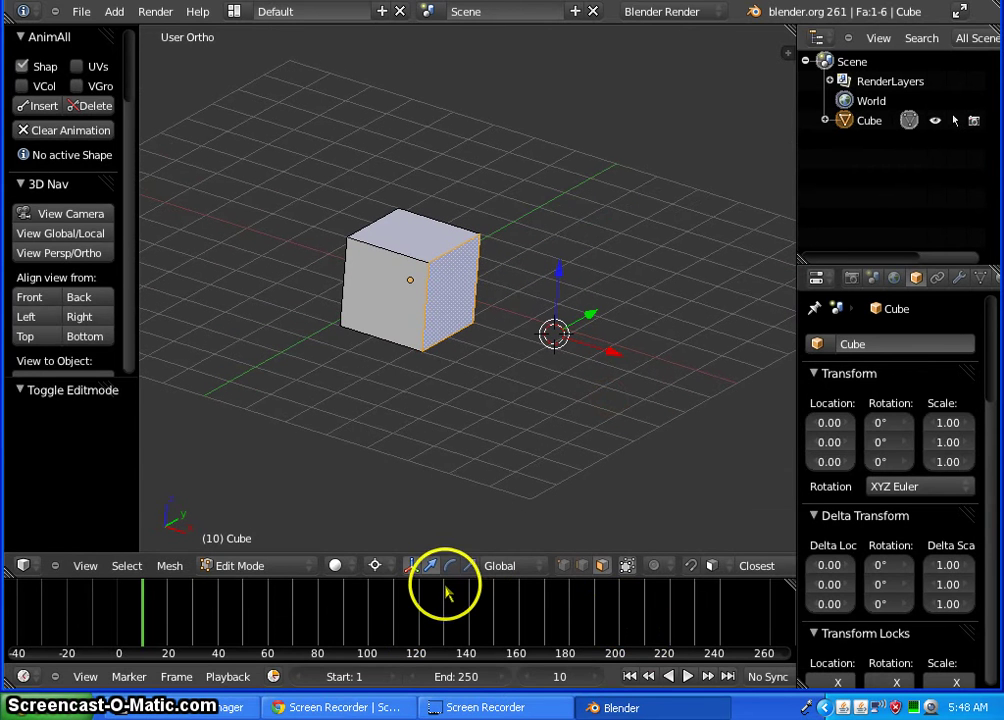
drag(446, 577, 445, 645)
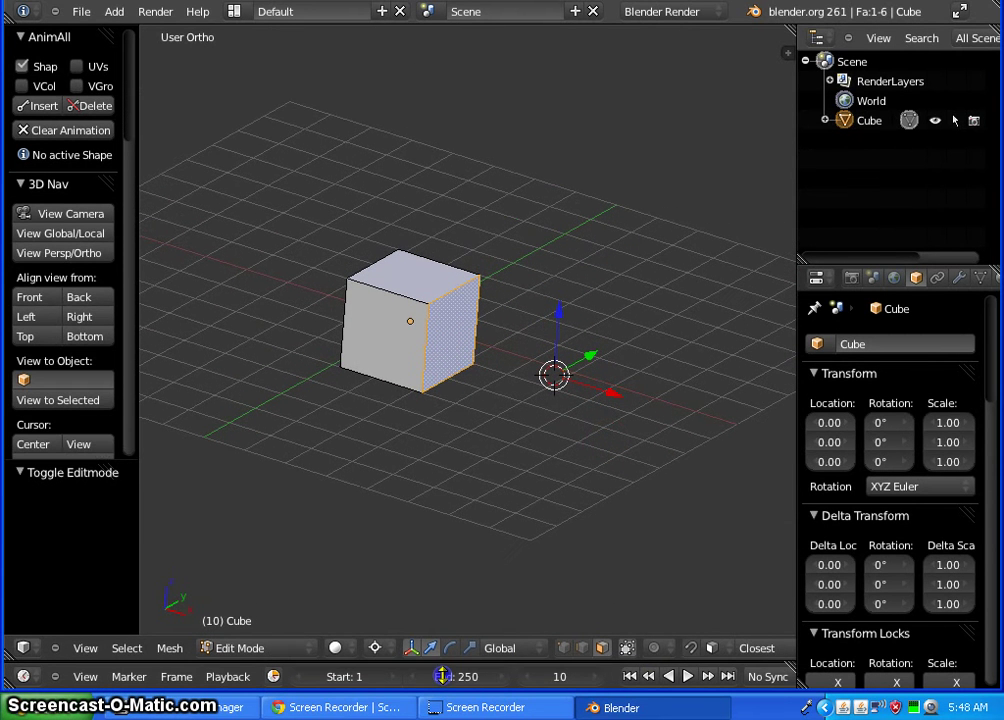
- Browse the Mesh menu's editing operations, then dismiss it with Esc
click(169, 649)
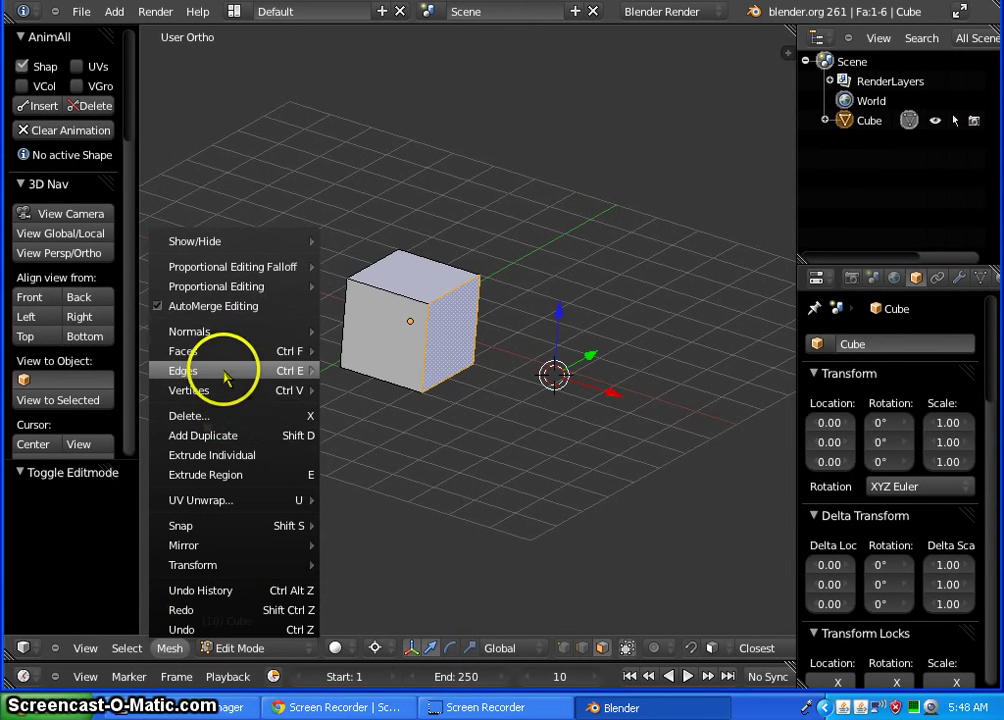
mouse_move(226, 355)
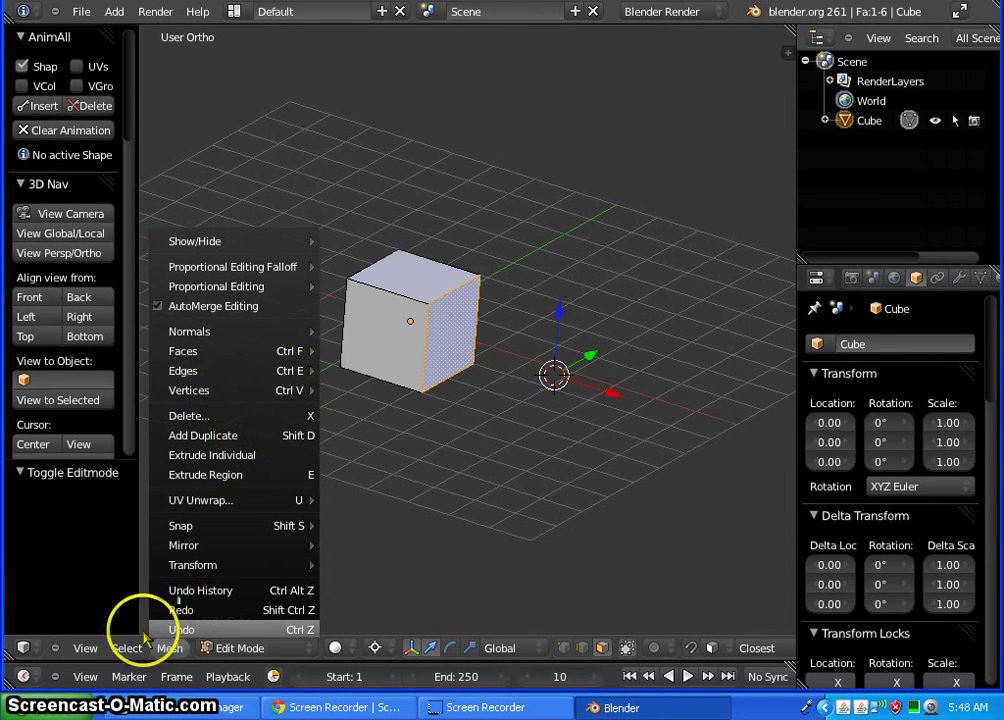
key(Escape)
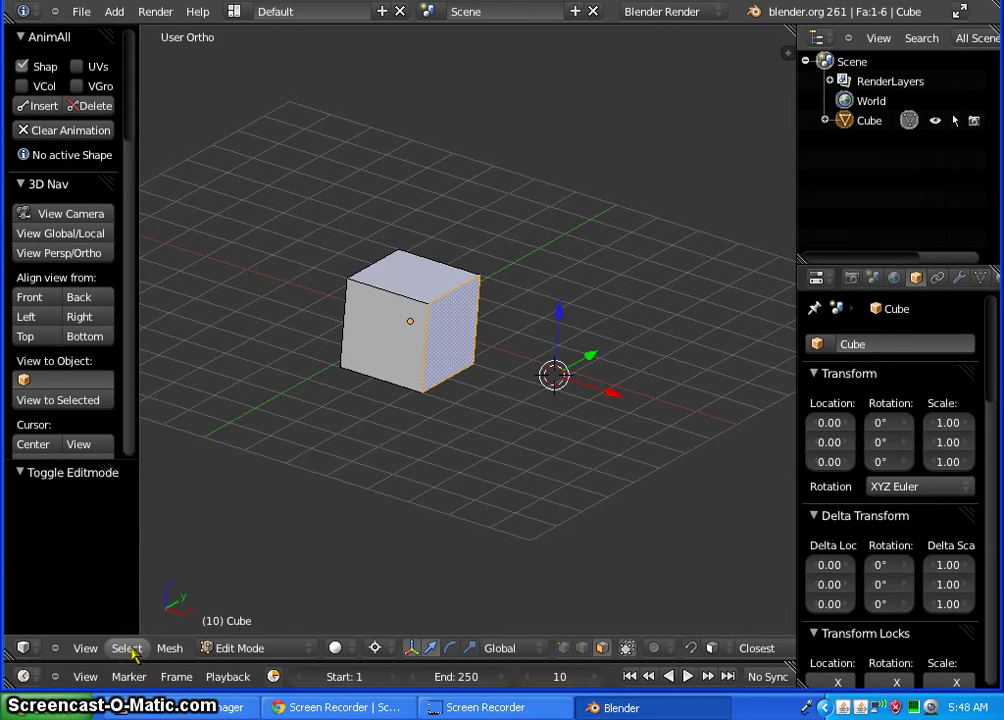
- Invert the cube's selection from the Select menu, then deselect everything
click(127, 648)
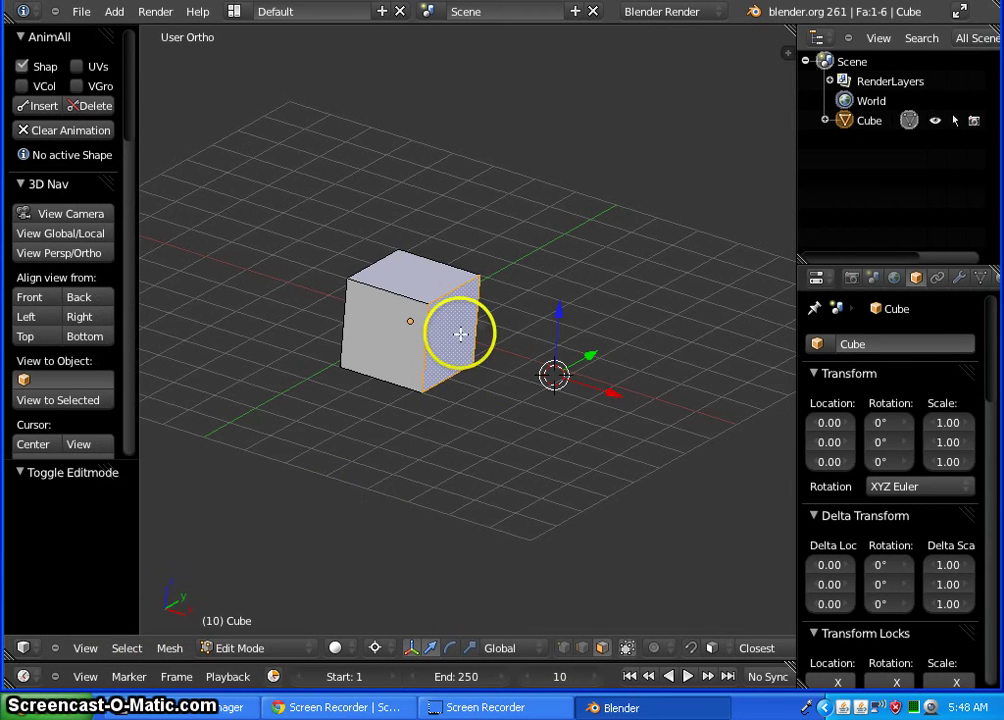
click(127, 648)
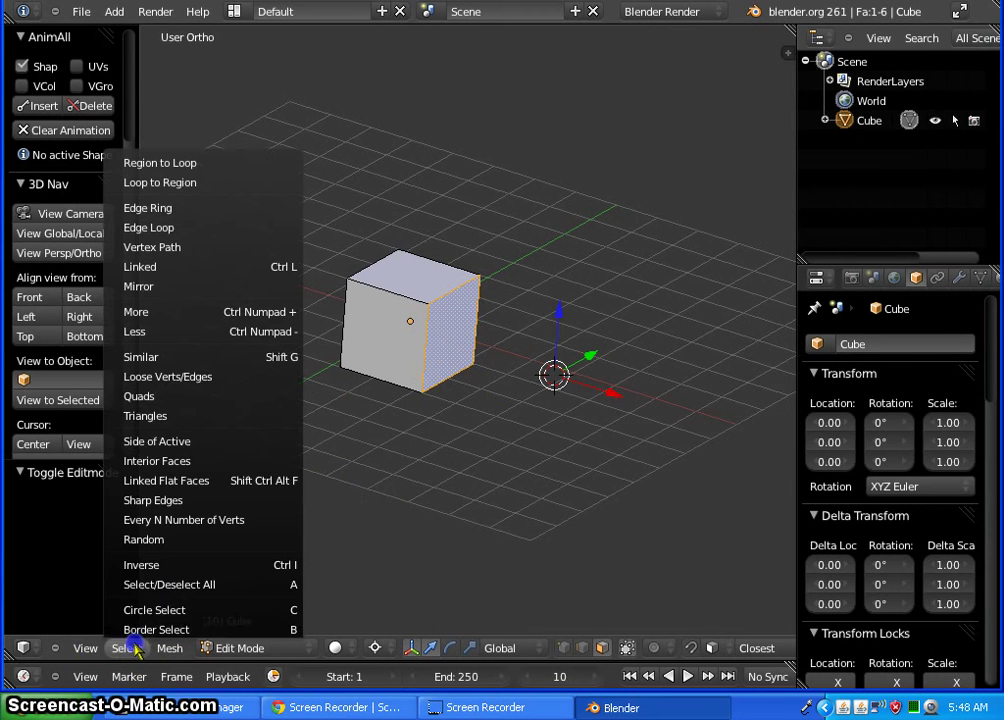
click(195, 566)
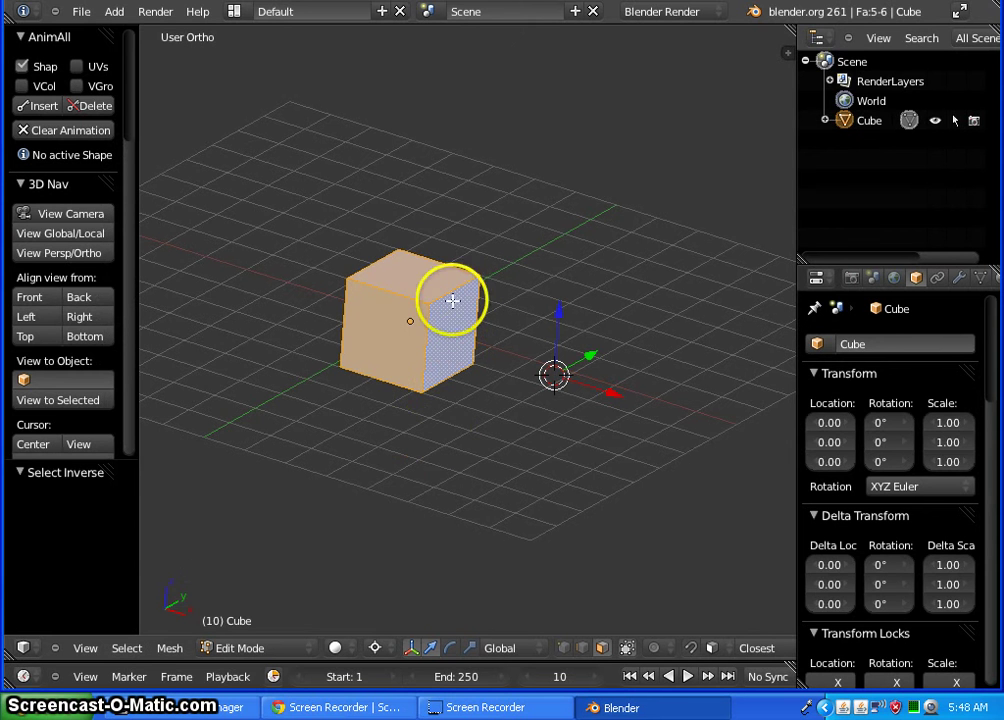
middle_drag(311, 401, 272, 399)
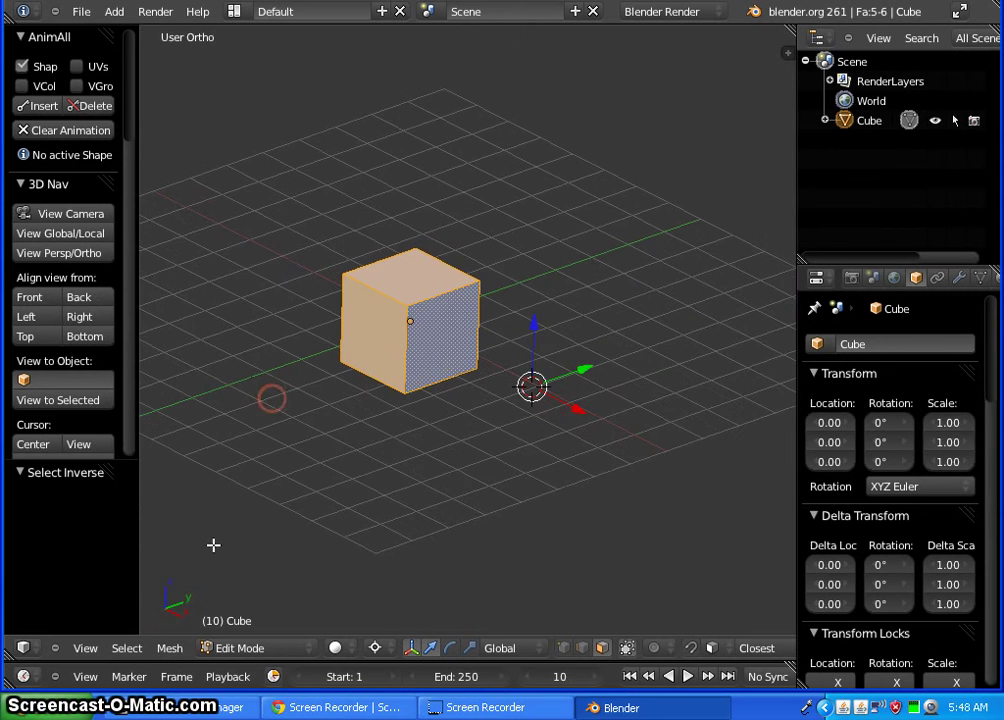
click(127, 648)
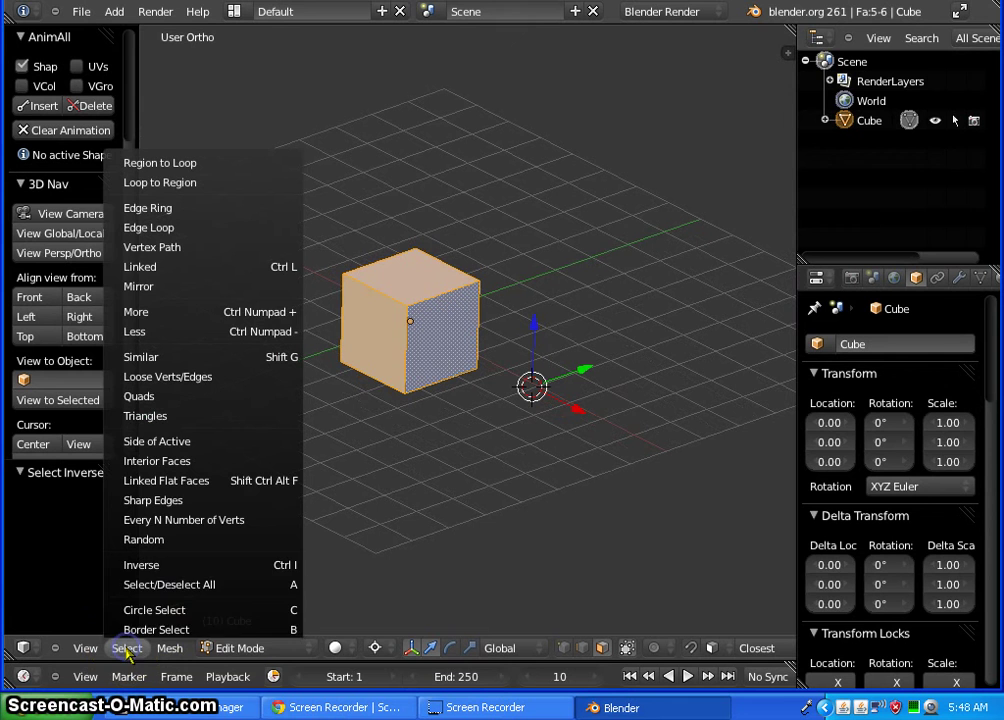
click(248, 590)
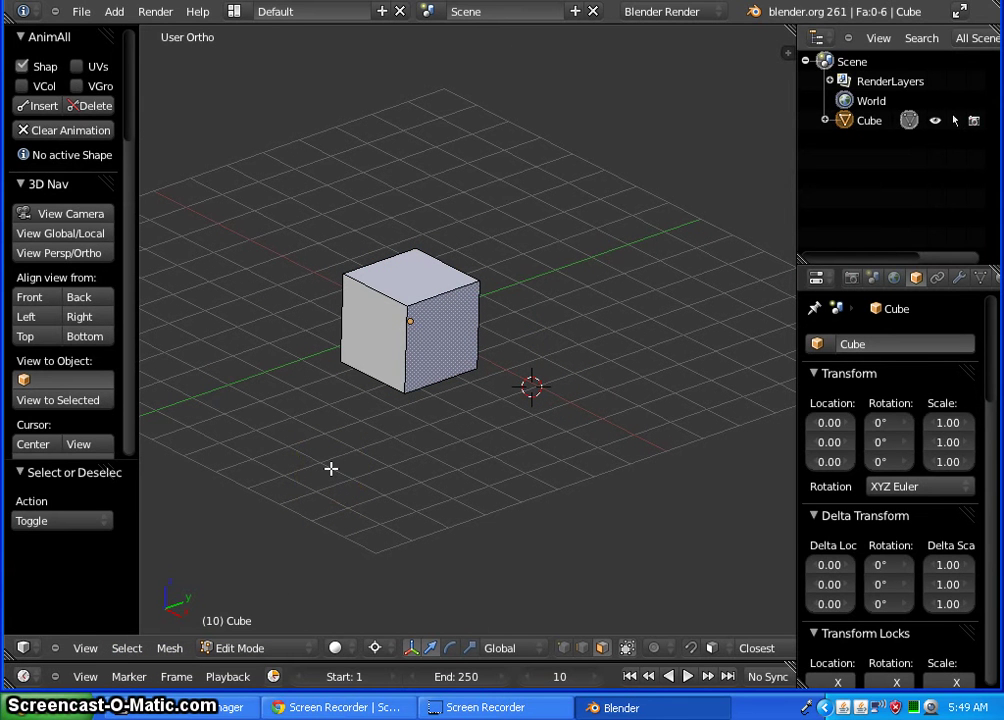
- Toggle selecting all of the cube's faces with A, then bring up the View menu
key(a)
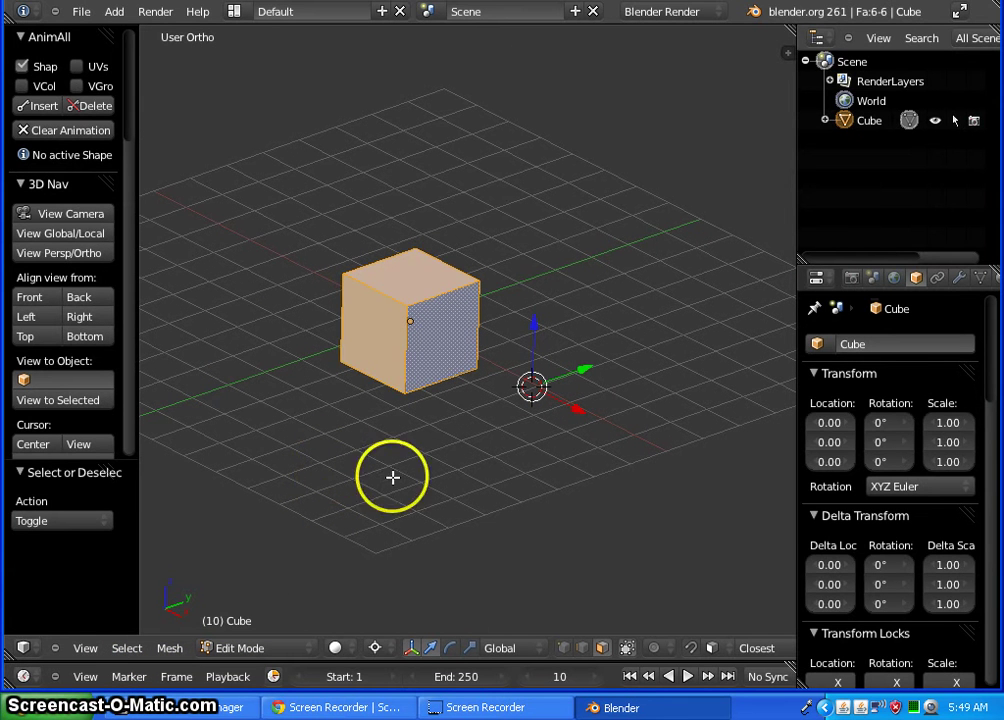
middle_drag(347, 440, 580, 463)
key(a)
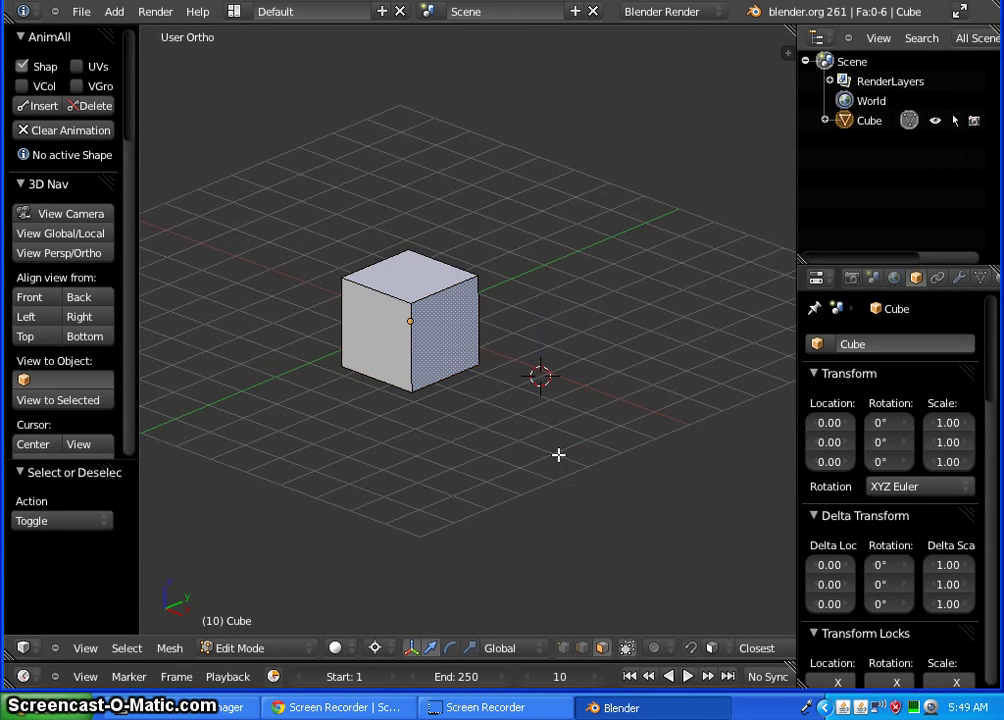
key(a)
key(a)
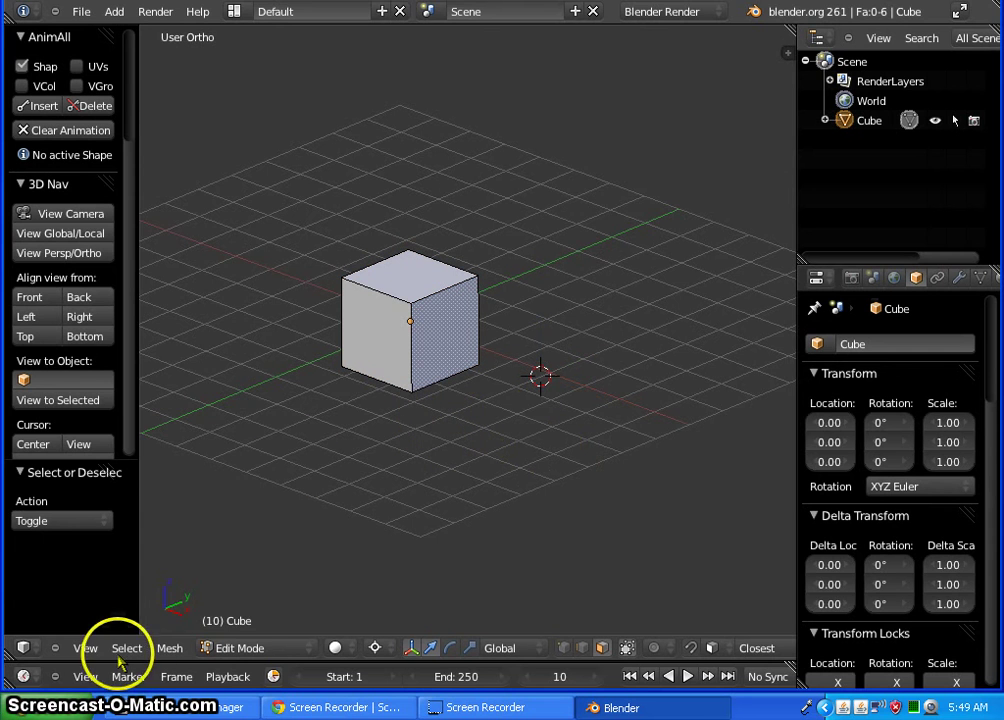
click(86, 648)
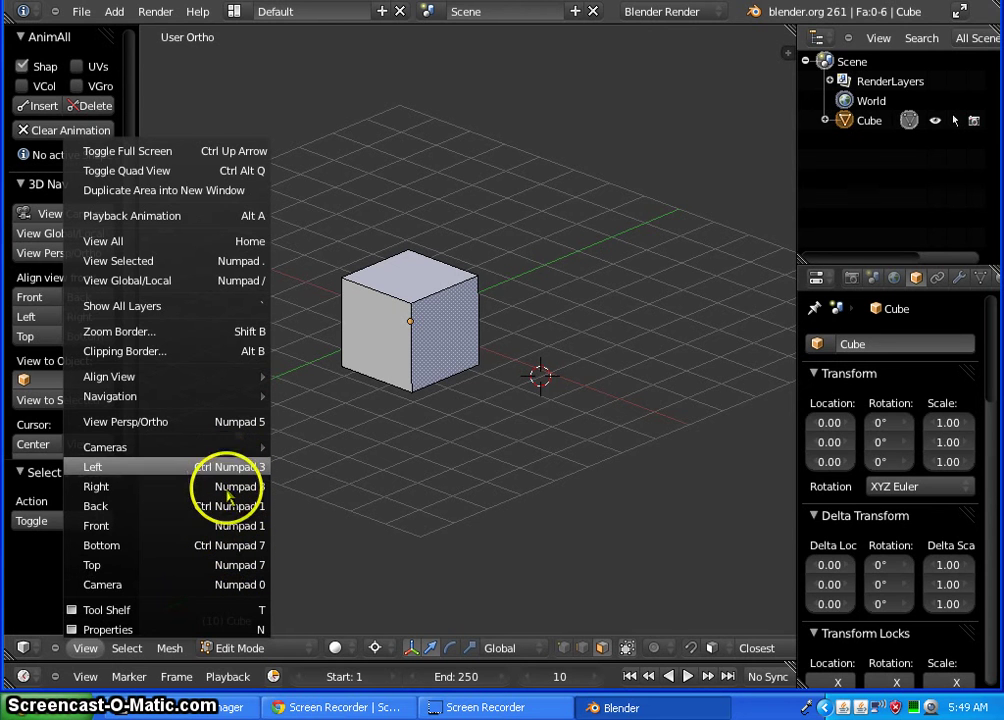
- View the cube from front, right, top, back, left and bottom using Numpad 1/3/7 and Ctrl variants
middle_drag(435, 466, 533, 468)
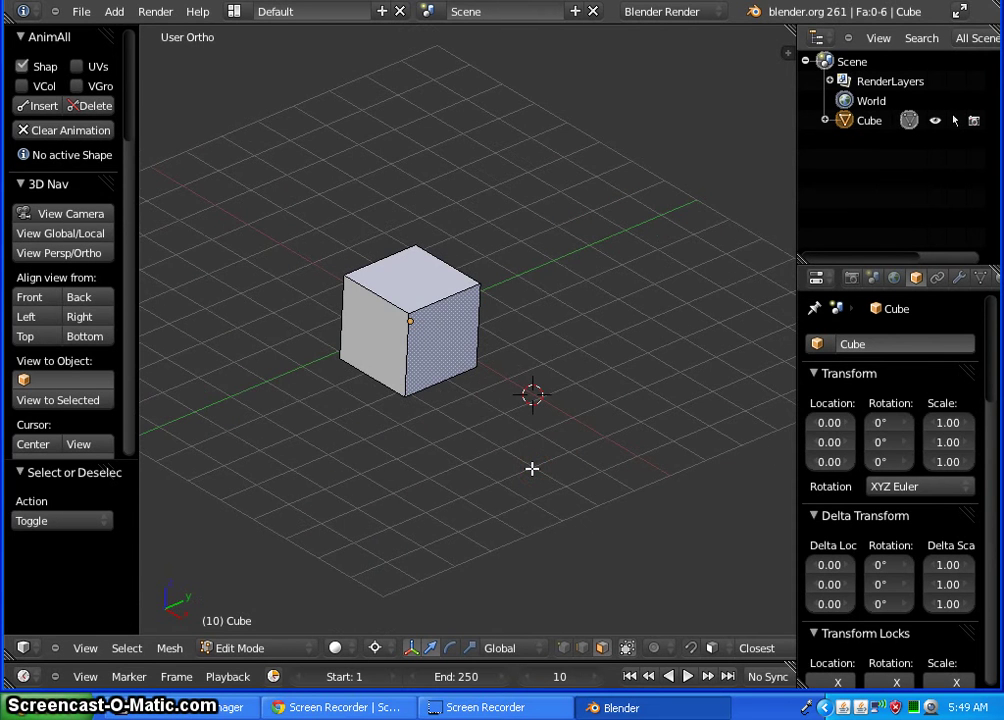
key(KP_1)
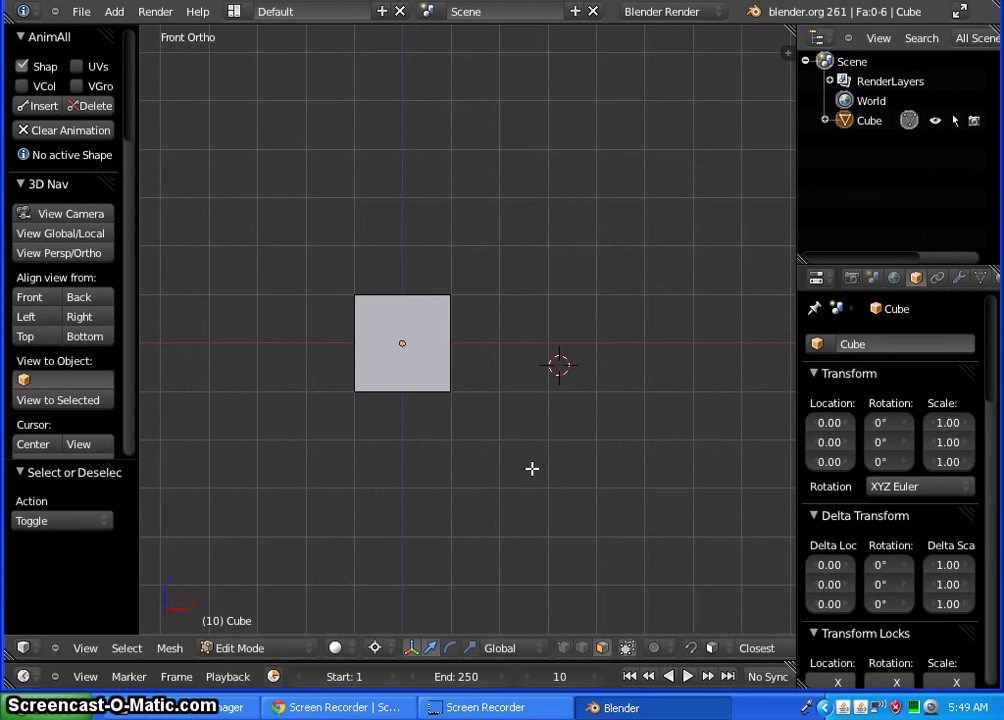
key(KP_3)
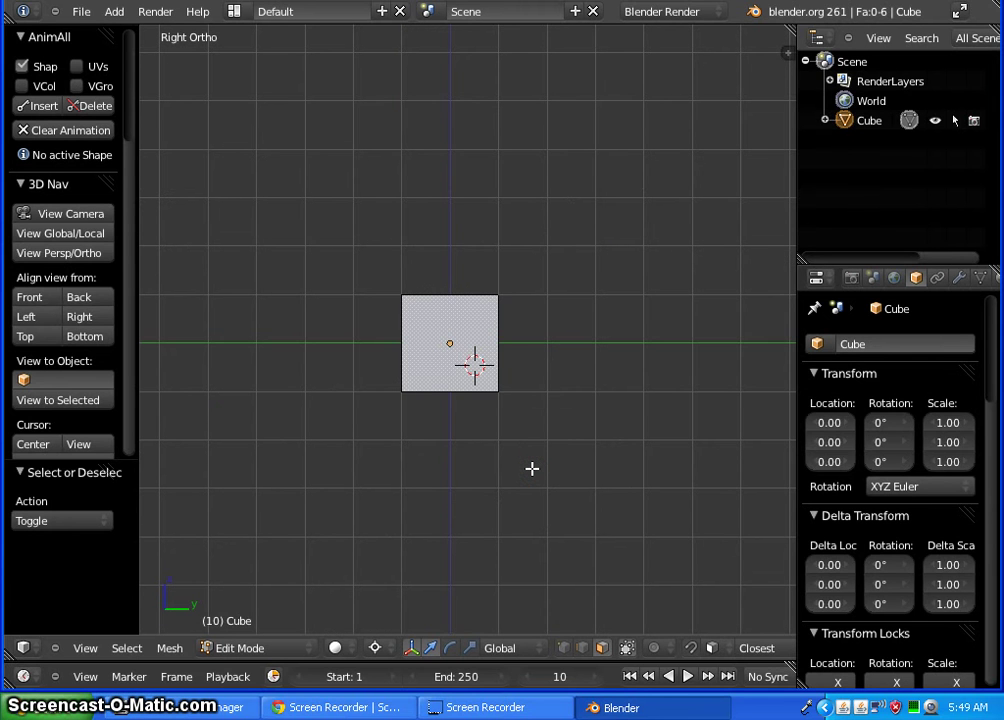
key(KP_7)
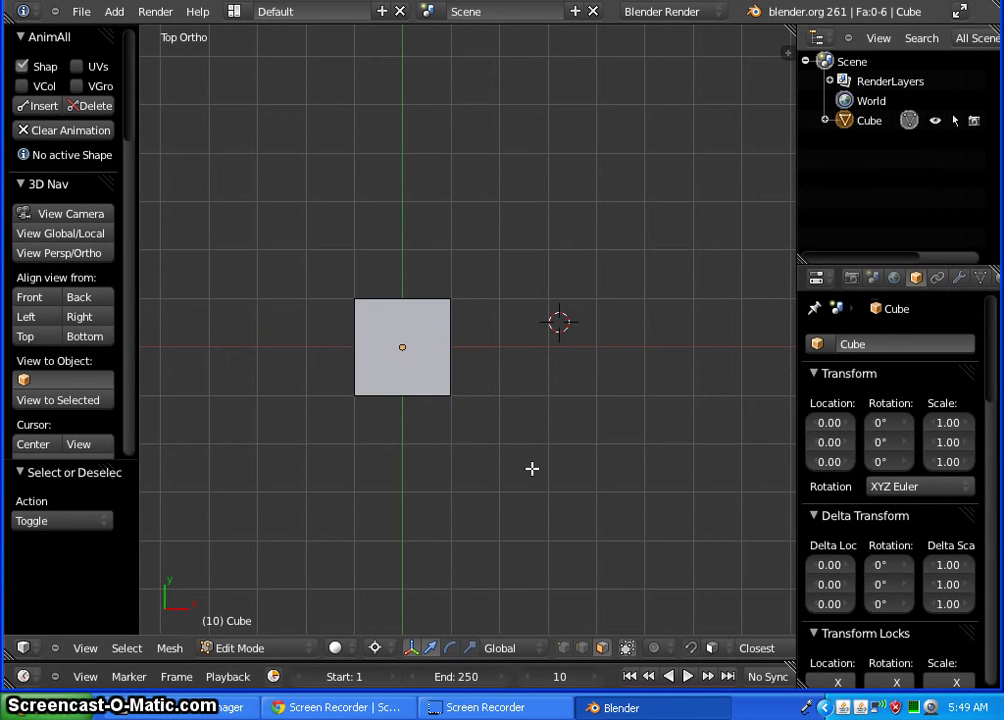
key(ctrl+KP_1)
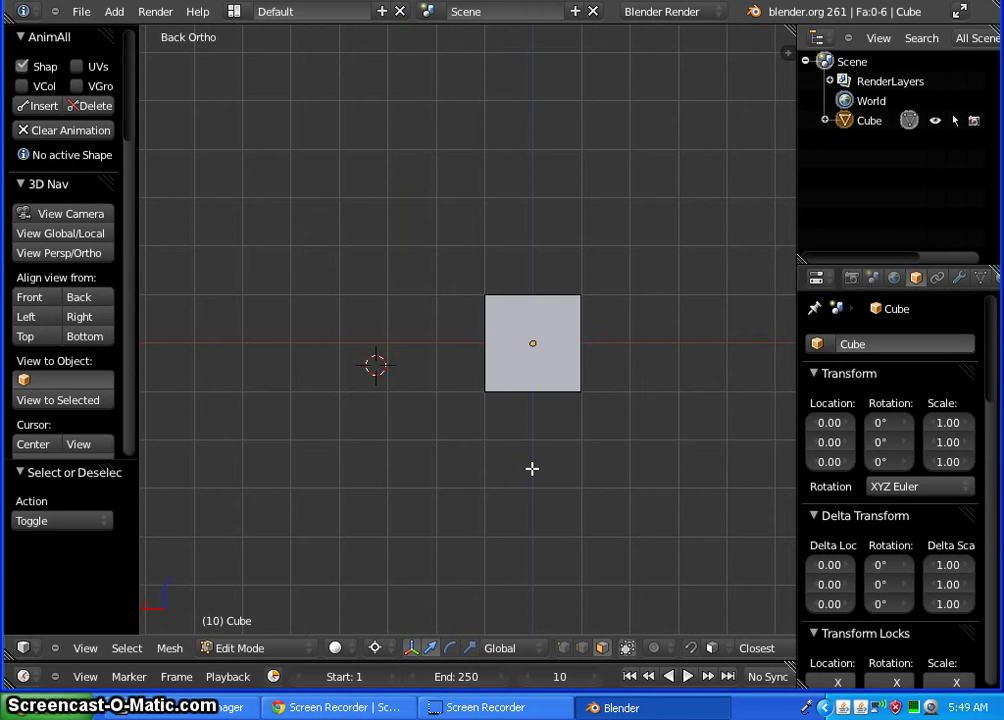
key(ctrl+KP_3)
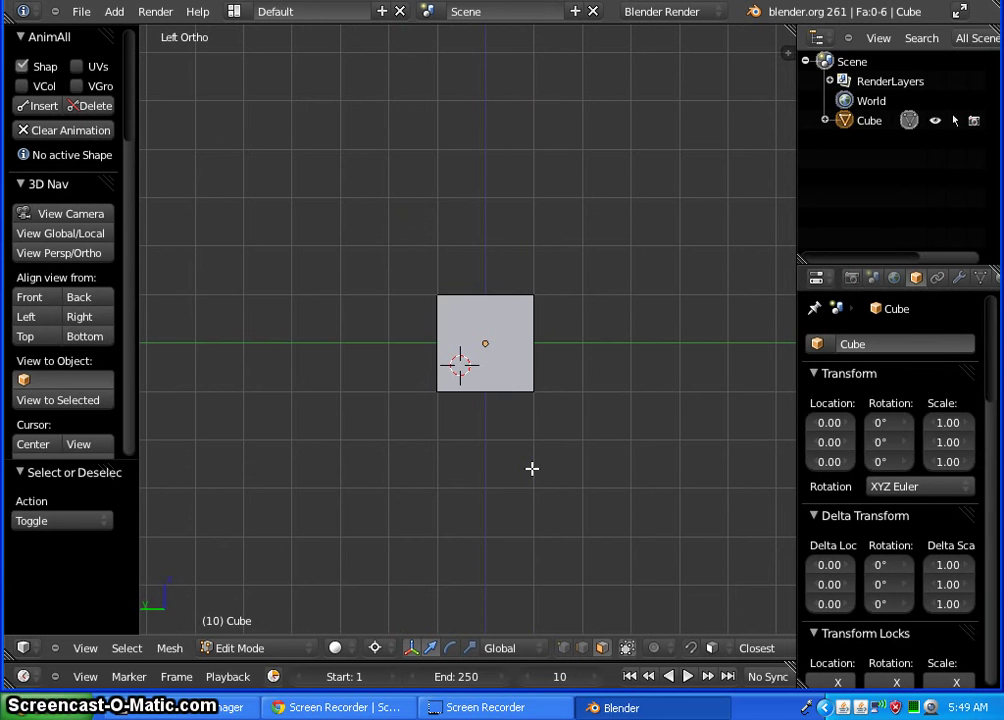
key(ctrl+KP_7)
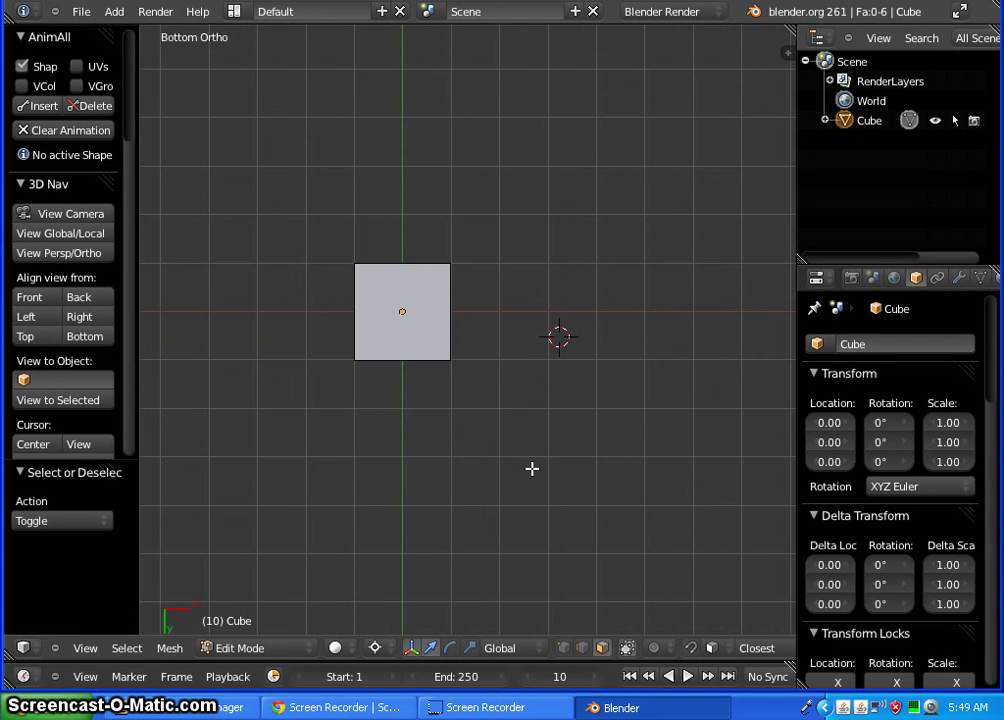
right_click(349, 240)
- Orbit from the bottom view to a steeply tilted angle around the cube
middle_drag(319, 211, 695, 352)
middle_drag(591, 497, 621, 424)
middle_drag(359, 469, 546, 477)
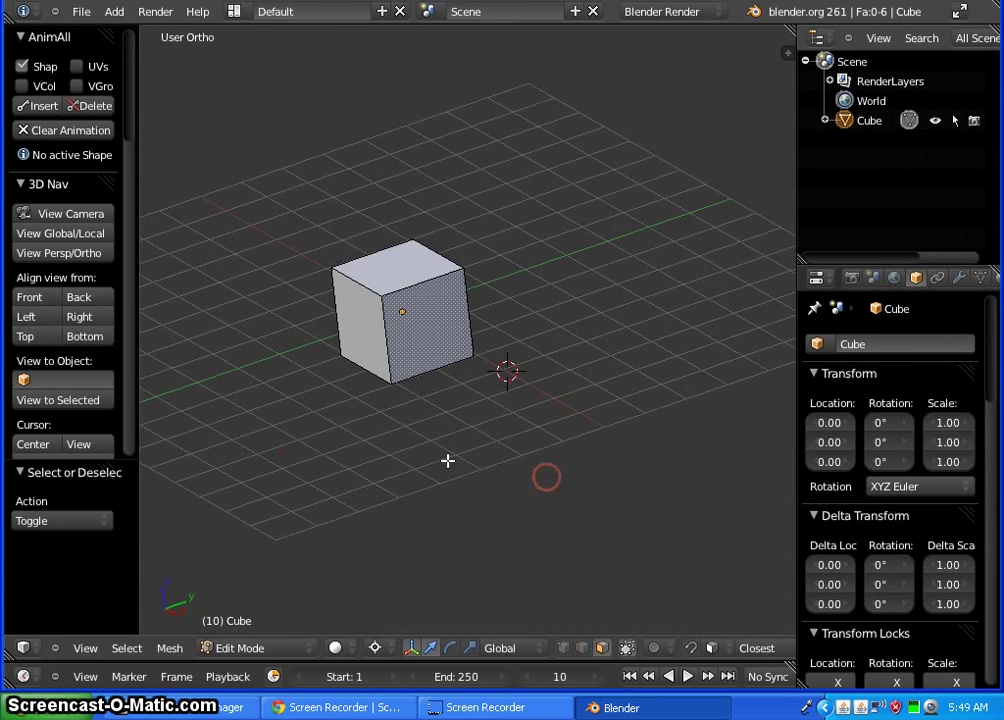
middle_drag(372, 458, 350, 437)
middle_drag(233, 348, 441, 484)
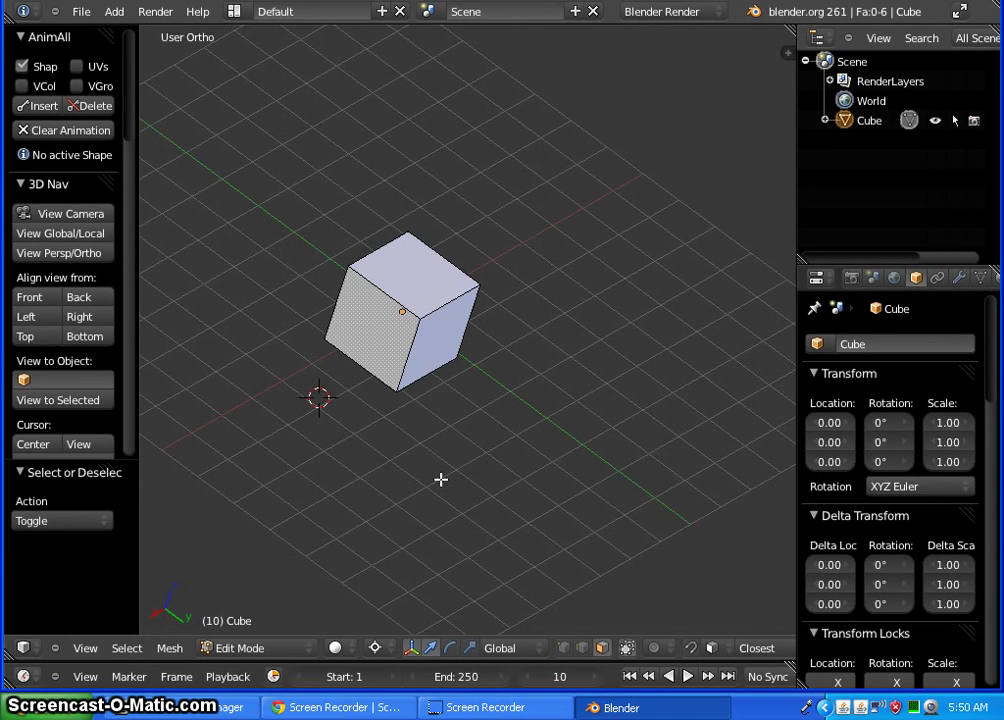
- Step the view with Numpad 8, 4 and 2, zoom in perspective, then return to orthographic
key(KP_8)
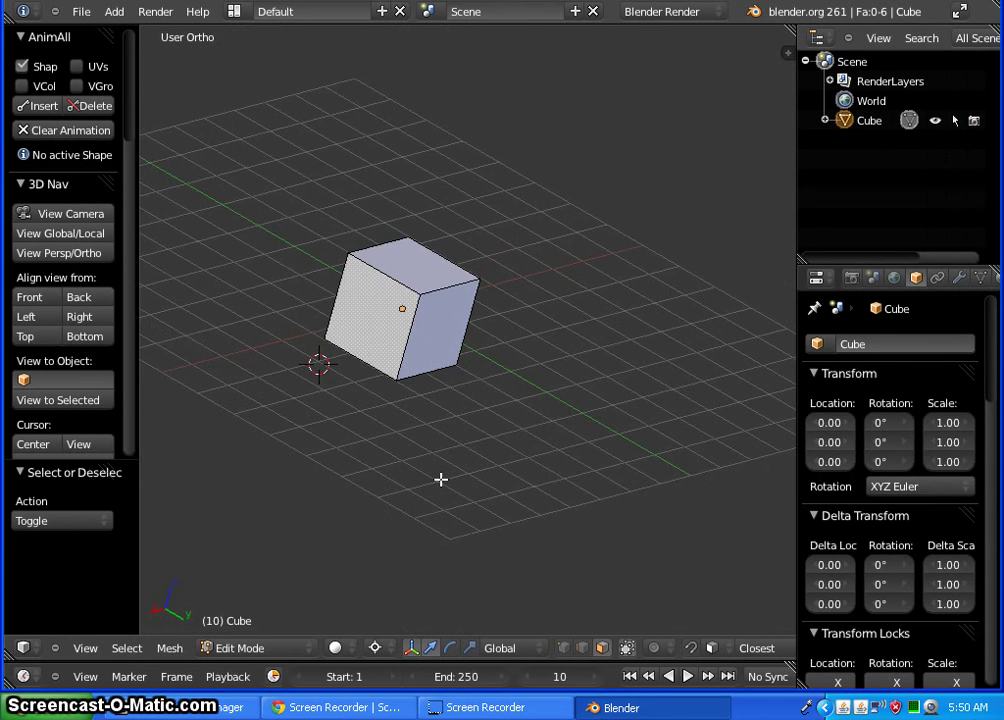
key(KP_4)
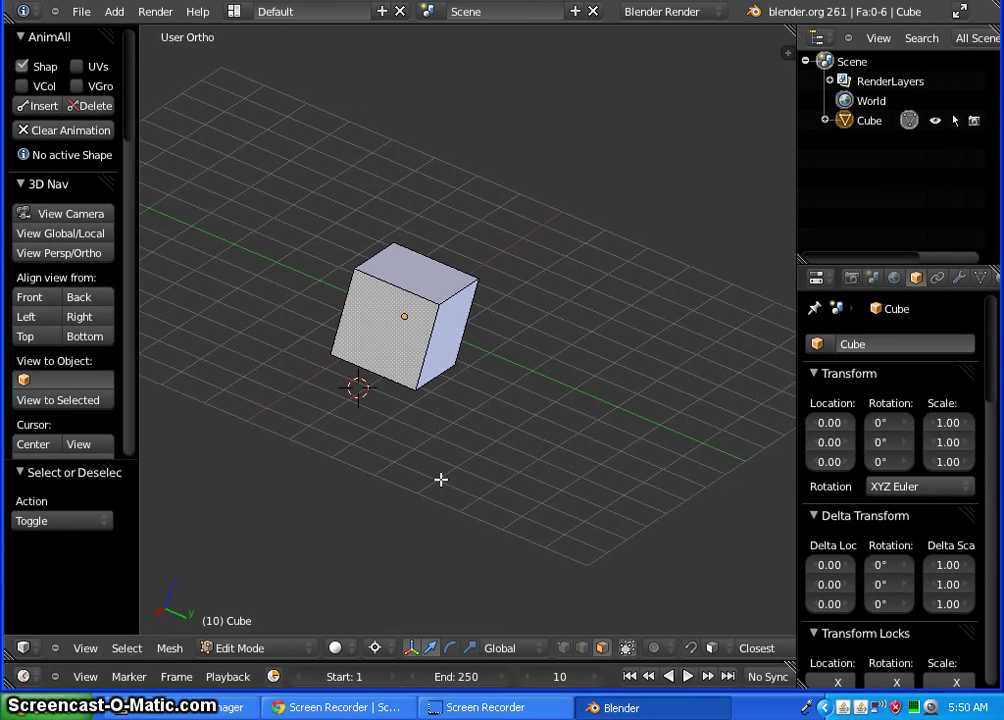
key(KP_2)
key(KP_2)
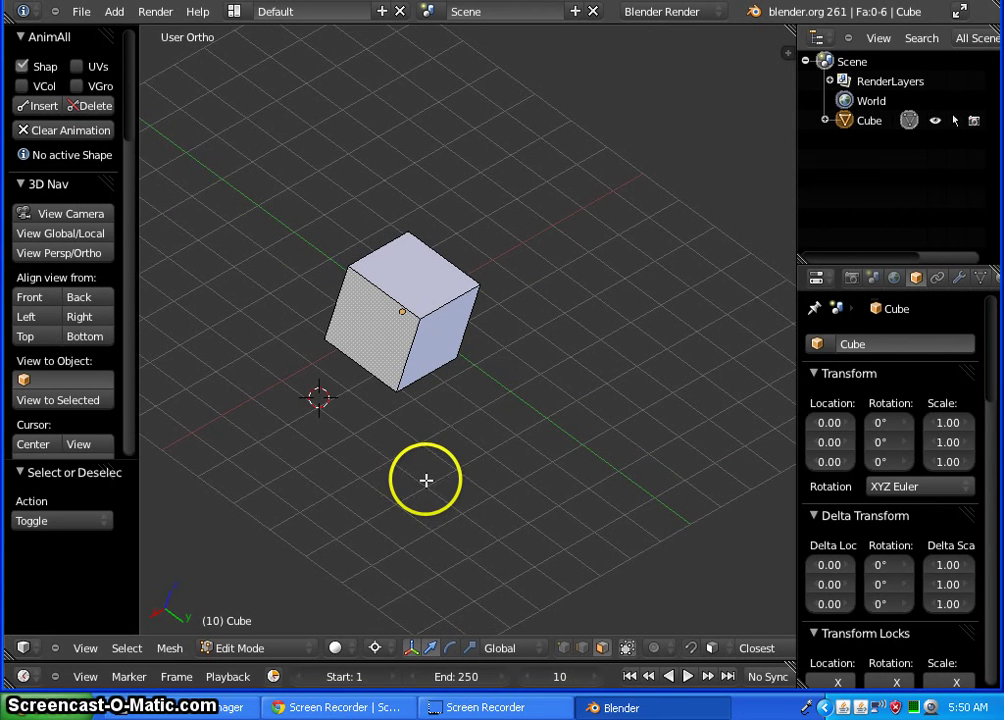
key(KP_5)
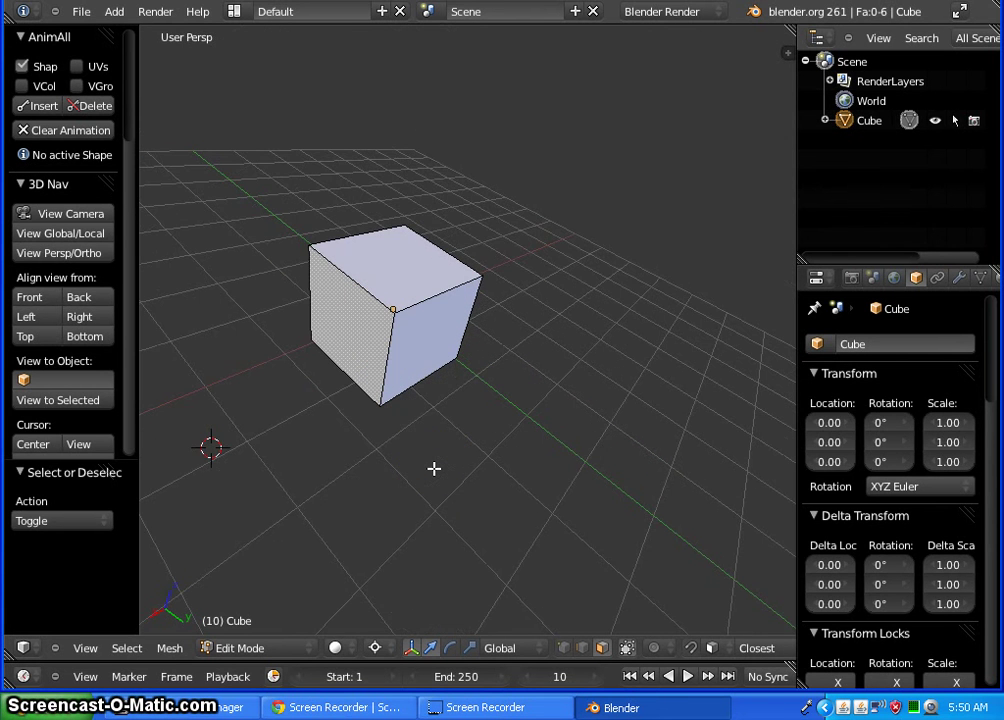
ctrl+middle_drag(398, 346, 395, 284)
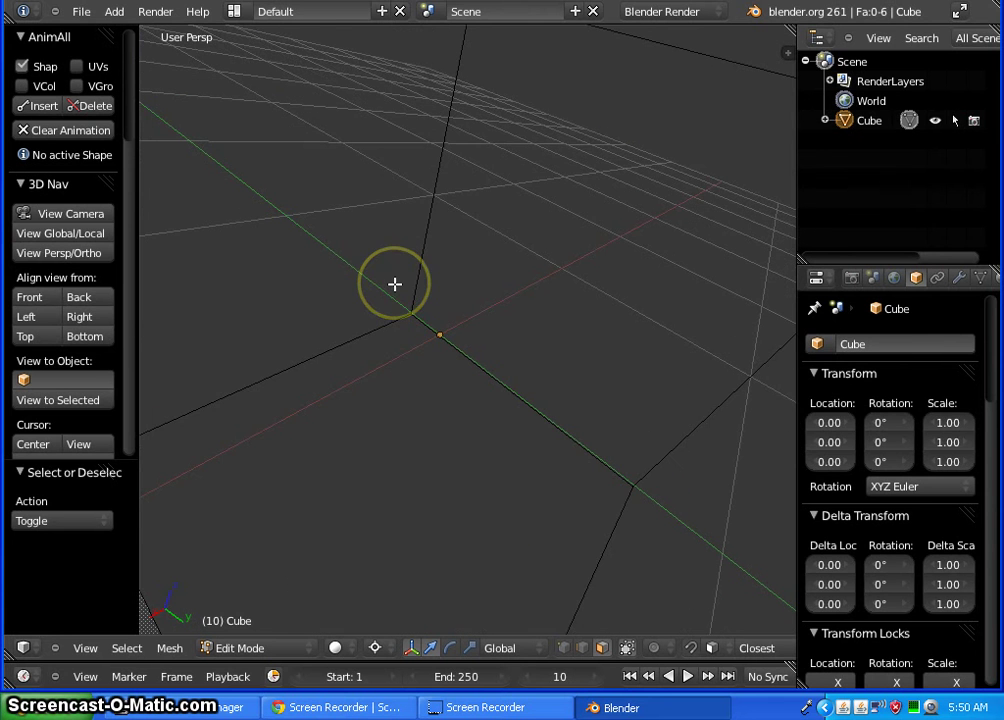
ctrl+middle_drag(344, 402, 430, 427)
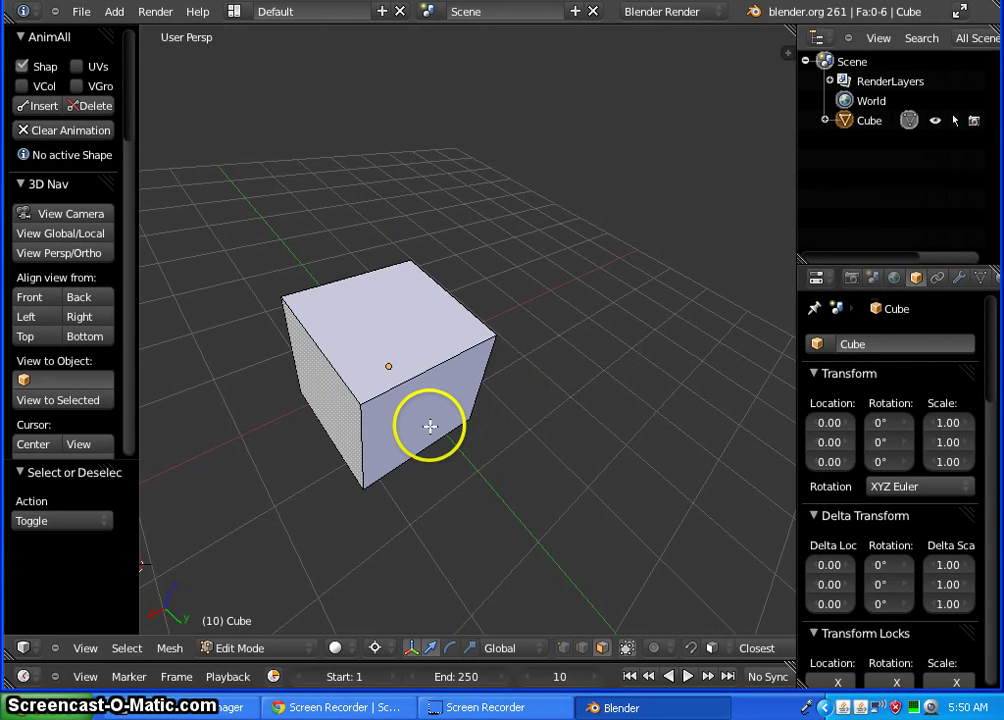
key(KP_5)
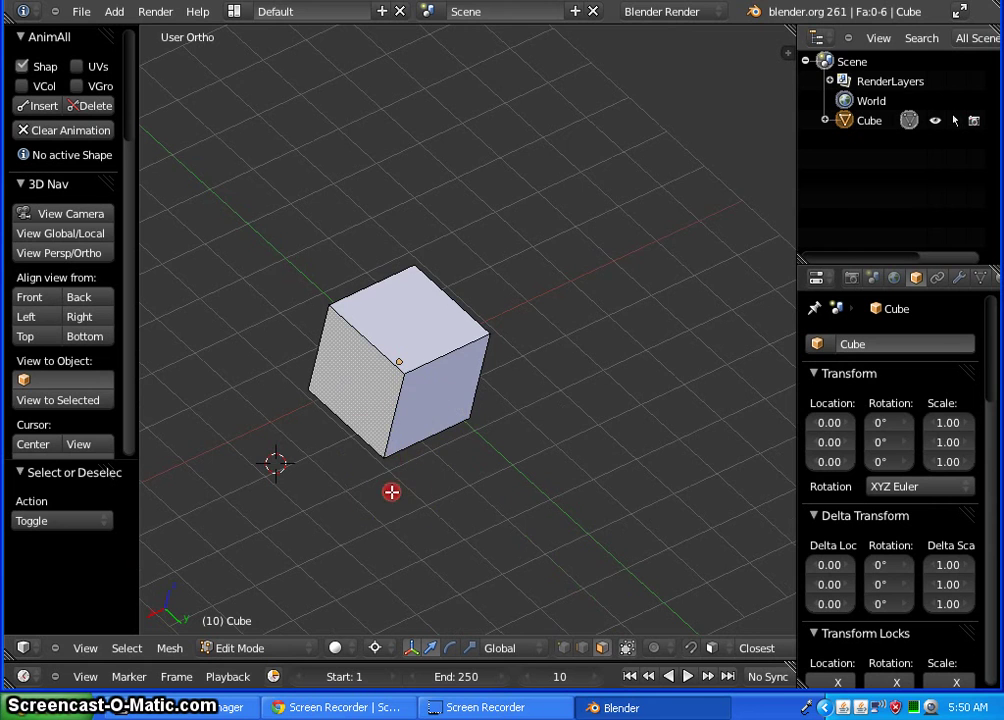
- Orbit through several angles to settle on an angled orthographic view of the cube
middle_drag(391, 492, 650, 456)
middle_drag(242, 339, 343, 419)
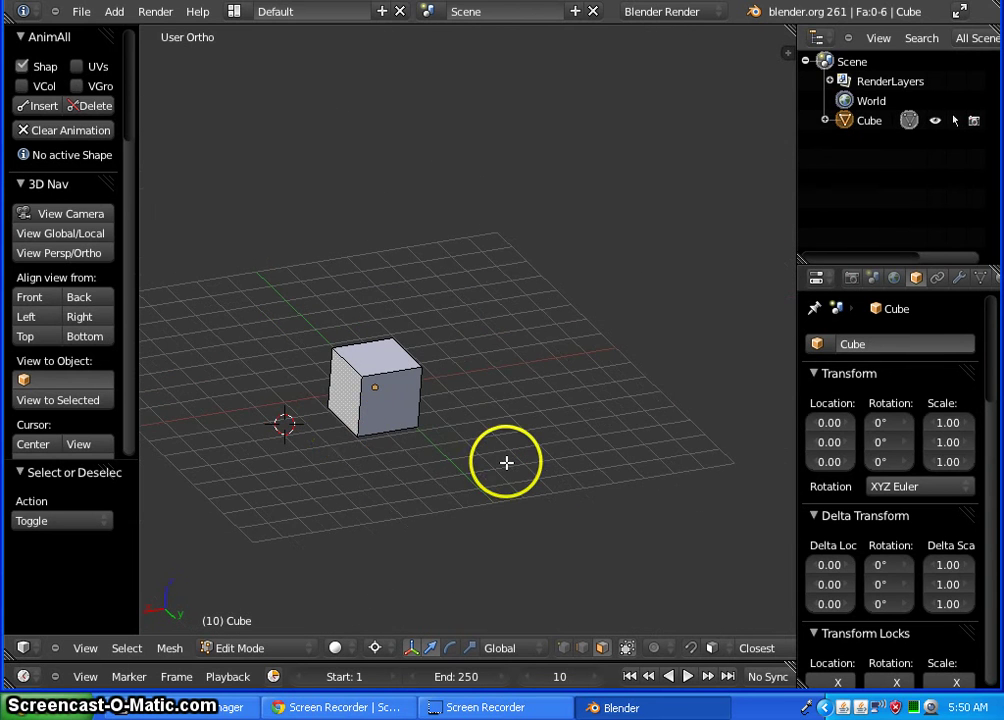
middle_drag(506, 462, 552, 436)
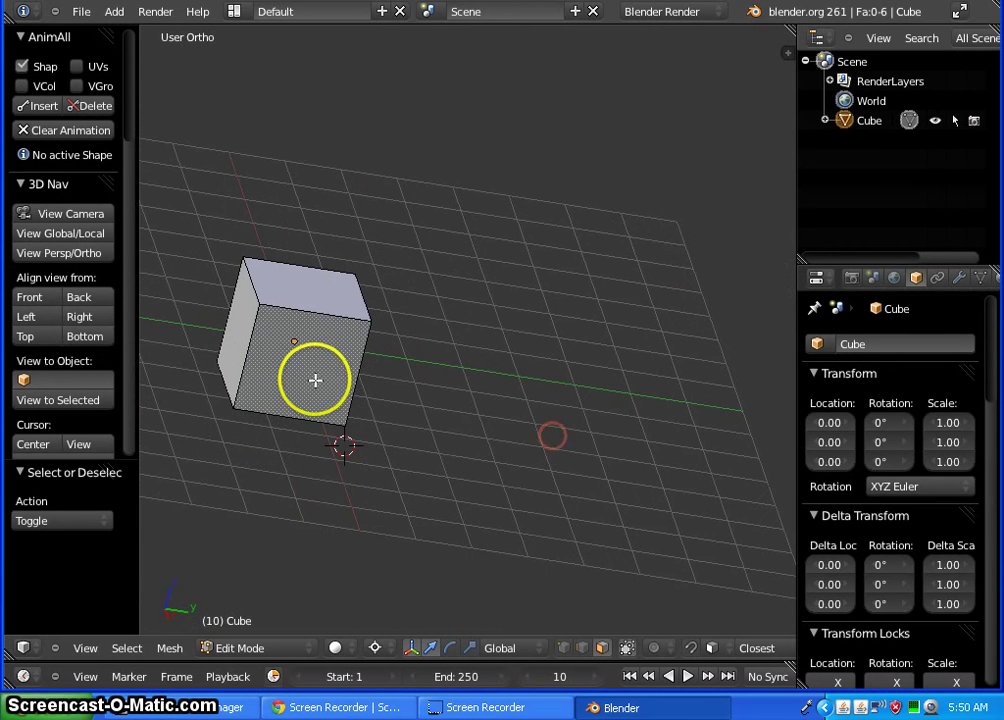
middle_drag(251, 390, 397, 390)
middle_drag(598, 441, 390, 477)
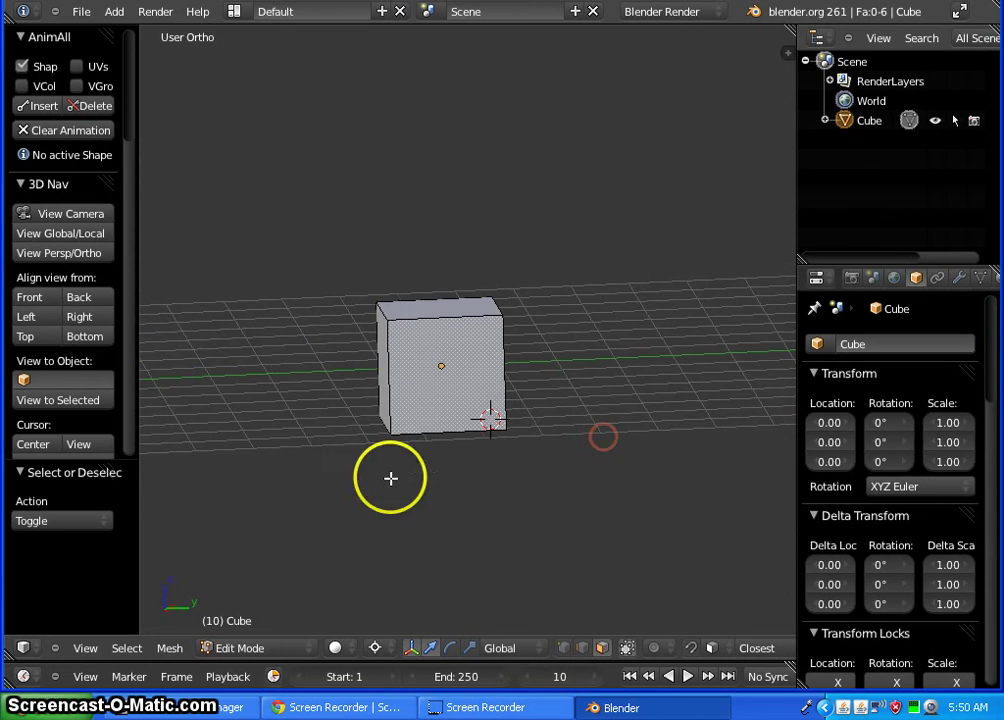
middle_drag(403, 428, 585, 418)
- With the move widget, slide the front face along X, then undo it
click(453, 651)
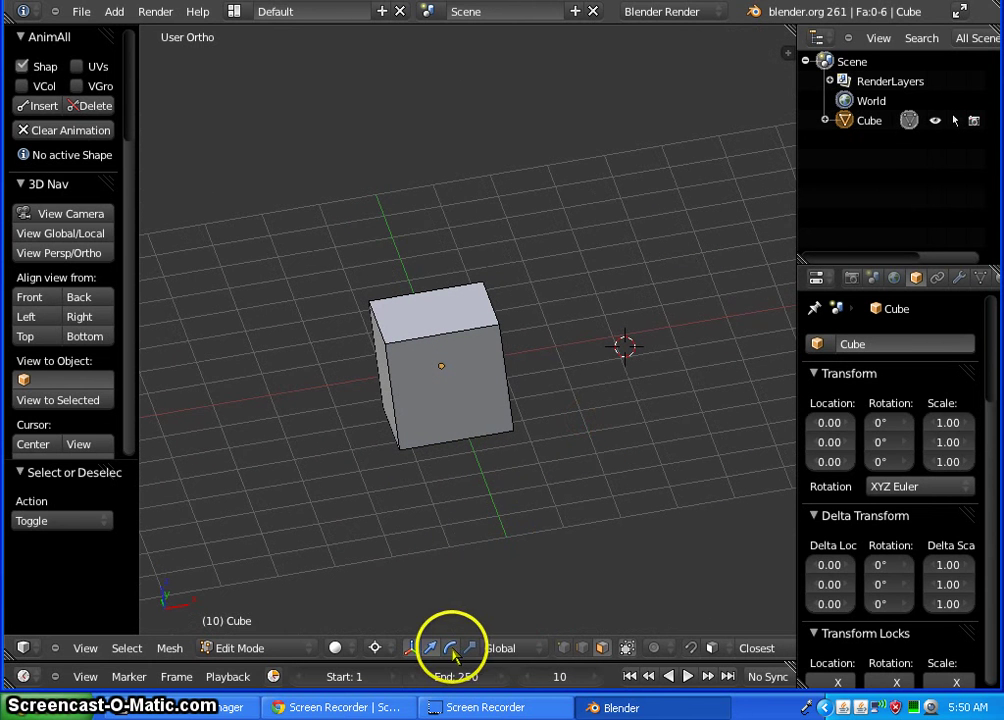
click(428, 648)
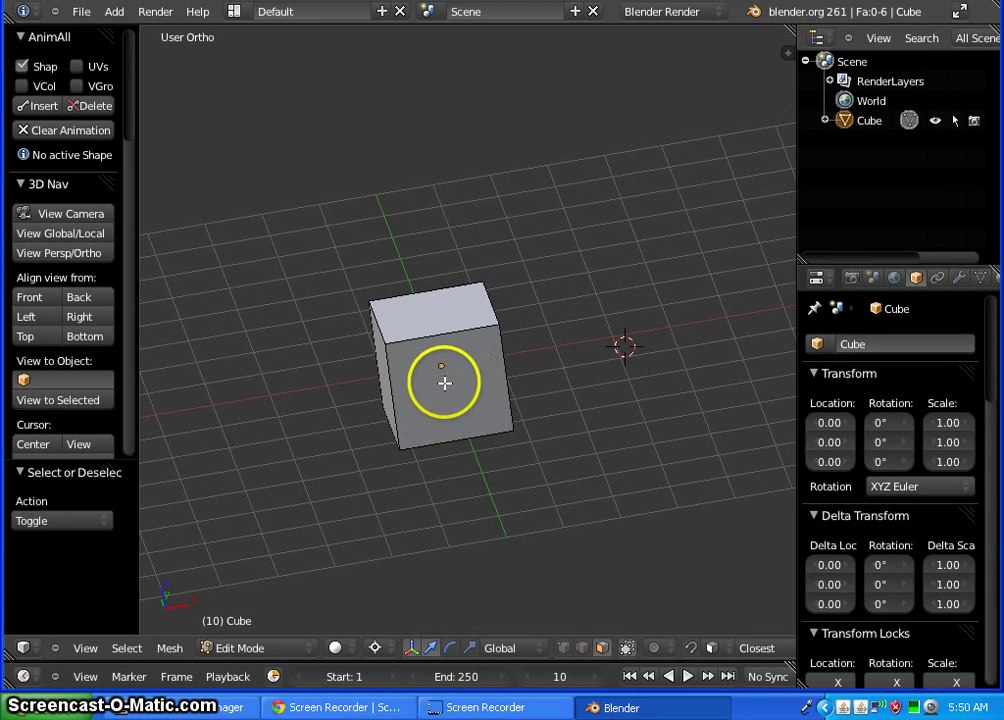
right_click(441, 379)
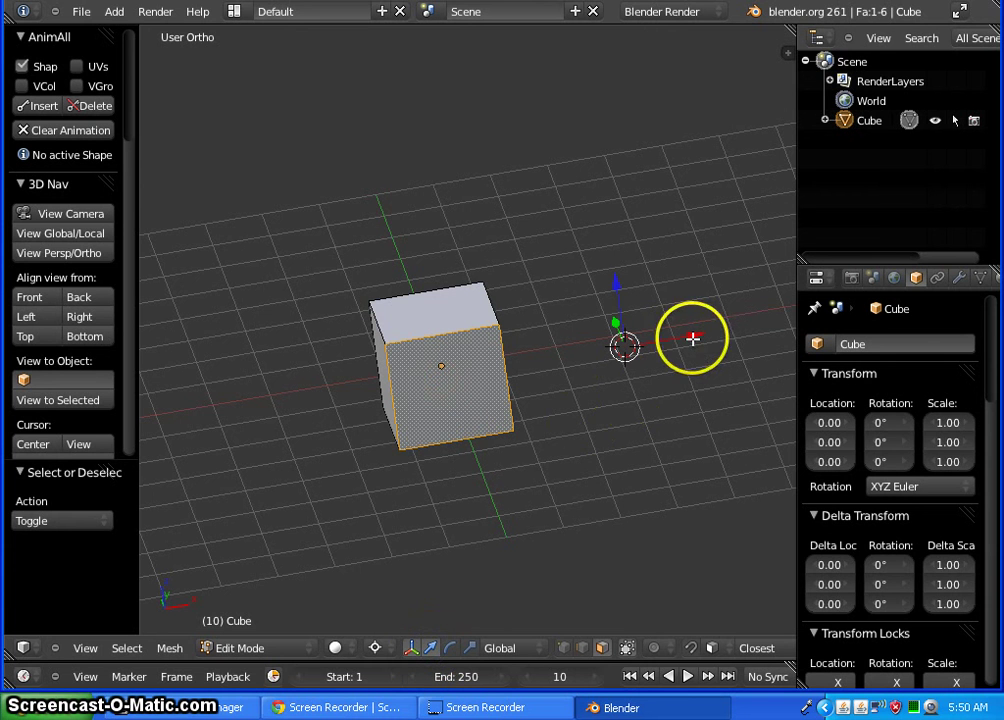
drag(696, 337, 624, 341)
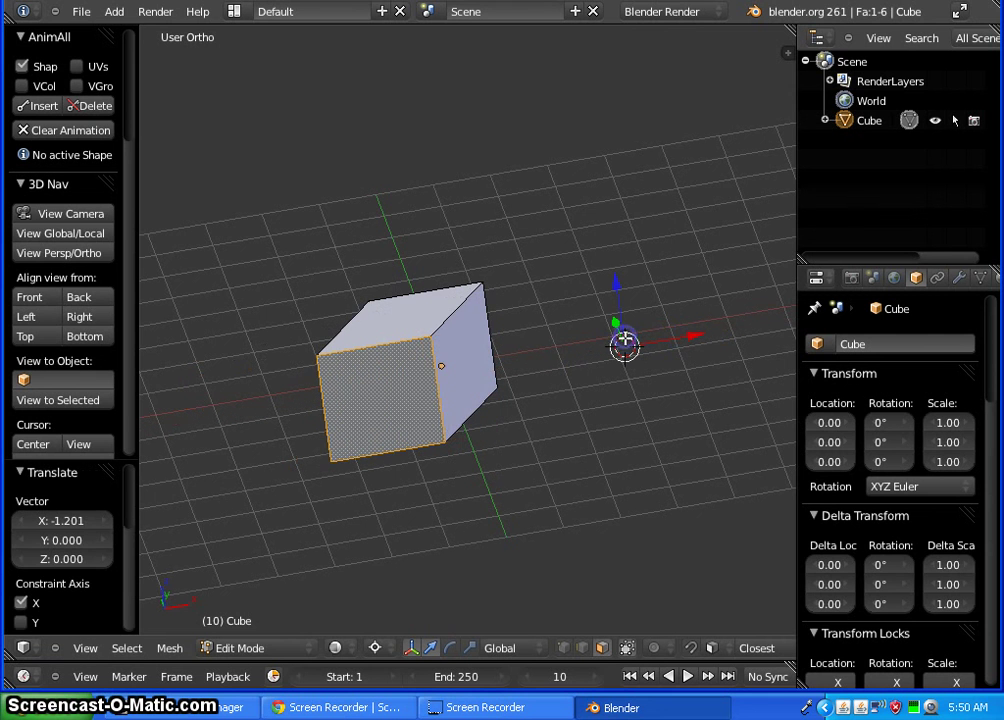
key(ctrl+z)
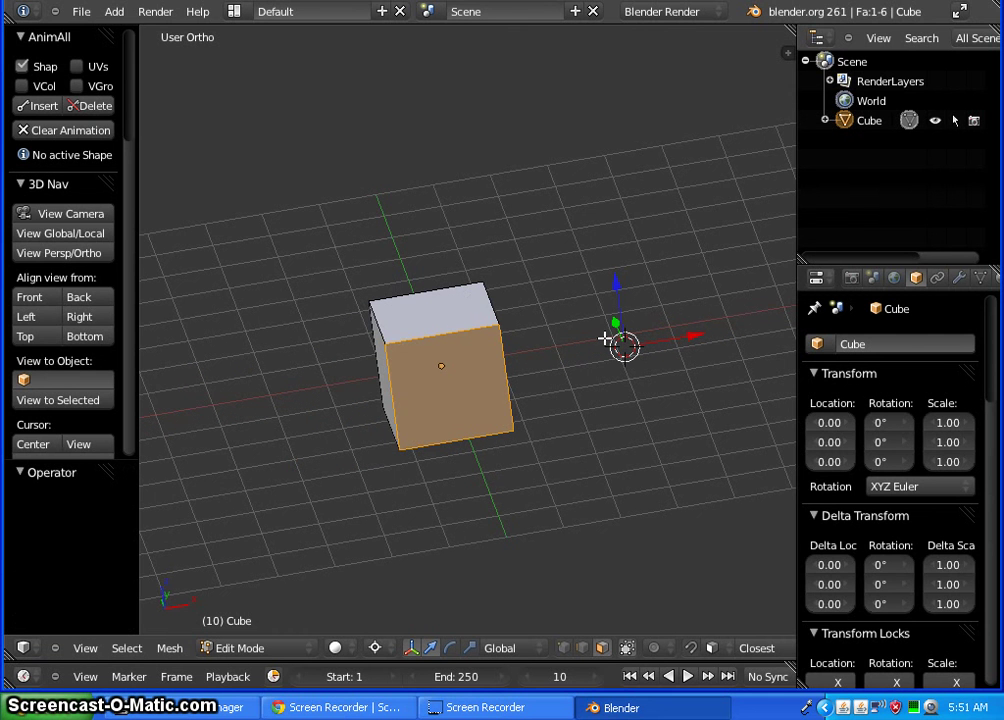
- With the rotate widget, rotate the front face, then undo it
click(450, 648)
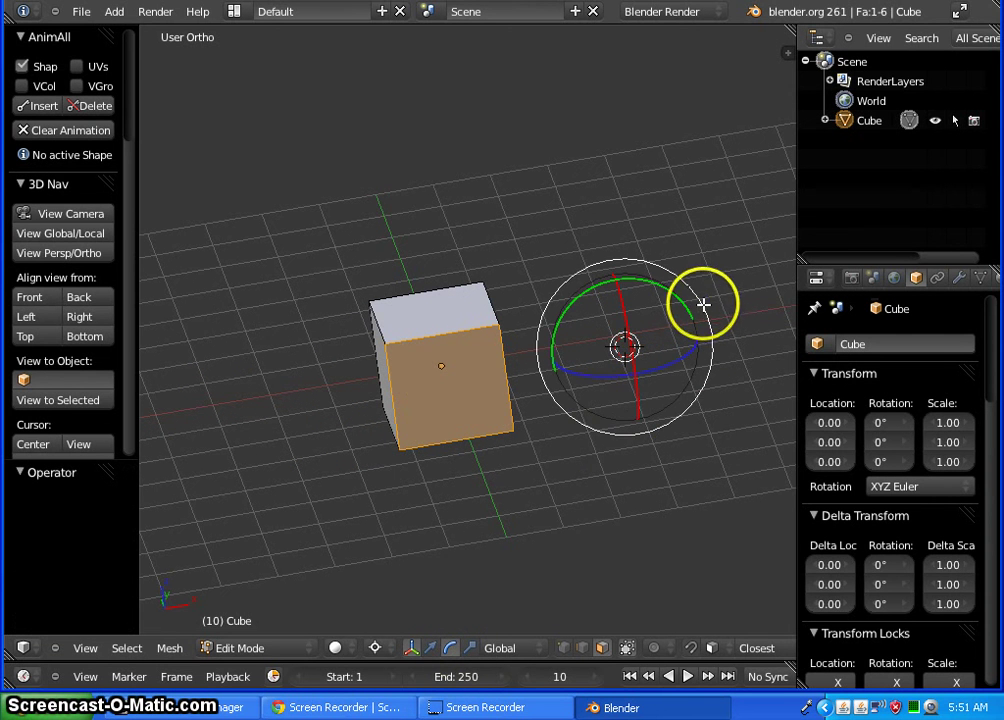
drag(703, 304, 672, 433)
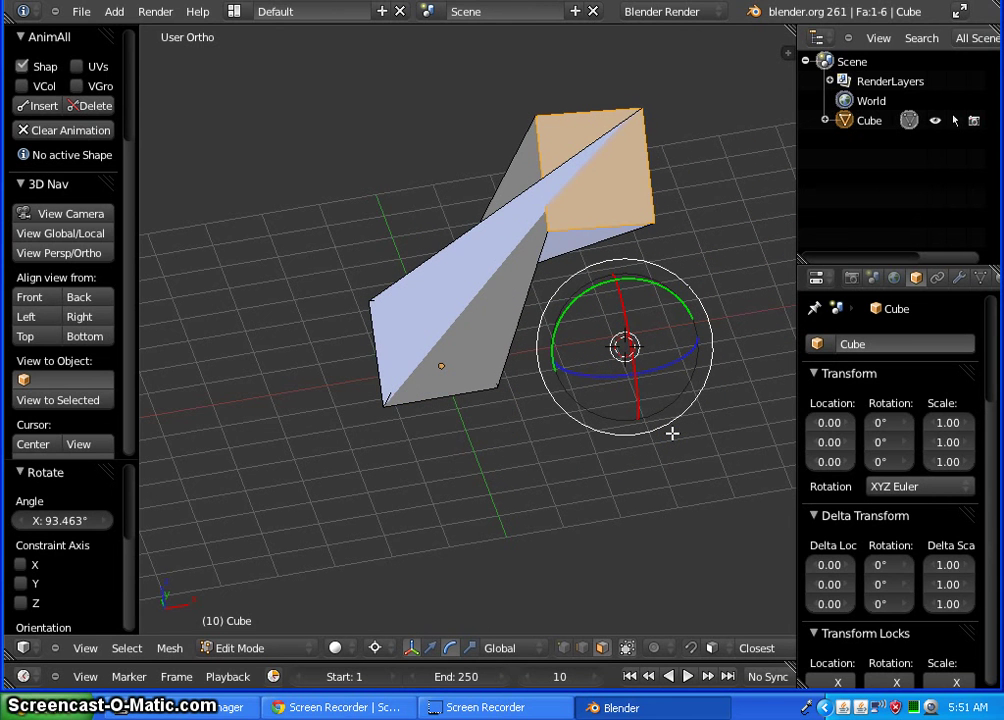
key(ctrl+z)
- With the scale widget, stretch the face upward along Z, then undo it
click(470, 648)
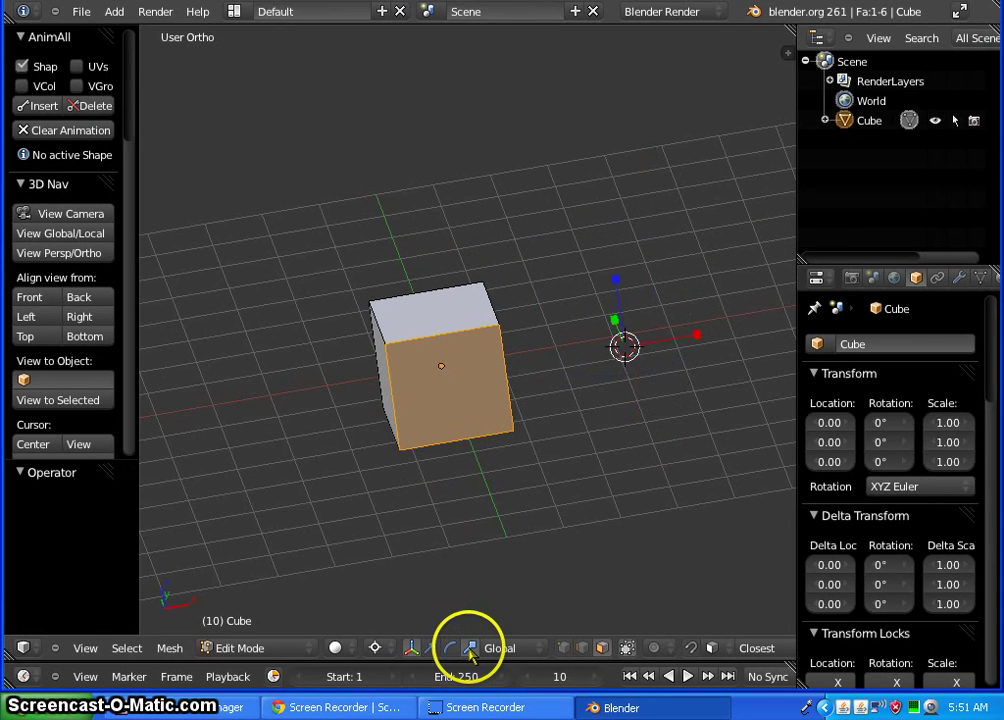
drag(617, 281, 624, 188)
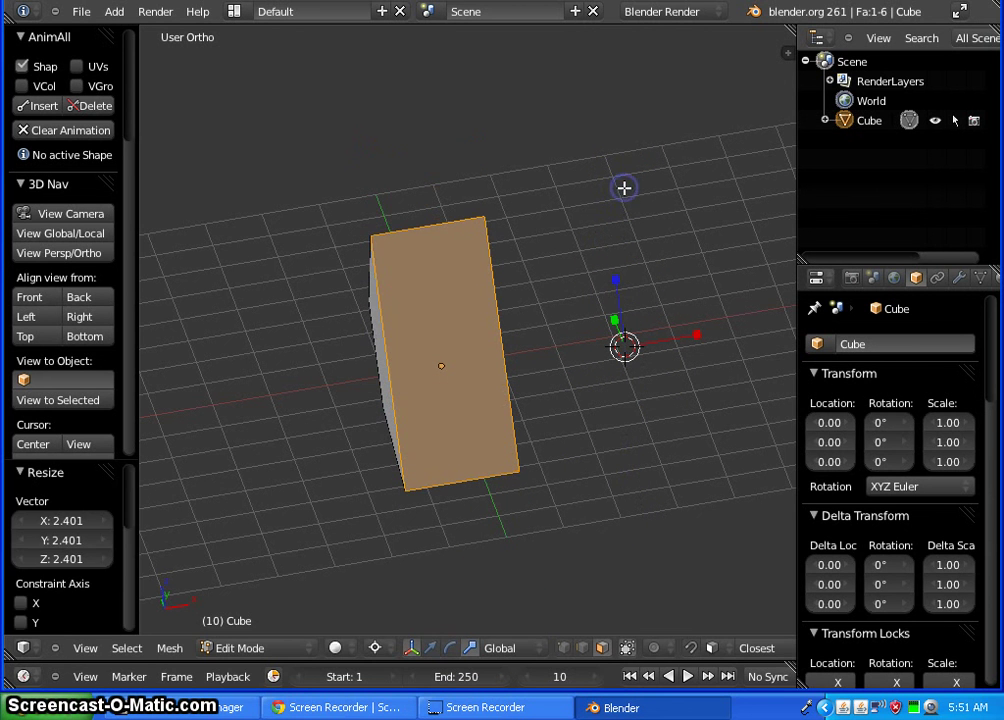
key(ctrl+z)
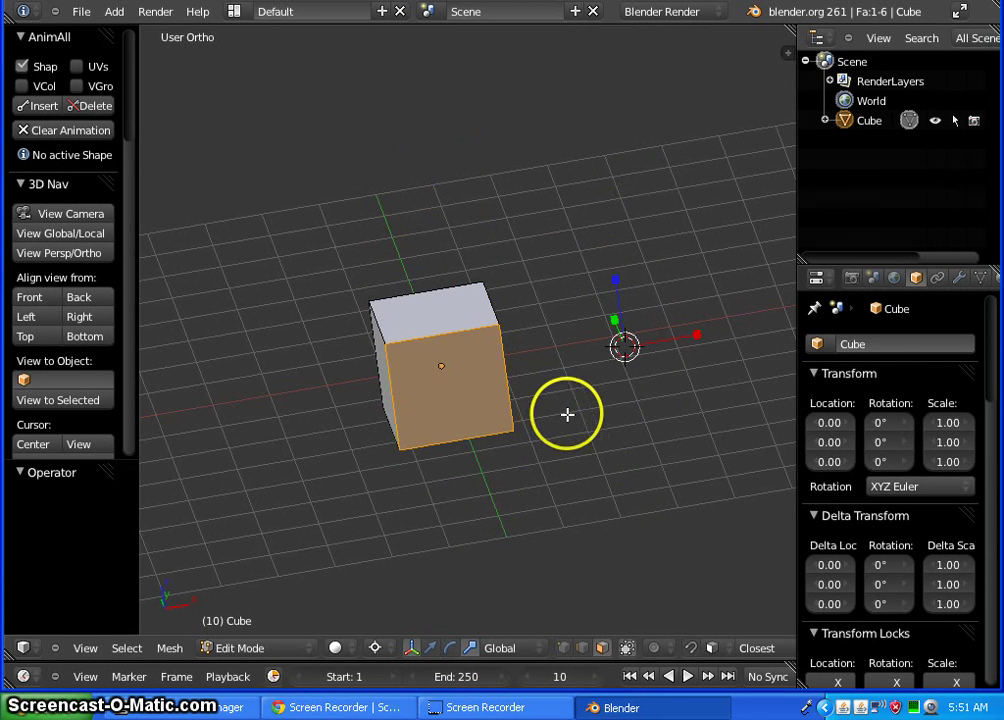
click(505, 648)
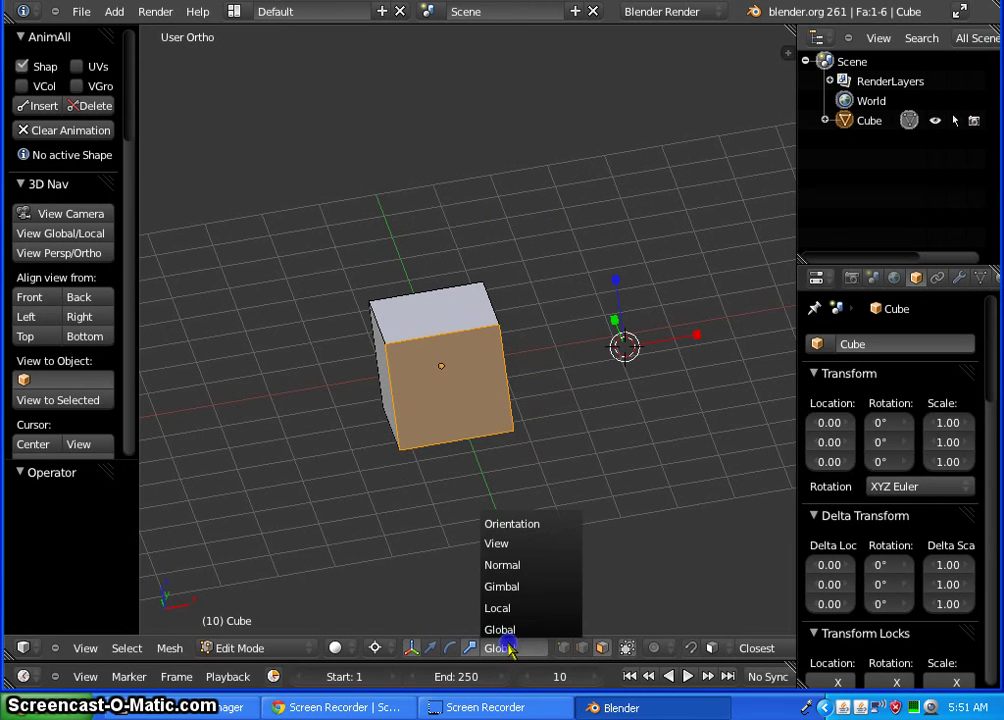
click(498, 608)
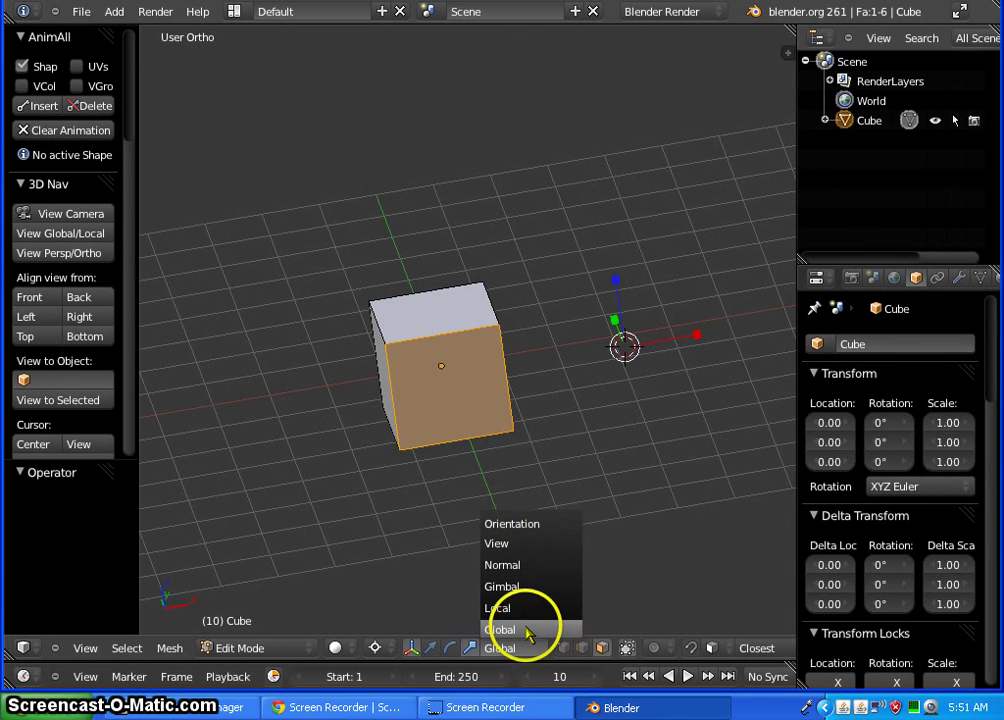
click(522, 607)
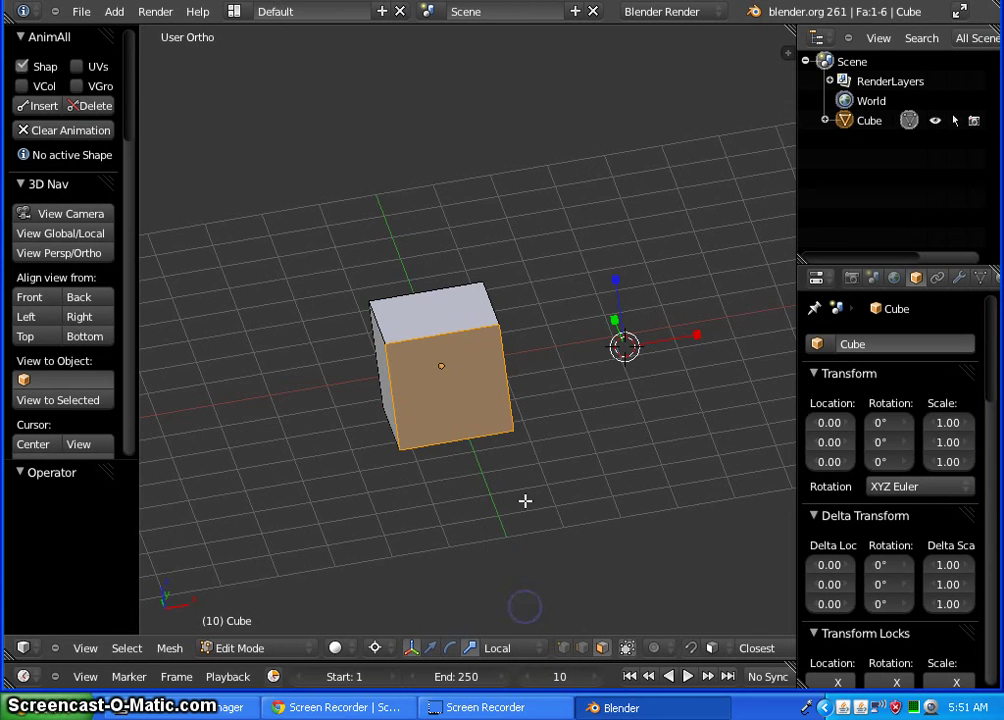
scroll(441, 361, up, 6)
scroll(456, 377, down, 5)
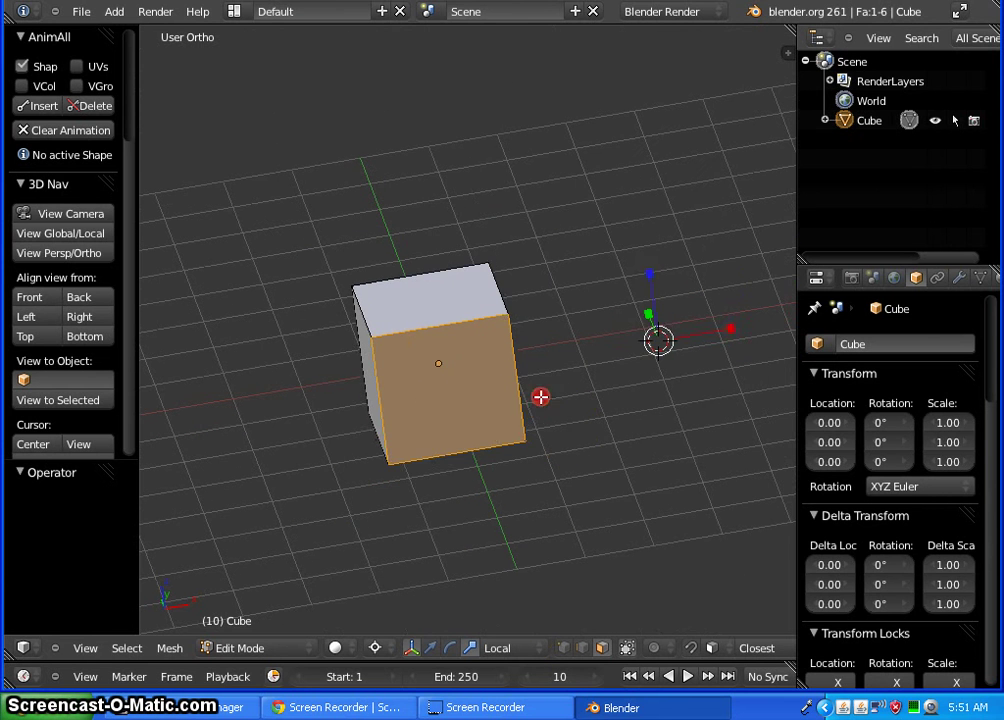
key(g)
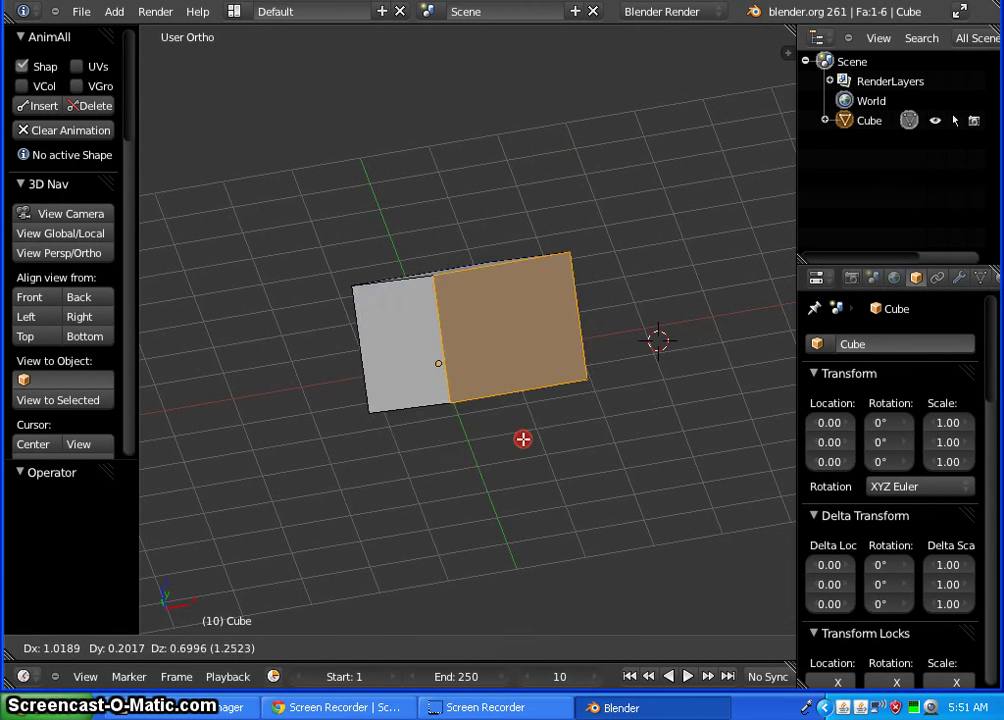
right_click(733, 509)
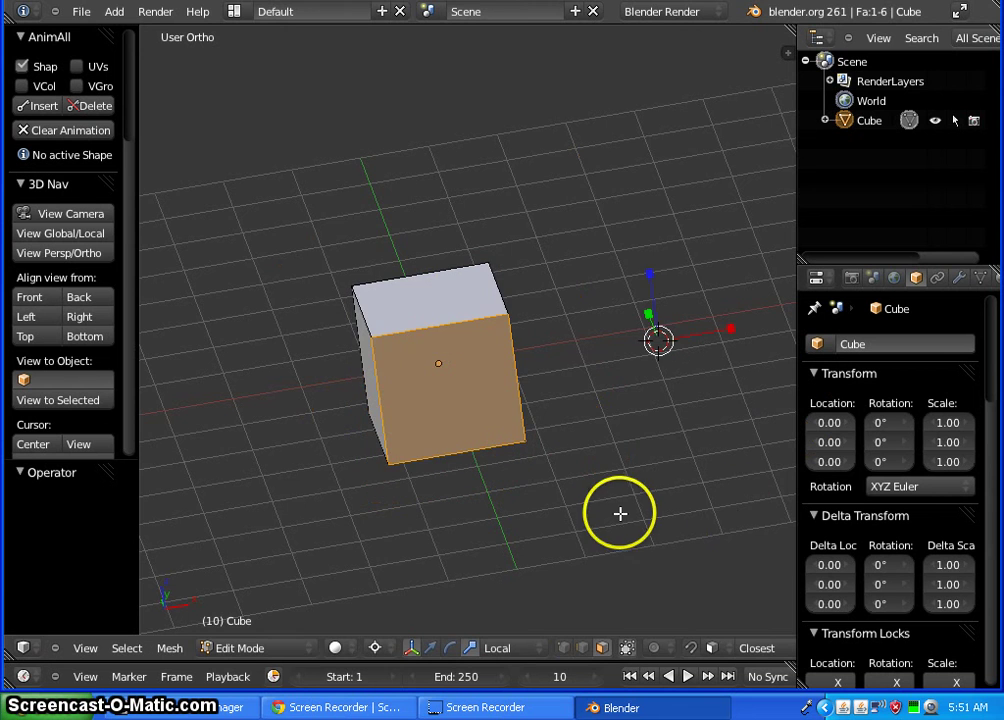
middle_drag(618, 493, 648, 534)
click(510, 648)
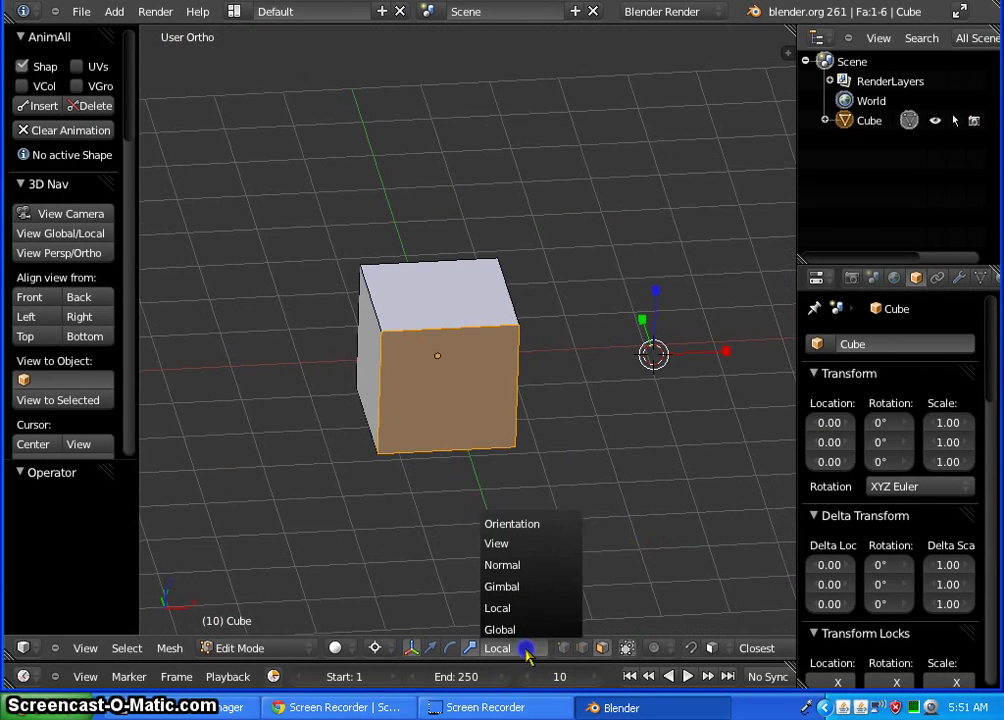
click(525, 632)
scroll(460, 457, up, 2)
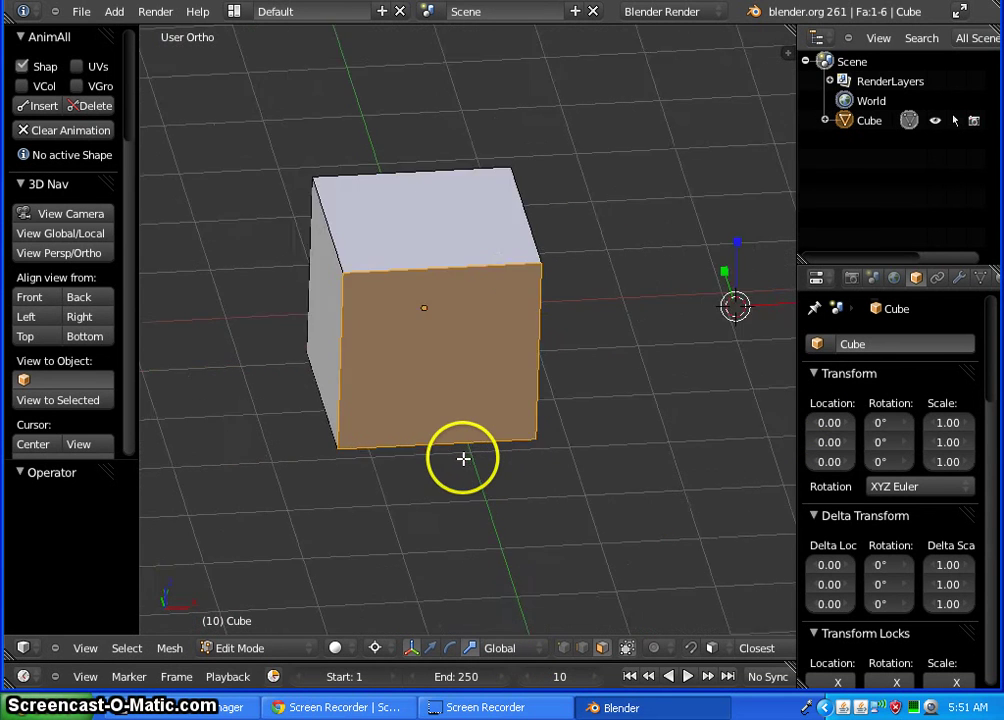
scroll(460, 457, down, 5)
scroll(460, 457, up, 2)
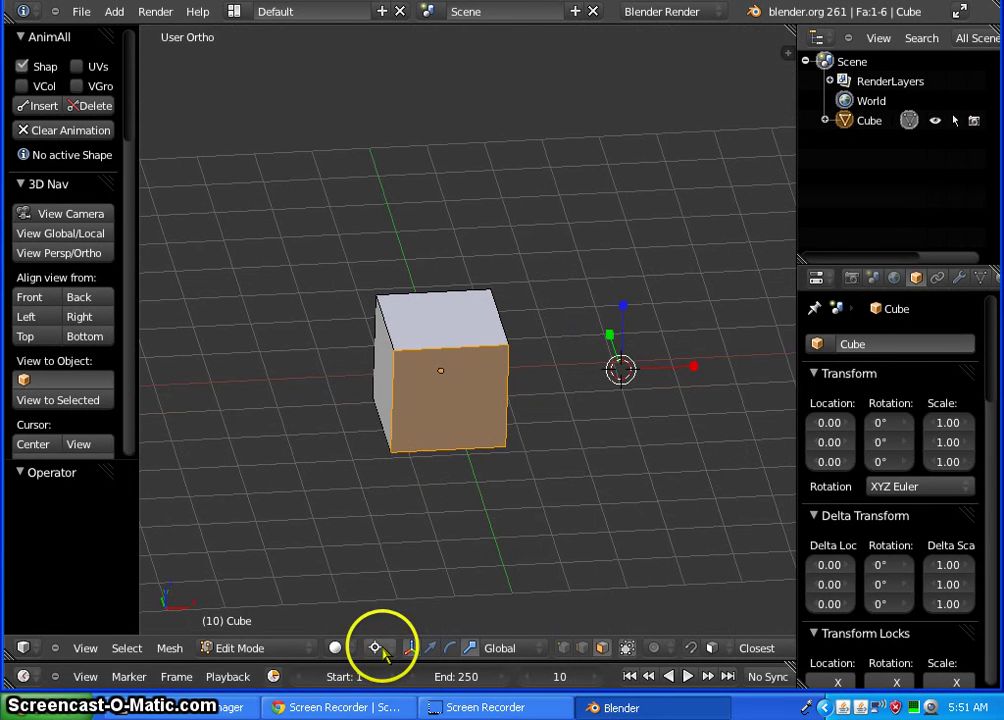
- Enable the move widget and set the pivot point to 3D Cursor
click(380, 648)
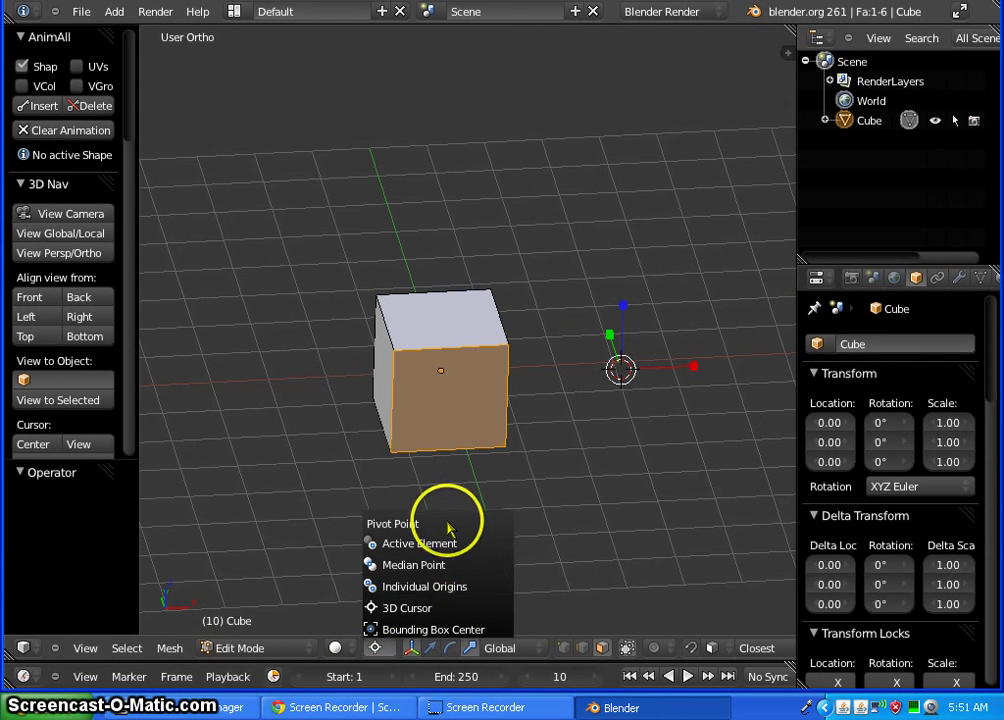
click(430, 607)
click(387, 646)
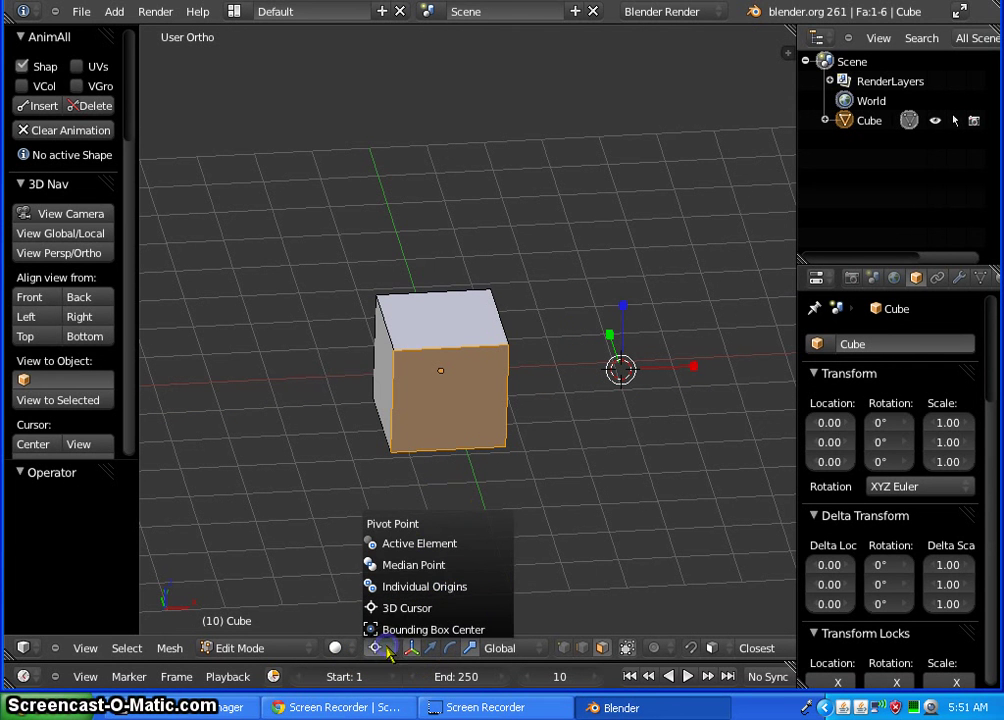
click(395, 630)
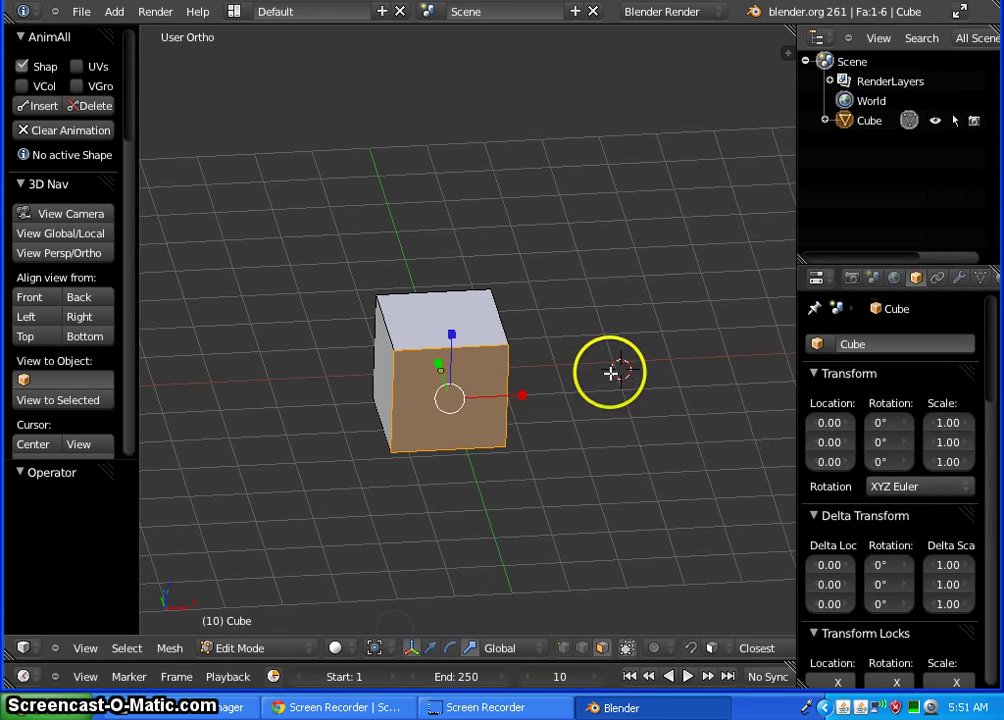
click(380, 647)
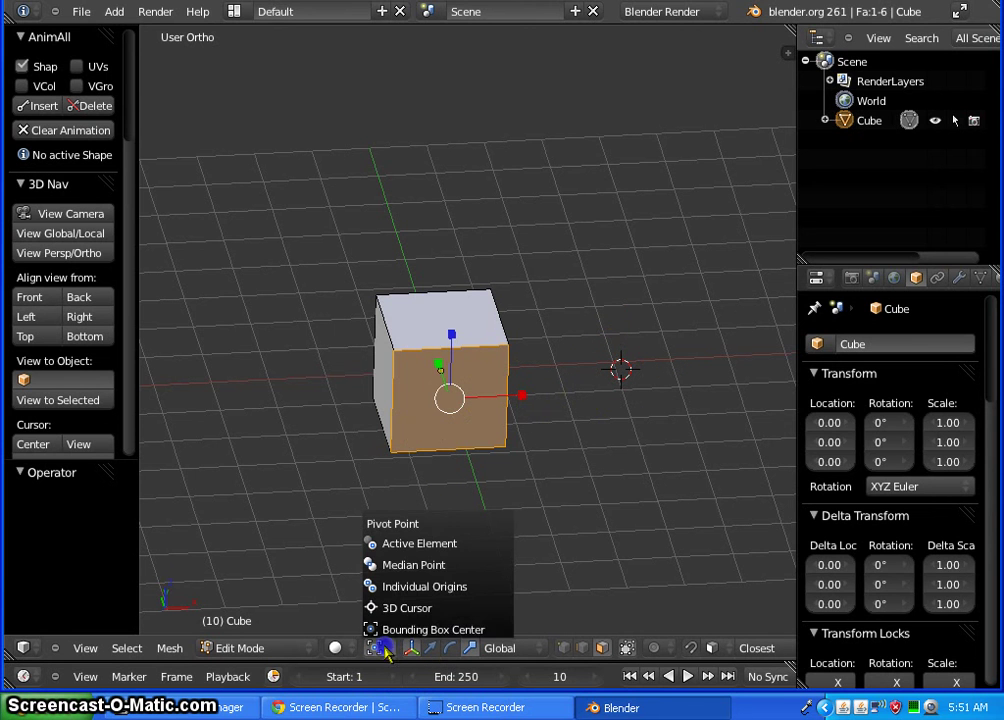
click(431, 648)
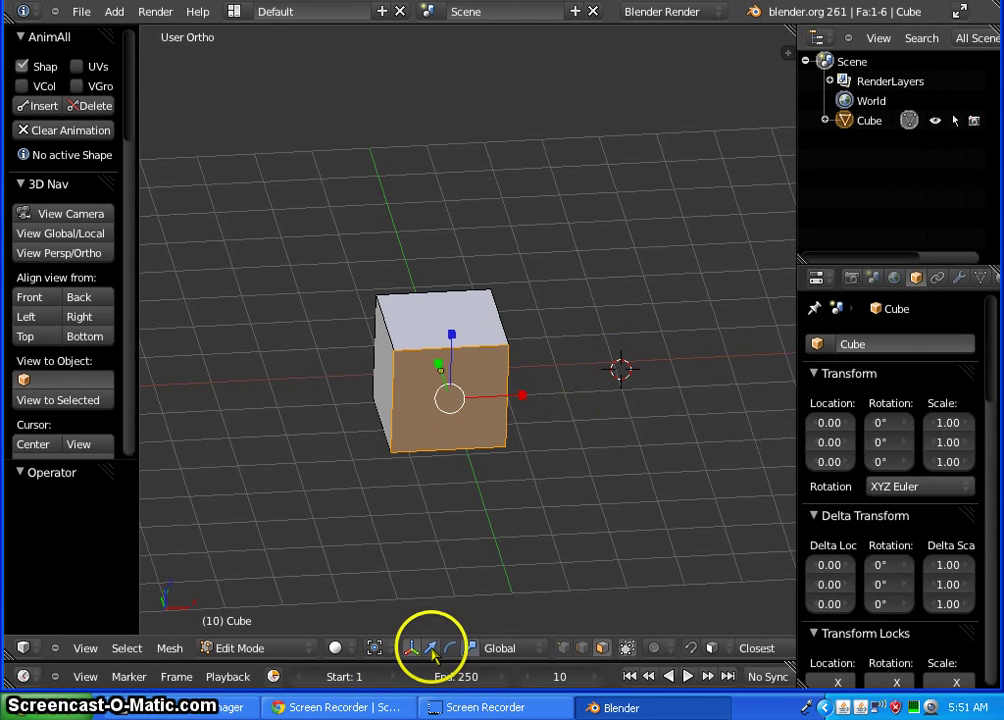
click(377, 648)
click(414, 607)
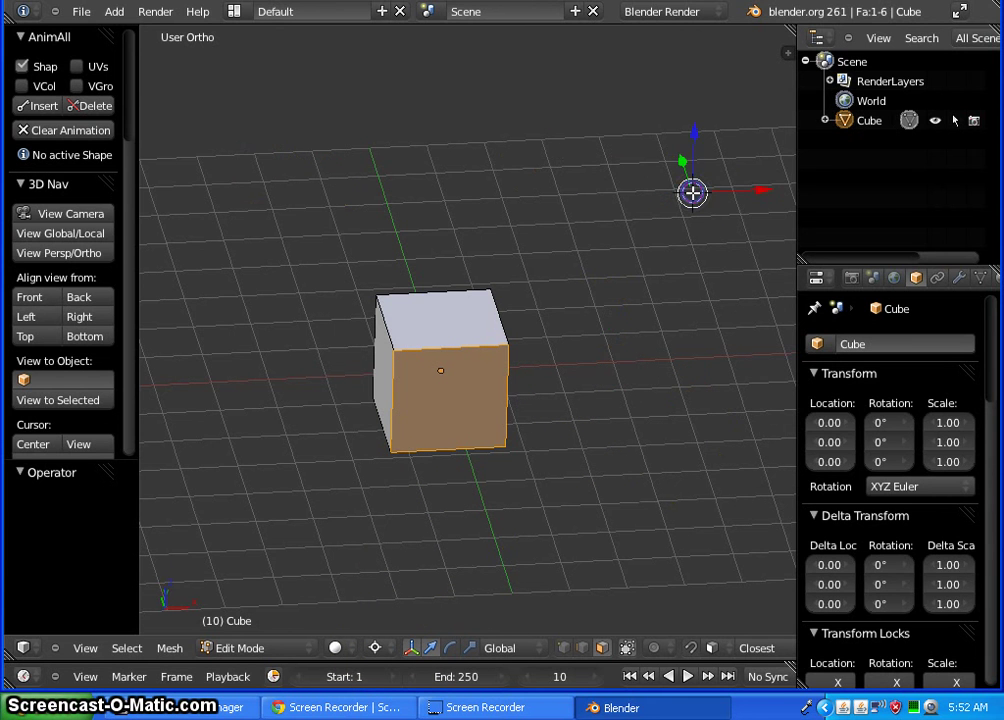
- Reposition the 3D cursor around the cube, leaving it lower right of the cube
click(689, 540)
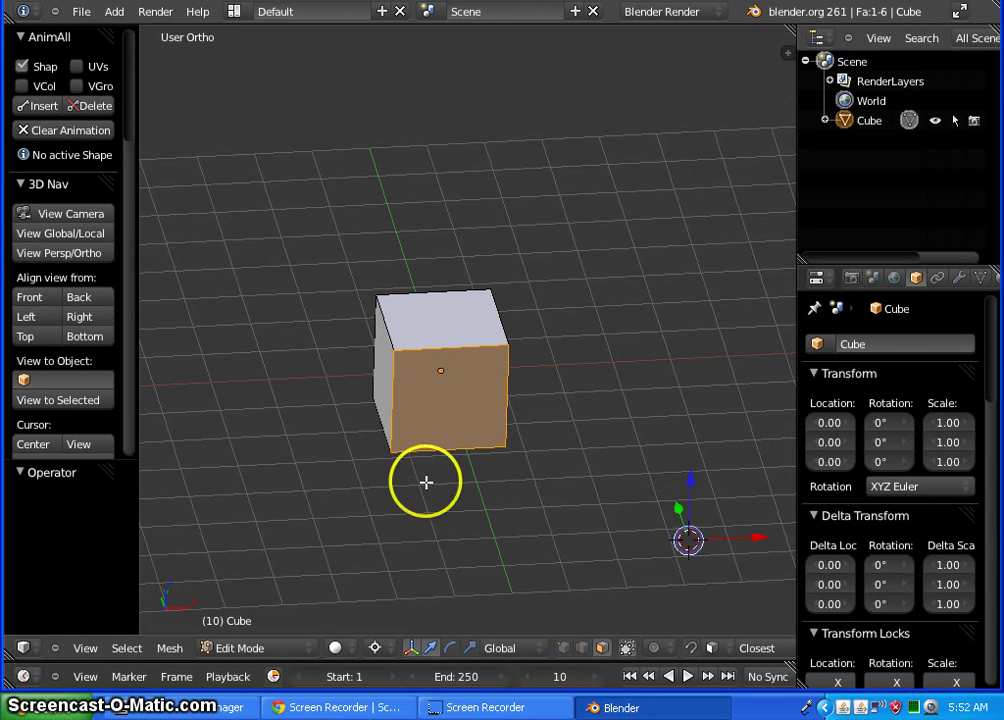
click(270, 503)
click(630, 231)
middle_drag(666, 466, 318, 407)
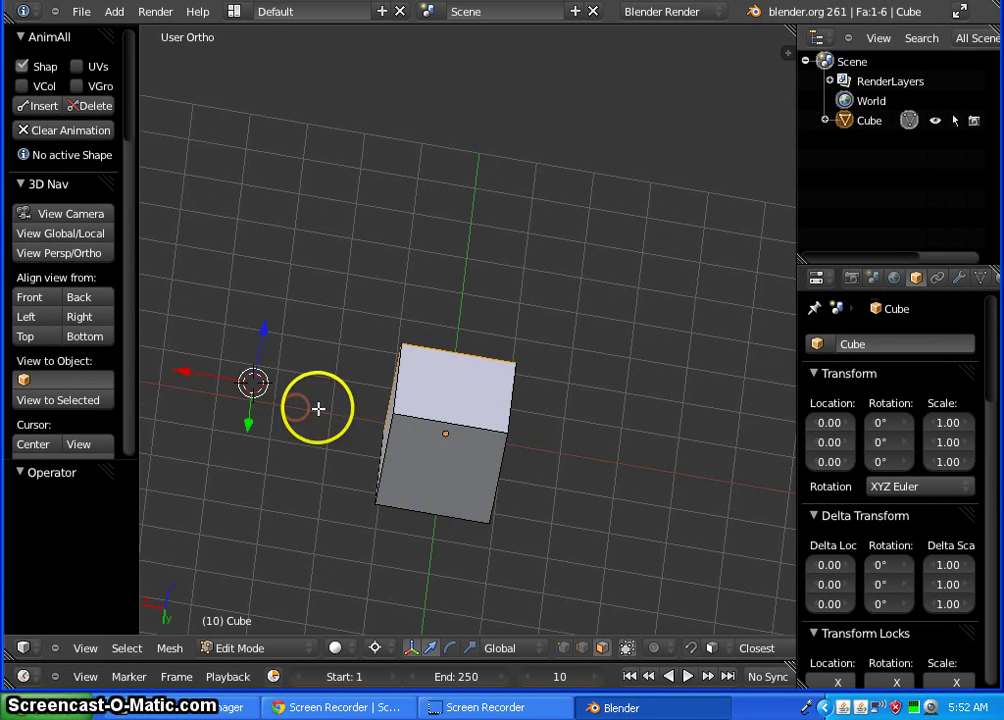
click(644, 538)
middle_drag(669, 329, 599, 300)
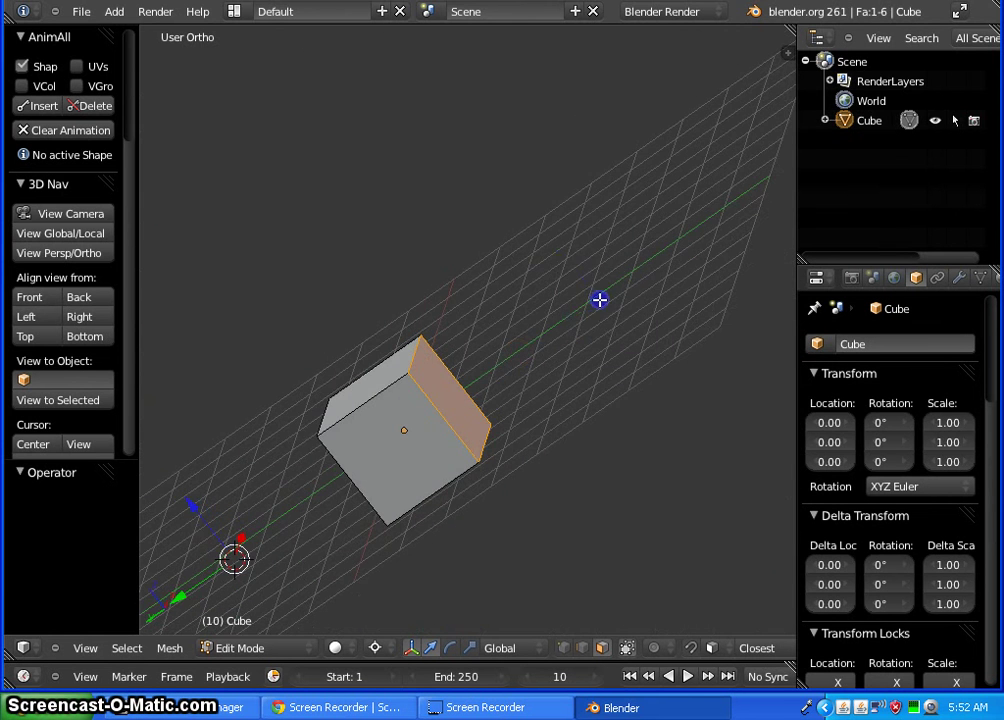
- Switch the widget to rotation and test-rotate the face around the 3D cursor, then undo
click(450, 648)
drag(668, 240, 523, 406)
key(ctrl+z)
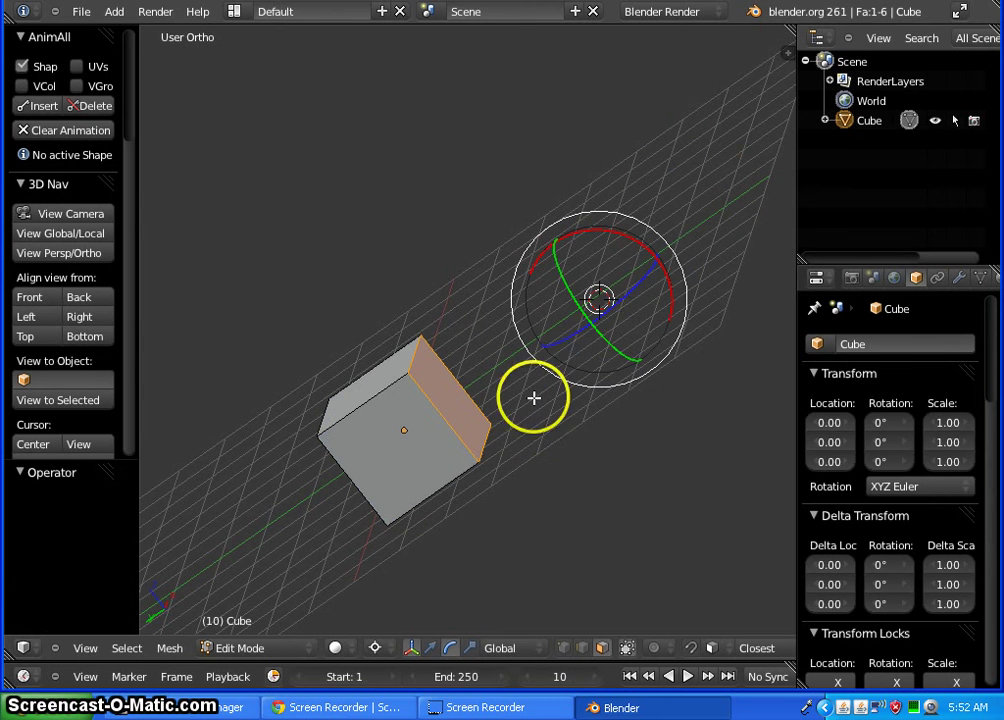
- Set the pivot to Bounding Box Center and test-rotate the face about its centre, then undo
click(377, 648)
click(397, 630)
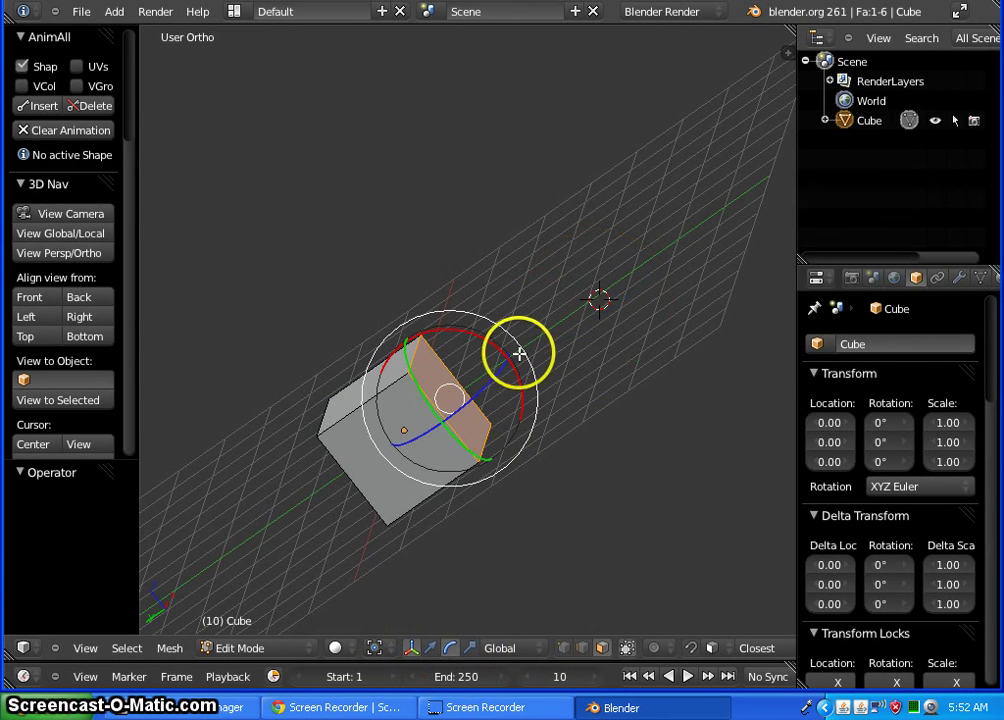
drag(508, 332, 589, 331)
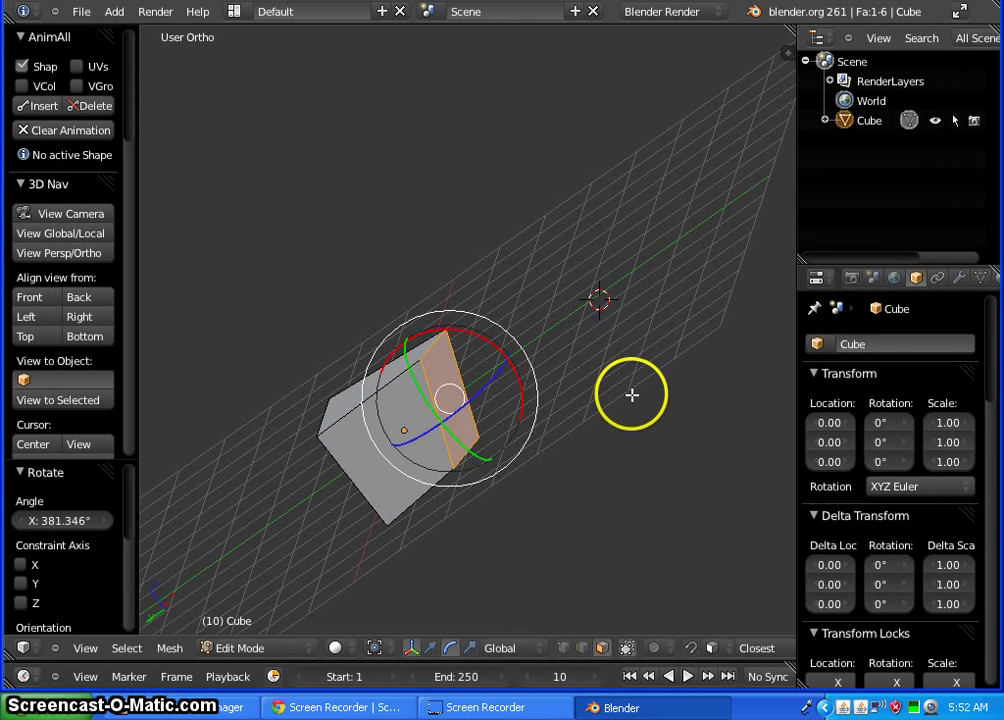
key(ctrl+z)
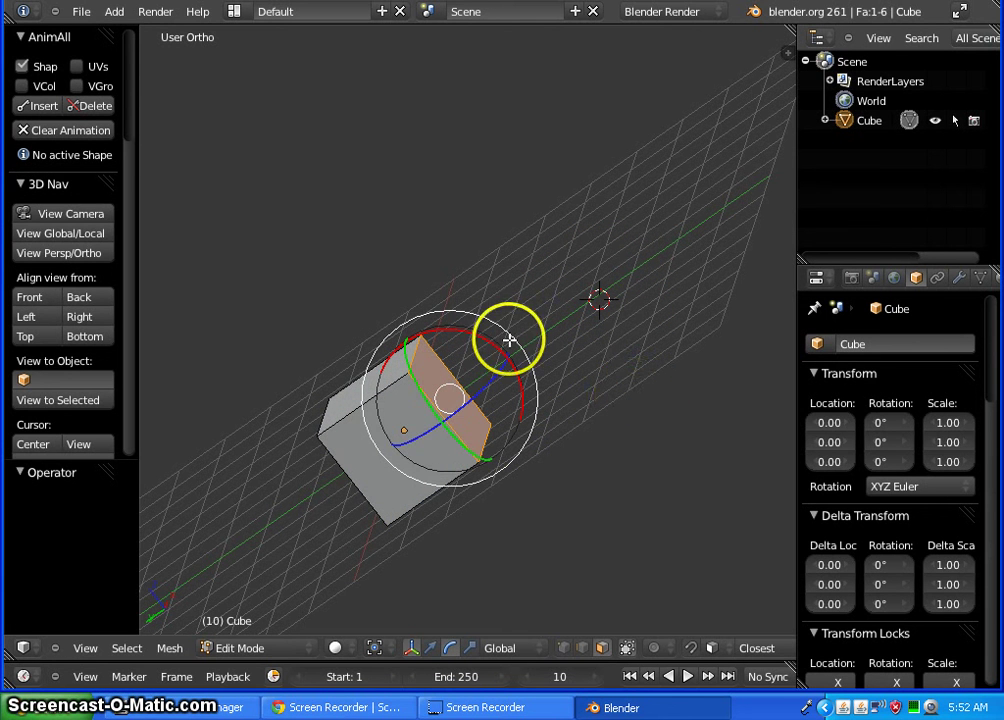
middle_drag(509, 340, 692, 435)
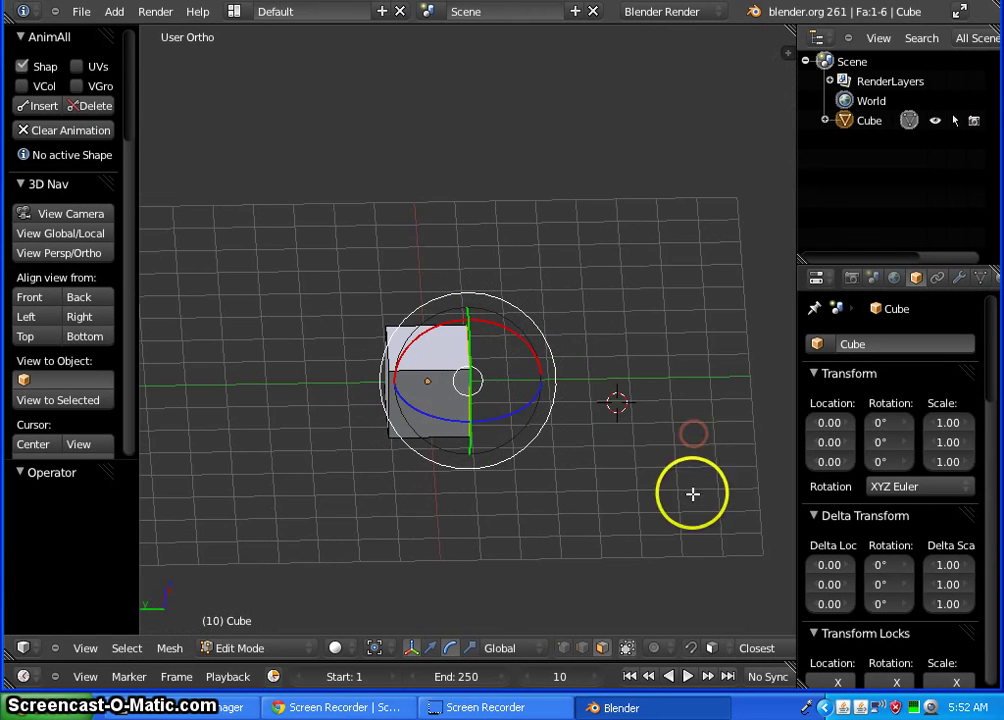